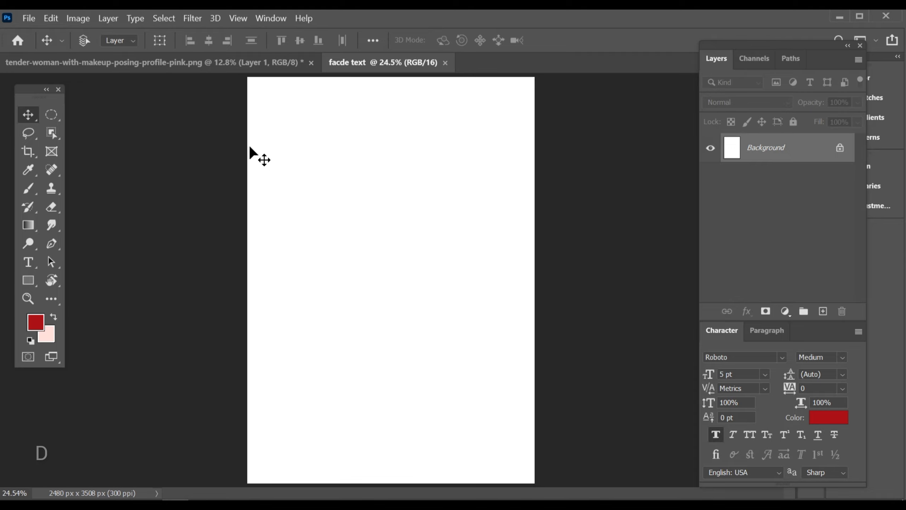
# Copy the woman's cutout into the facde text document, scale it to about 46%, and centre it on the page
pyautogui.click(199, 59)
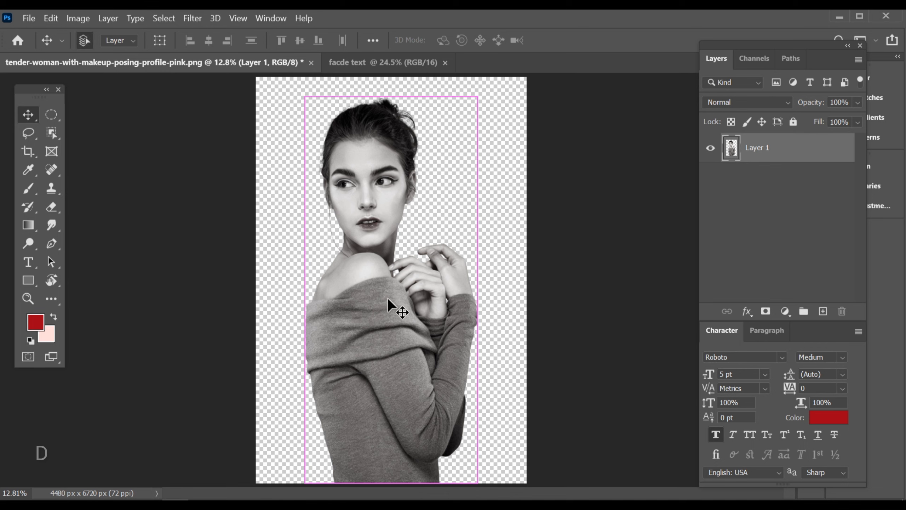
pyautogui.moveTo(381, 332); pyautogui.dragTo(395, 304)
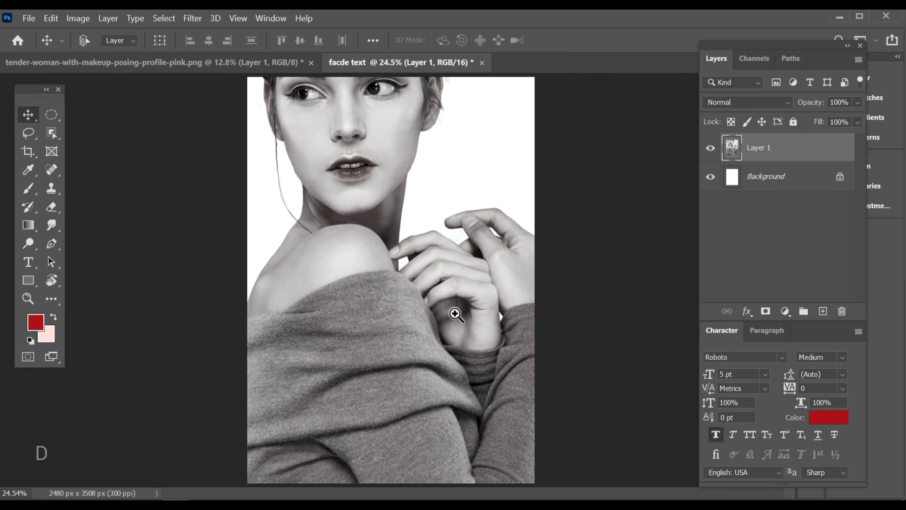
pyautogui.hotkey('ctrl', '-')
pyautogui.hotkey('ctrl', 't')
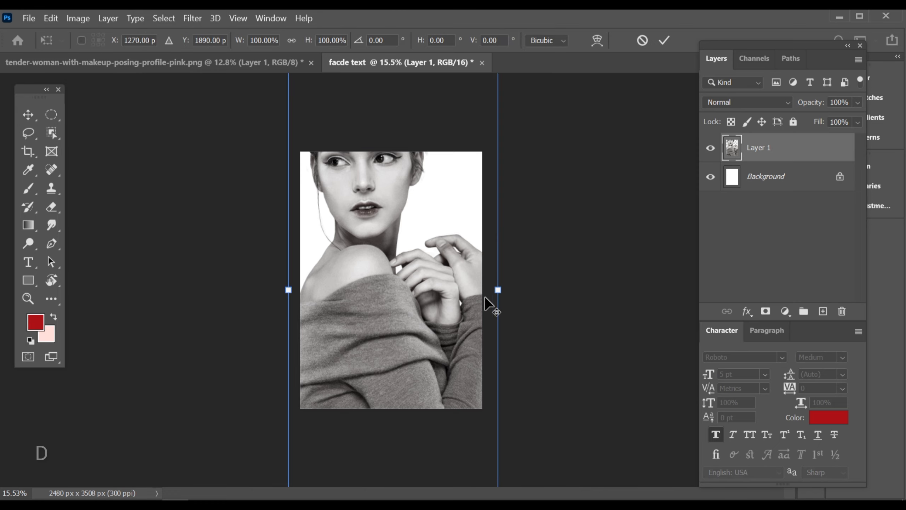
pyautogui.moveTo(496, 290); pyautogui.dragTo(441, 291)
pyautogui.hotkey('ctrl', '0')
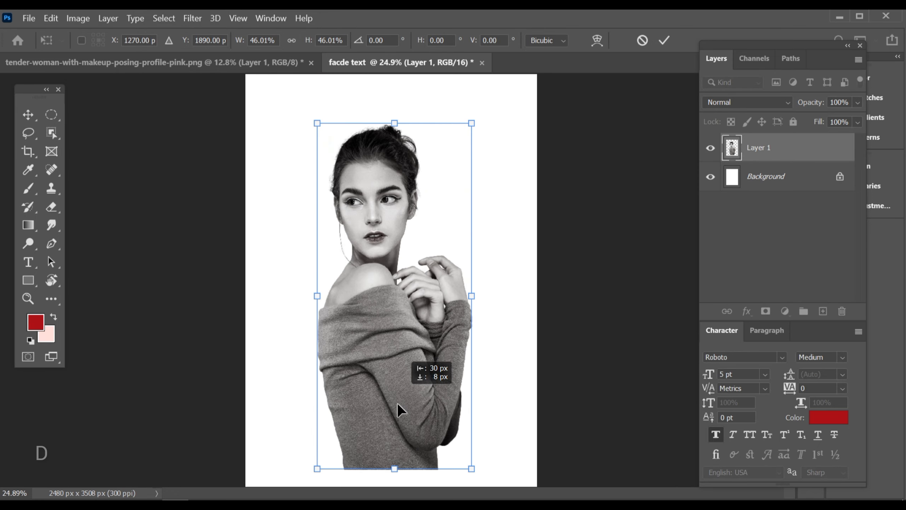
pyautogui.moveTo(397, 402); pyautogui.dragTo(393, 420)
pyautogui.moveTo(390, 340); pyautogui.dragTo(391, 324)
pyautogui.press('Return')
# Erase the portrait's lower body and arm with a soft 600 px eraser, fading the sweater into white below the shoulder
pyautogui.press('e')
pyautogui.moveTo(393, 336); pyautogui.dragTo(410, 337)
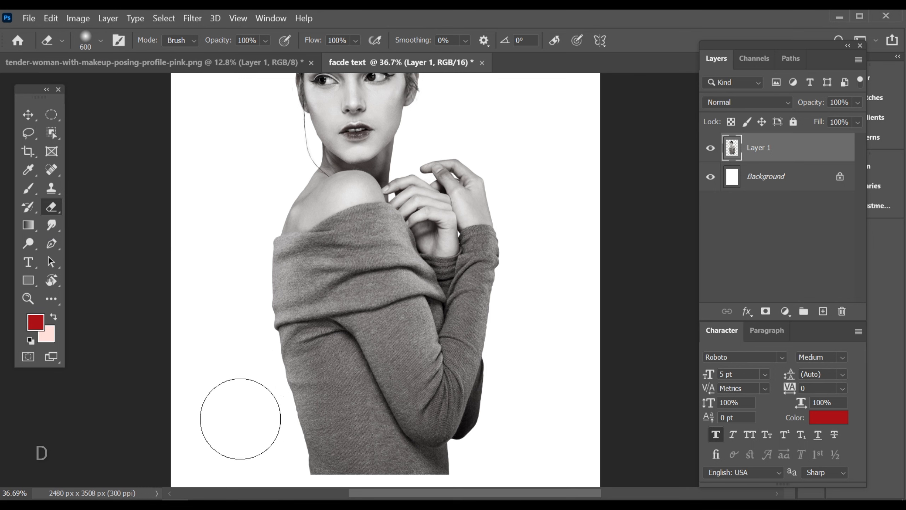
pyautogui.moveTo(256, 405)
pyautogui.mouseDown()
pyautogui.moveTo(286, 403)
pyautogui.moveTo(300, 427)
pyautogui.moveTo(260, 373)
pyautogui.moveTo(239, 380)
pyautogui.moveTo(255, 314)
pyautogui.moveTo(285, 405)
pyautogui.moveTo(316, 424)
pyautogui.moveTo(343, 423)
pyautogui.moveTo(408, 383)
pyautogui.moveTo(445, 340)
pyautogui.moveTo(469, 337)
pyautogui.moveTo(488, 307)
pyautogui.moveTo(387, 360)
pyautogui.moveTo(375, 361)
pyautogui.moveTo(367, 339)
pyautogui.moveTo(285, 350)
pyautogui.moveTo(300, 369)
pyautogui.moveTo(364, 375)
pyautogui.moveTo(412, 360)
pyautogui.moveTo(457, 321)
pyautogui.moveTo(485, 324)
pyautogui.moveTo(523, 306)
pyautogui.moveTo(513, 287)
pyautogui.moveTo(481, 318)
pyautogui.moveTo(473, 308)
pyautogui.moveTo(393, 332)
pyautogui.moveTo(364, 317)
pyautogui.moveTo(392, 303)
pyautogui.moveTo(394, 259)
pyautogui.moveTo(316, 200)
pyautogui.moveTo(444, 223)
pyautogui.moveTo(436, 244)
pyautogui.moveTo(254, 306)
pyautogui.moveTo(221, 351)
pyautogui.moveTo(213, 388)
pyautogui.moveTo(256, 395)
pyautogui.moveTo(234, 300)
pyautogui.moveTo(275, 302)
pyautogui.mouseUp()
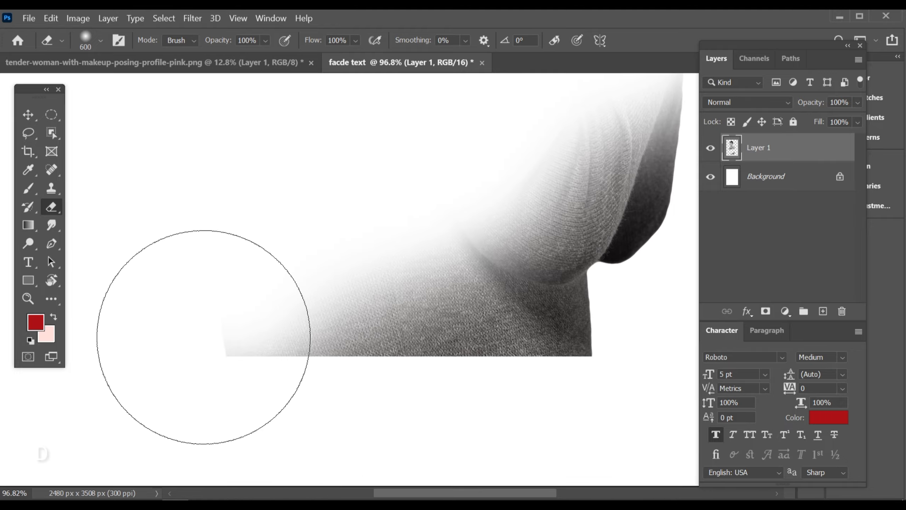
pyautogui.moveTo(219, 336); pyautogui.dragTo(502, 350)
pyautogui.moveTo(189, 327)
pyautogui.mouseDown()
pyautogui.moveTo(524, 312)
pyautogui.moveTo(520, 264)
pyautogui.mouseUp()
pyautogui.moveTo(521, 311)
pyautogui.mouseDown()
pyautogui.moveTo(313, 361)
pyautogui.moveTo(415, 242)
pyautogui.moveTo(389, 248)
pyautogui.moveTo(358, 344)
pyautogui.moveTo(339, 330)
pyautogui.mouseUp()
pyautogui.moveTo(407, 271); pyautogui.dragTo(371, 330)
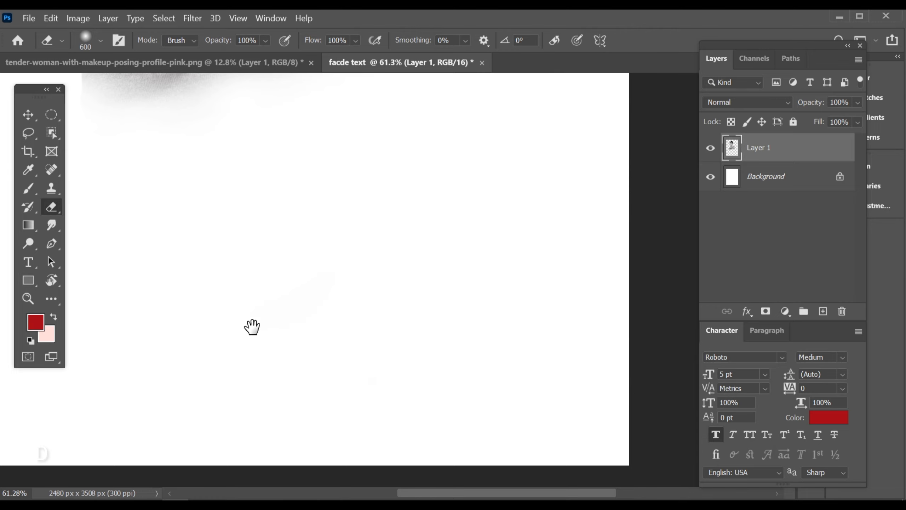
pyautogui.moveTo(253, 326); pyautogui.dragTo(415, 354)
pyautogui.moveTo(178, 207); pyautogui.dragTo(166, 317)
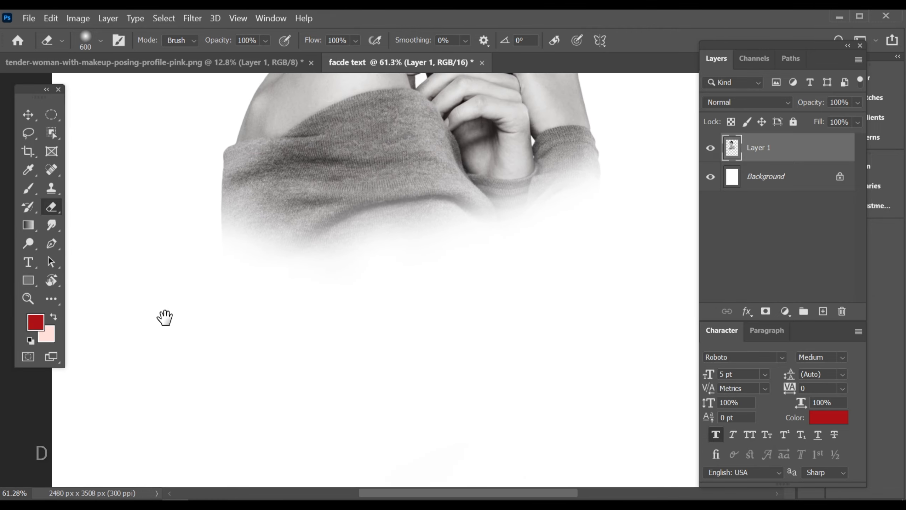
pyautogui.moveTo(468, 324); pyautogui.dragTo(304, 376)
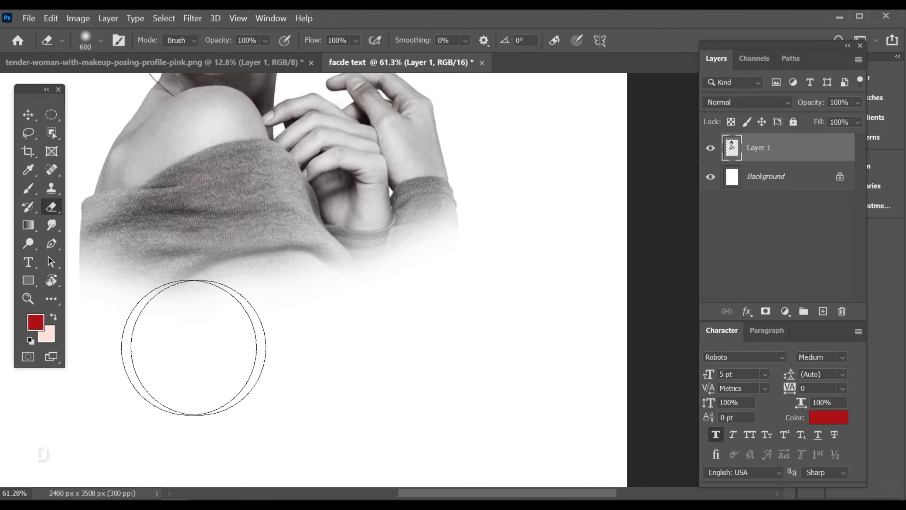
pyautogui.moveTo(523, 278); pyautogui.dragTo(605, 332)
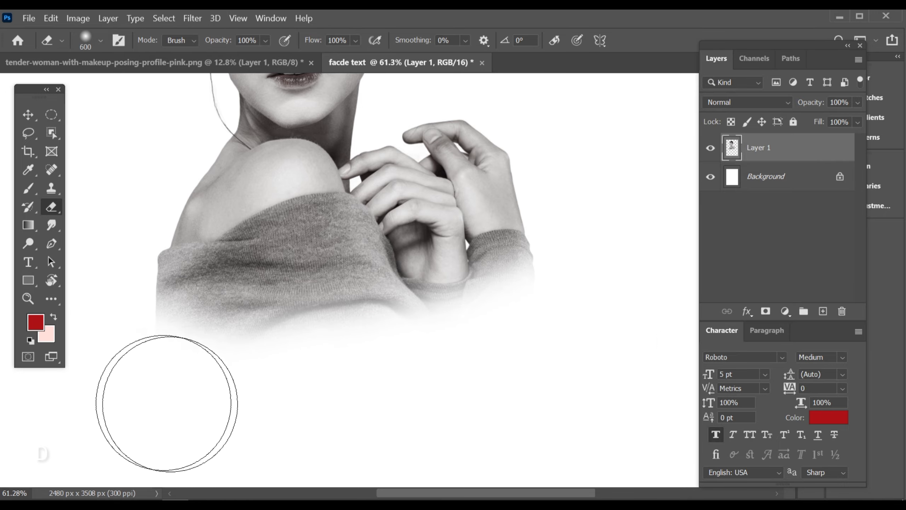
pyautogui.moveTo(627, 284)
pyautogui.mouseDown()
pyautogui.moveTo(544, 335)
pyautogui.moveTo(499, 324)
pyautogui.moveTo(465, 331)
pyautogui.mouseUp()
# Enlarge the faded portrait to about 119% and move it against the page's left edge
pyautogui.click(24, 111)
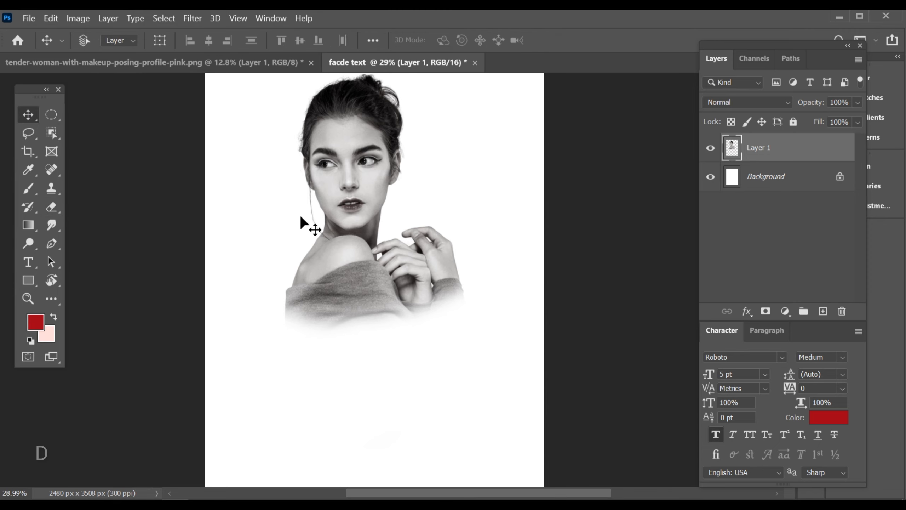
pyautogui.moveTo(408, 277); pyautogui.dragTo(349, 349)
pyautogui.hotkey('ctrl', 't')
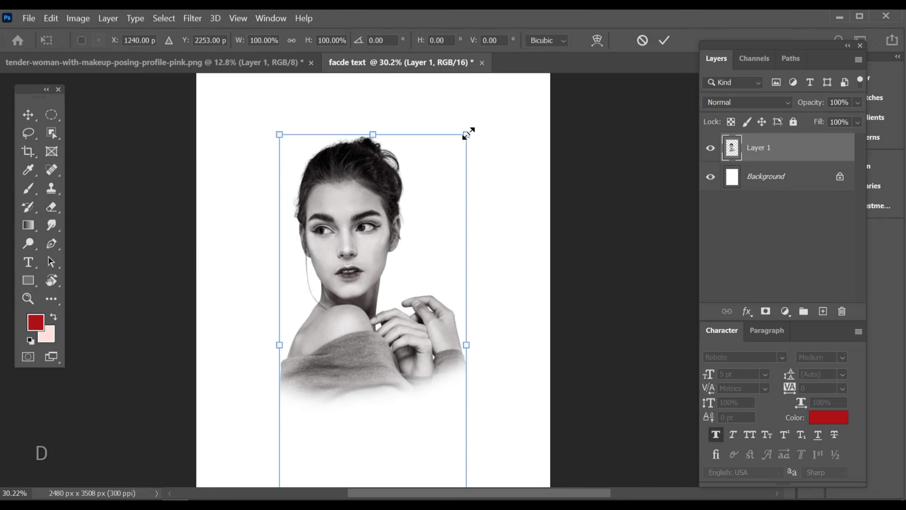
pyautogui.moveTo(468, 133); pyautogui.dragTo(488, 94)
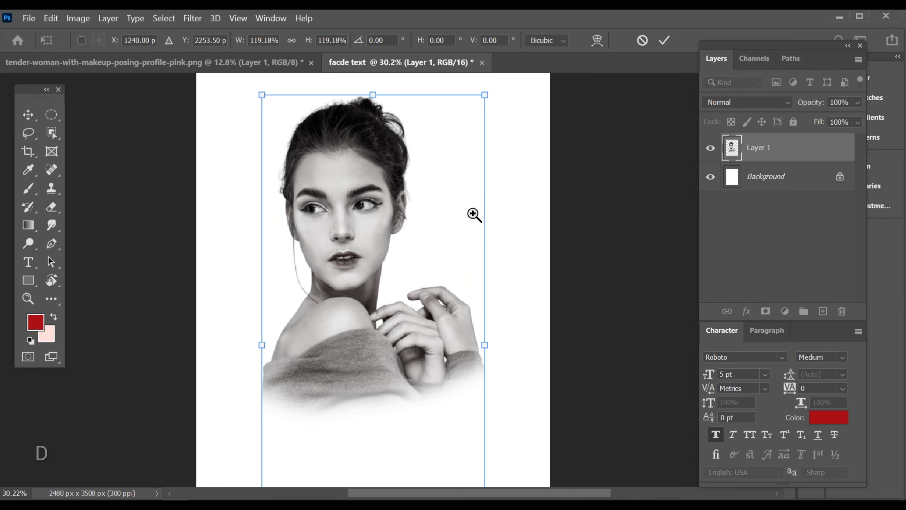
pyautogui.moveTo(473, 213); pyautogui.dragTo(461, 209)
pyautogui.moveTo(397, 285); pyautogui.dragTo(330, 237)
# Try vertical and horizontal flips of the portrait while it is being transformed
pyautogui.rightClick(331, 237)
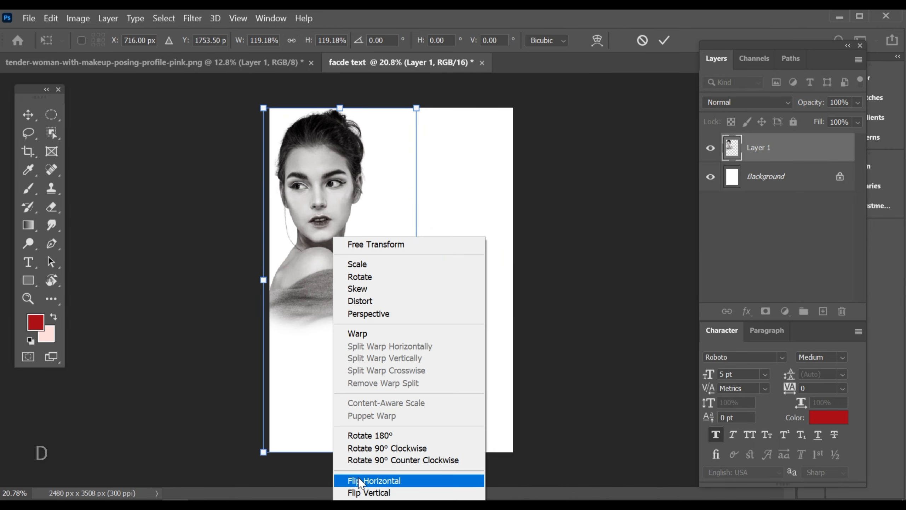
pyautogui.click(364, 493)
pyautogui.rightClick(349, 332)
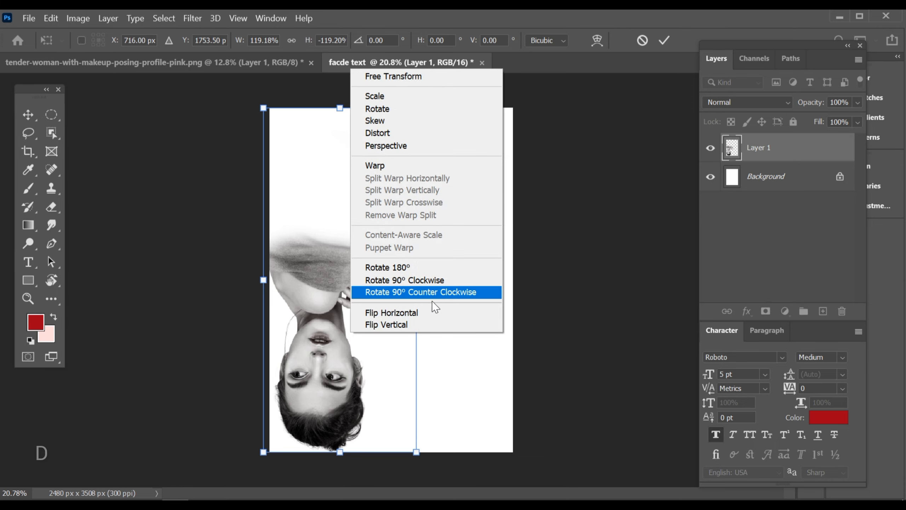
pyautogui.click(429, 313)
pyautogui.rightClick(366, 289)
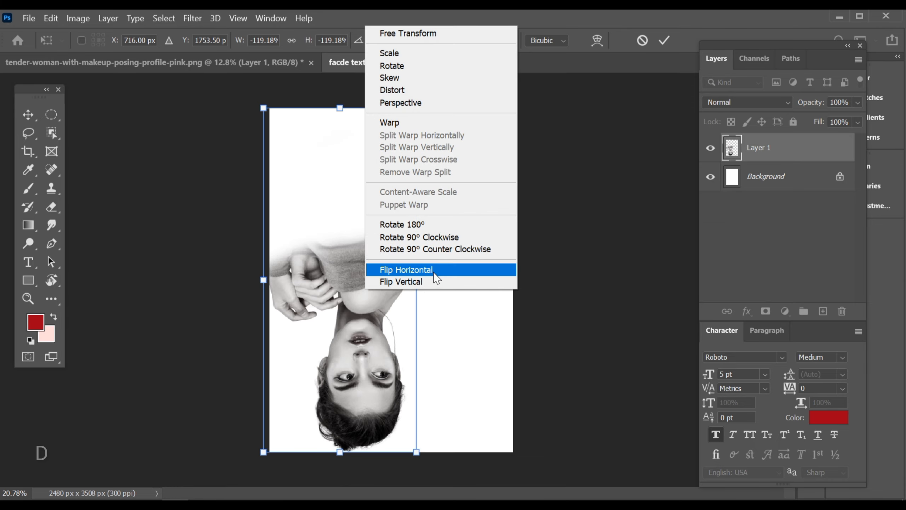
pyautogui.click(434, 271)
pyautogui.rightClick(348, 289)
pyautogui.click(423, 271)
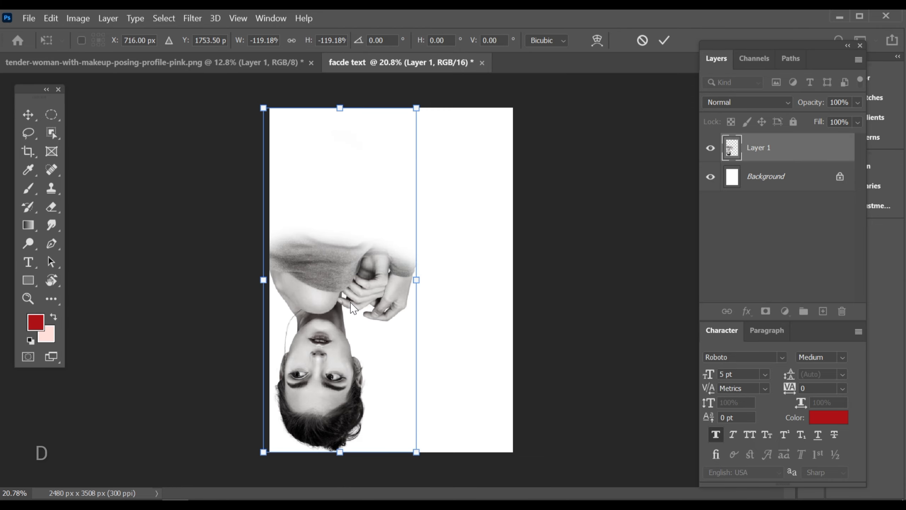
pyautogui.rightClick(351, 304)
pyautogui.click(439, 282)
pyautogui.rightClick(371, 296)
pyautogui.click(398, 291)
# Flip the portrait horizontally, enlarge it to about 179%, and place it at the page's upper left with the hand running off the edge
pyautogui.rightClick(383, 296)
pyautogui.click(426, 279)
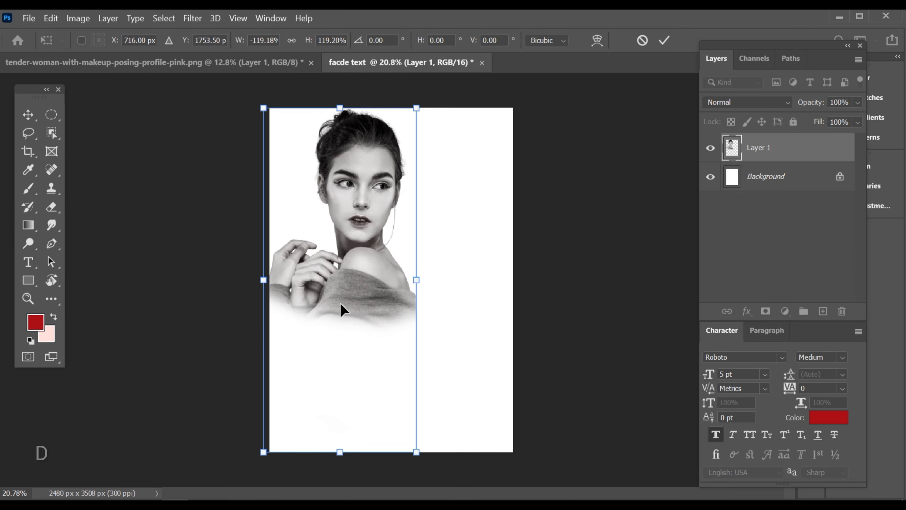
pyautogui.moveTo(418, 111); pyautogui.dragTo(439, 86)
pyautogui.moveTo(380, 192); pyautogui.dragTo(387, 271)
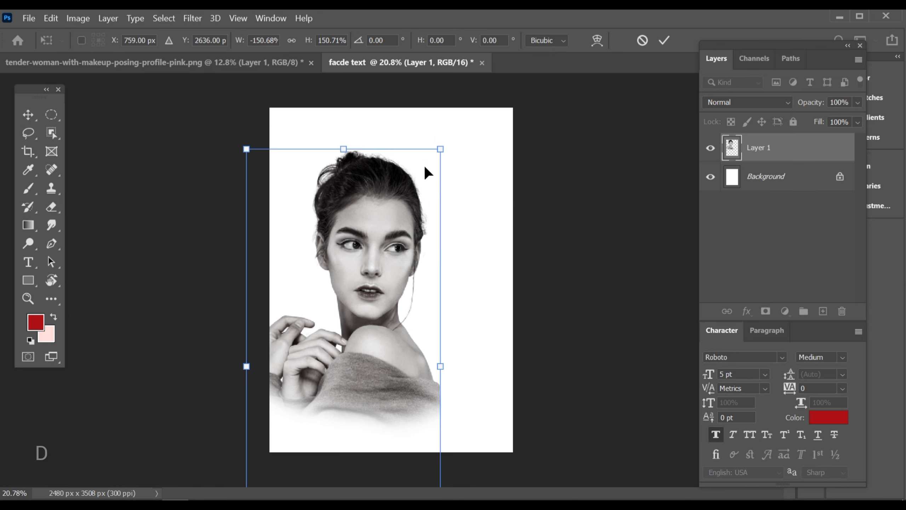
pyautogui.moveTo(436, 146); pyautogui.dragTo(458, 91)
pyautogui.moveTo(403, 210); pyautogui.dragTo(394, 224)
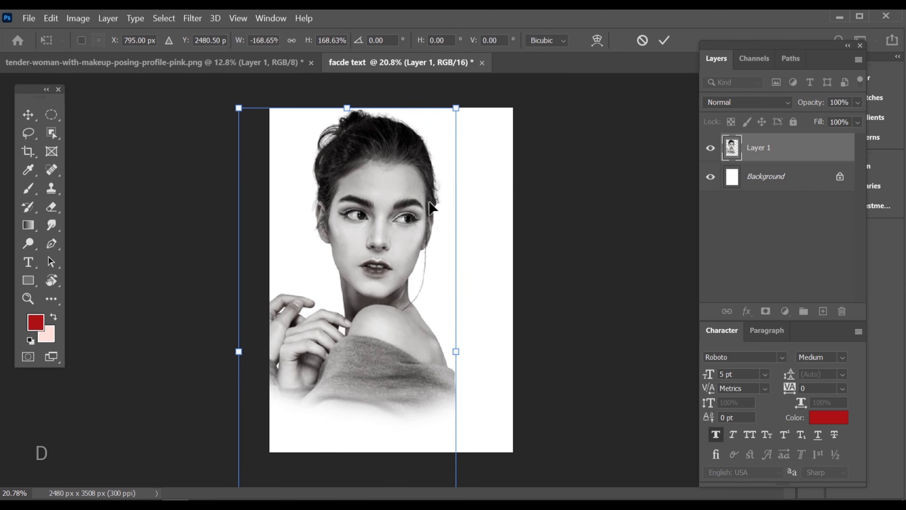
pyautogui.moveTo(457, 108); pyautogui.dragTo(469, 78)
pyautogui.moveTo(397, 155); pyautogui.dragTo(373, 190)
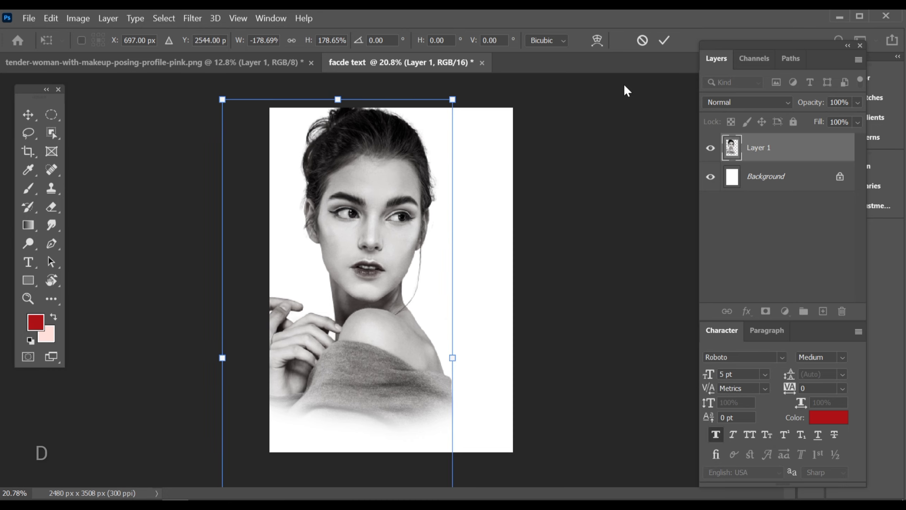
pyautogui.click(664, 40)
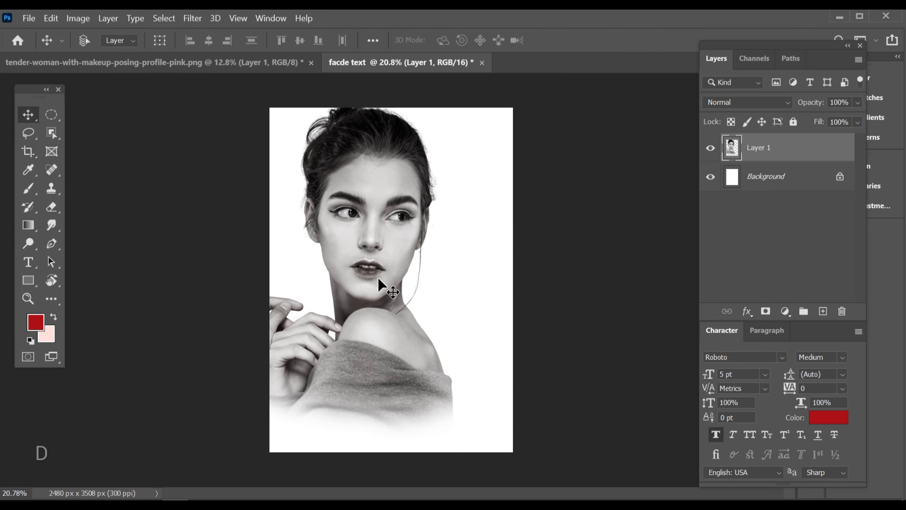
# Erase the wrist and sleeve near the page's left edge with the soft 600 px eraser
pyautogui.click(52, 207)
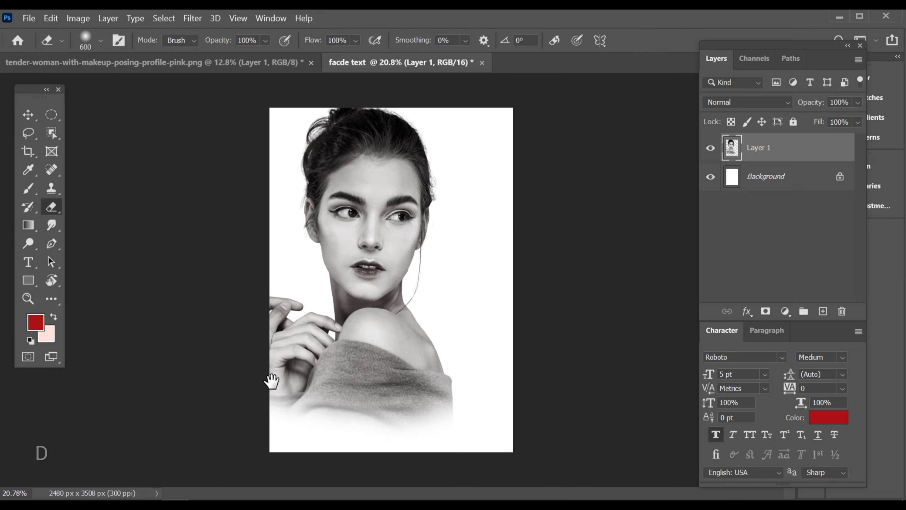
pyautogui.scroll(6, 269, 379)
pyautogui.moveTo(298, 322); pyautogui.dragTo(291, 376)
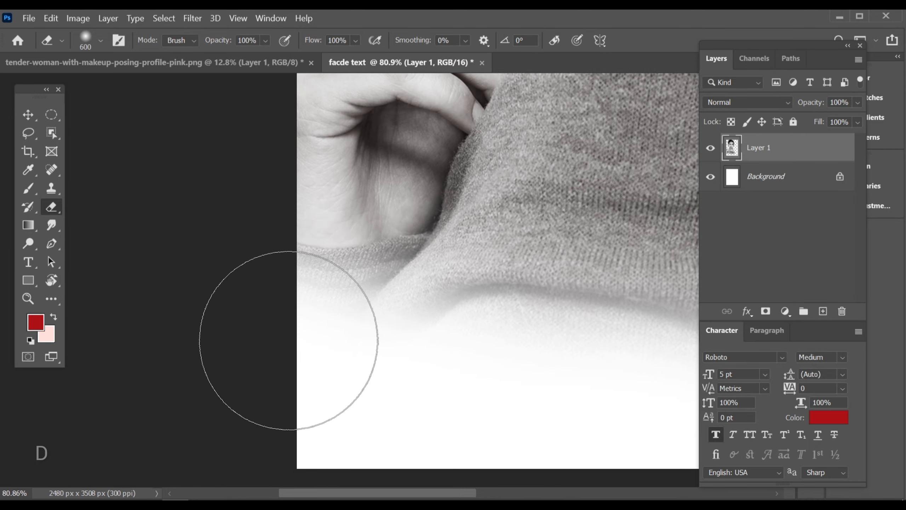
pyautogui.moveTo(254, 255)
pyautogui.mouseDown()
pyautogui.moveTo(314, 365)
pyautogui.moveTo(368, 397)
pyautogui.moveTo(273, 312)
pyautogui.moveTo(394, 381)
pyautogui.moveTo(283, 293)
pyautogui.moveTo(255, 234)
pyautogui.moveTo(264, 270)
pyautogui.moveTo(255, 217)
pyautogui.moveTo(451, 386)
pyautogui.mouseUp()
pyautogui.moveTo(281, 292); pyautogui.dragTo(282, 363)
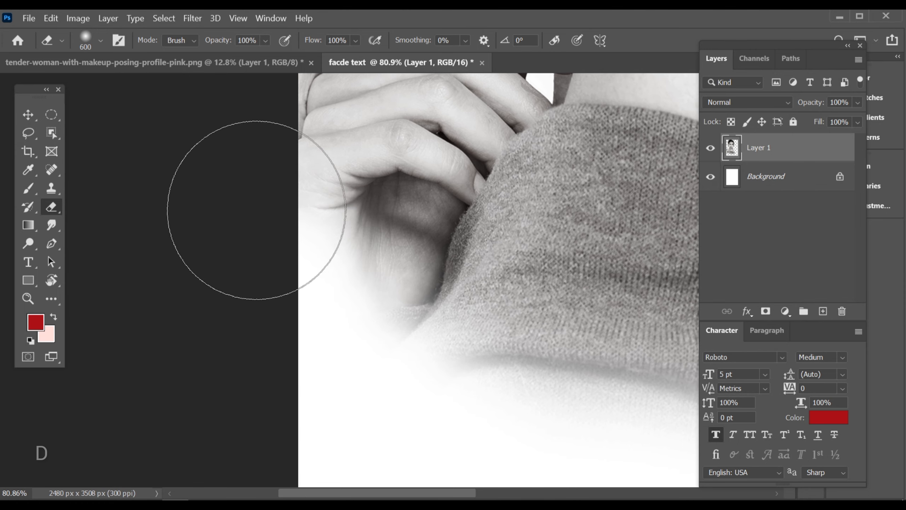
# Try fading the outer side of the hand and fingers along the page's left edge with the eraser
pyautogui.moveTo(255, 229)
pyautogui.mouseDown()
pyautogui.moveTo(247, 283)
pyautogui.moveTo(218, 310)
pyautogui.moveTo(197, 399)
pyautogui.mouseUp()
pyautogui.moveTo(217, 299)
pyautogui.mouseDown()
pyautogui.moveTo(237, 243)
pyautogui.moveTo(242, 169)
pyautogui.moveTo(209, 258)
pyautogui.moveTo(234, 302)
pyautogui.mouseUp()
pyautogui.moveTo(326, 295); pyautogui.dragTo(301, 308)
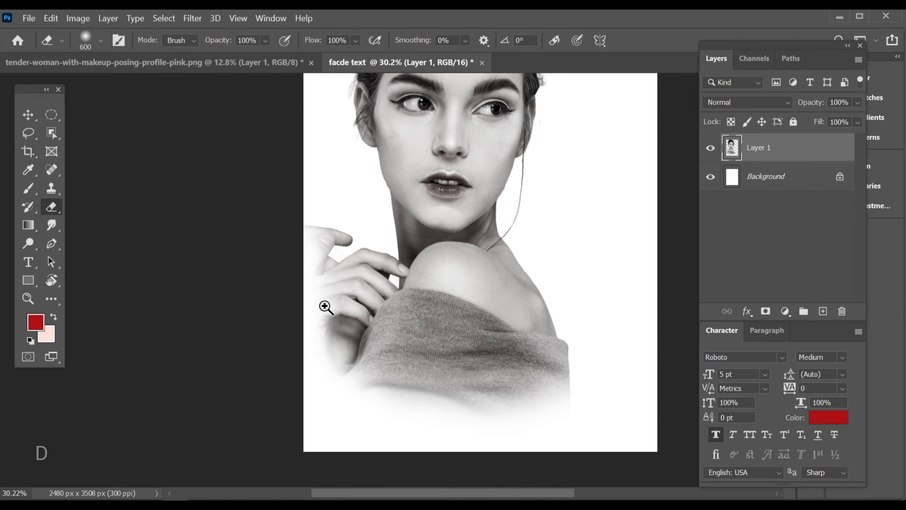
pyautogui.moveTo(353, 333); pyautogui.dragTo(364, 387)
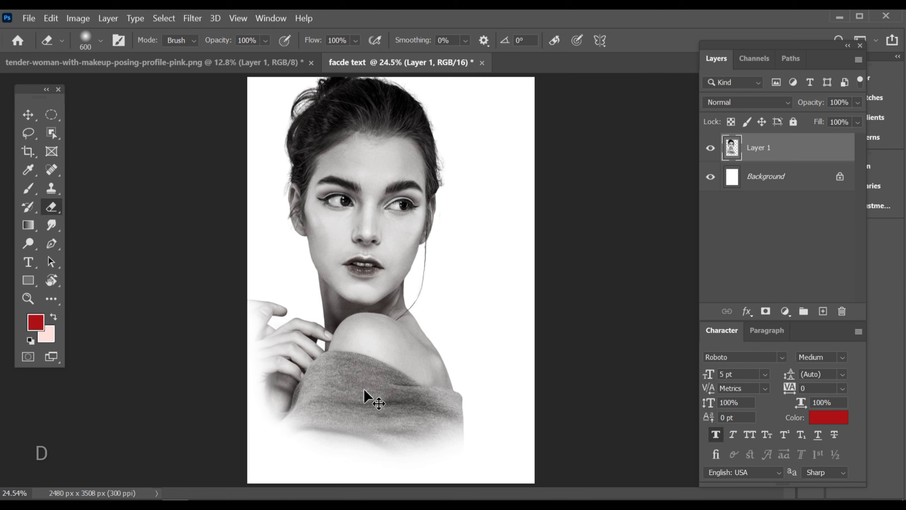
# Undo the last eraser strokes over the hand and fingers
pyautogui.hotkey('ctrl', 'z')
pyautogui.hotkey('ctrl', 'z')
pyautogui.hotkey('ctrl', 'z')
pyautogui.hotkey('ctrl', 'z')
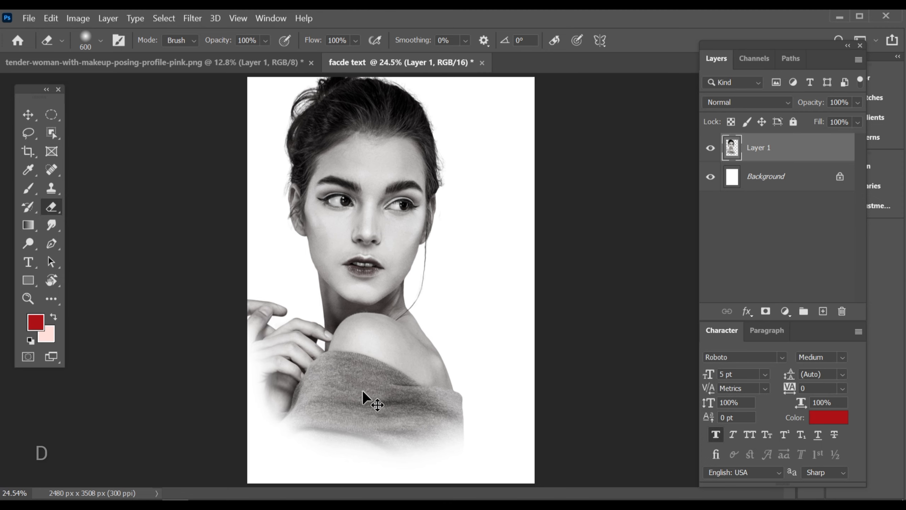
pyautogui.hotkey('ctrl', 'z')
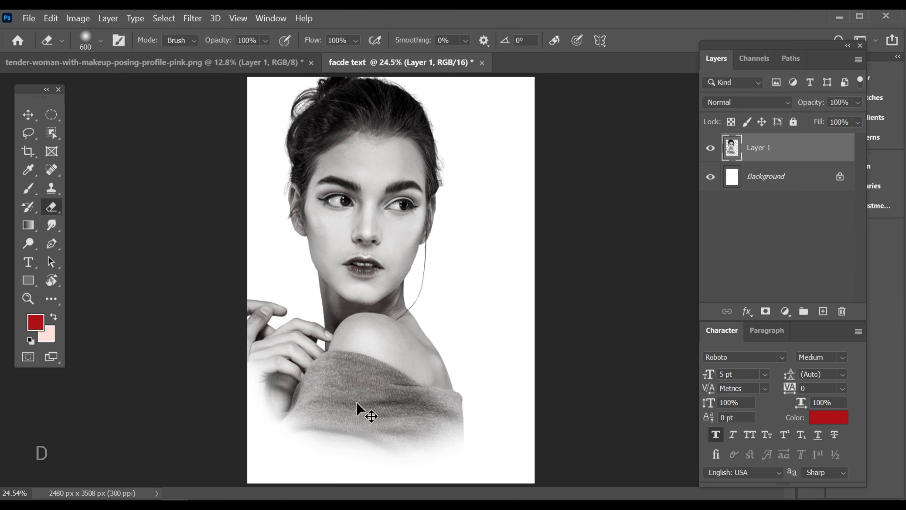
pyautogui.hotkey('ctrl', 'z')
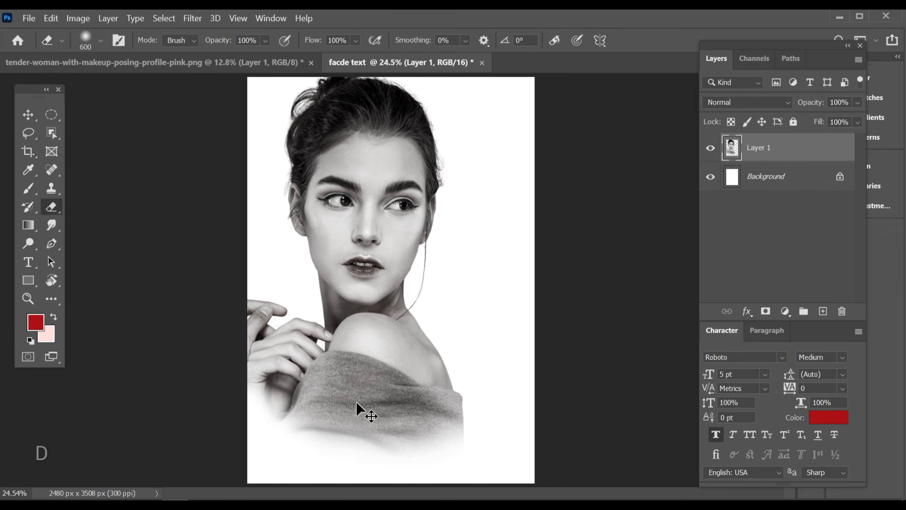
# Erase softly below the wrist and along the sweater's lower edge and right corner to blend them into white
pyautogui.moveTo(244, 369); pyautogui.dragTo(263, 382)
pyautogui.moveTo(264, 389); pyautogui.dragTo(267, 263)
pyautogui.moveTo(297, 350)
pyautogui.mouseDown()
pyautogui.moveTo(285, 327)
pyautogui.moveTo(330, 359)
pyautogui.moveTo(415, 371)
pyautogui.moveTo(473, 371)
pyautogui.moveTo(530, 347)
pyautogui.moveTo(423, 356)
pyautogui.moveTo(256, 330)
pyautogui.mouseUp()
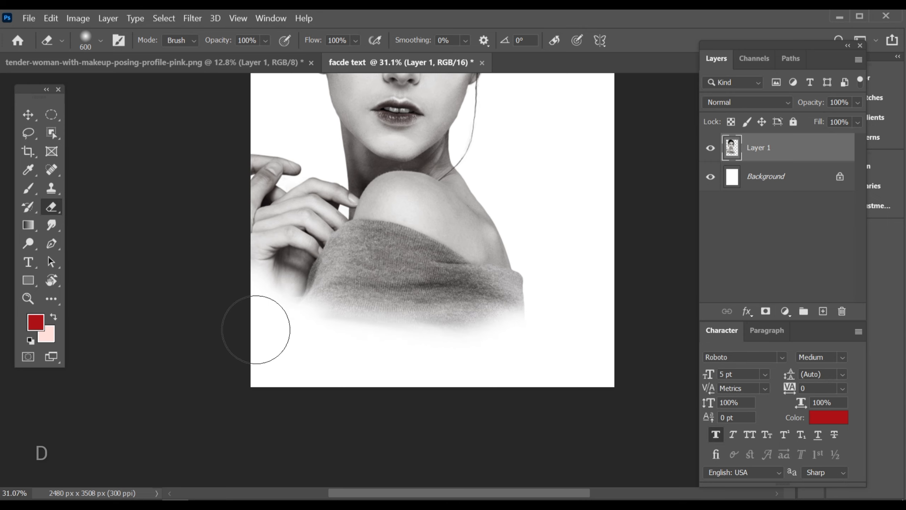
pyautogui.moveTo(539, 333); pyautogui.dragTo(531, 348)
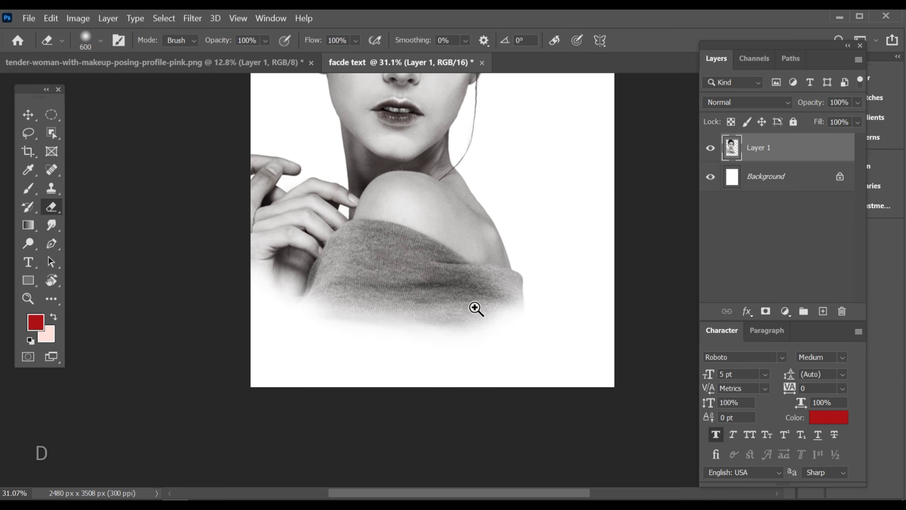
pyautogui.moveTo(475, 308); pyautogui.dragTo(412, 401)
# Scale the portrait layer to about 105% and move it down so its upper edge meets the page's top
pyautogui.click(36, 116)
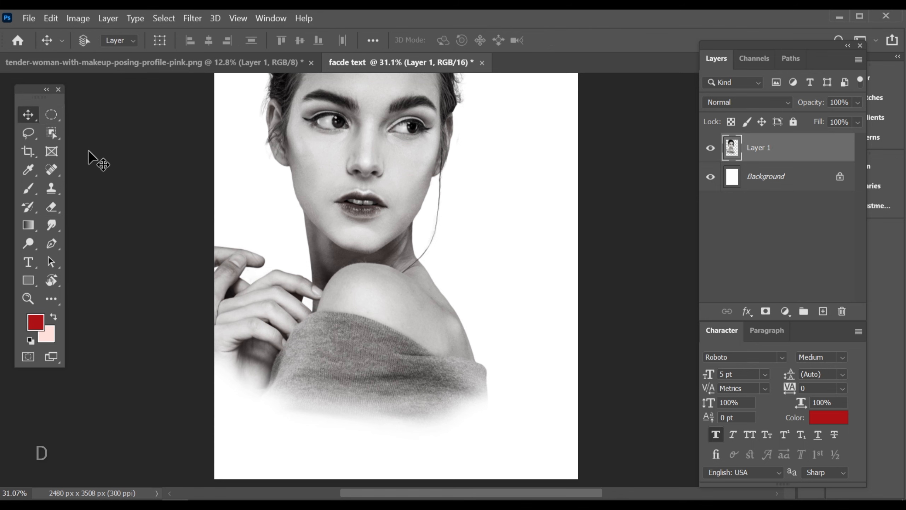
pyautogui.hotkey('ctrl', 't')
pyautogui.scroll(-2, 367, 306)
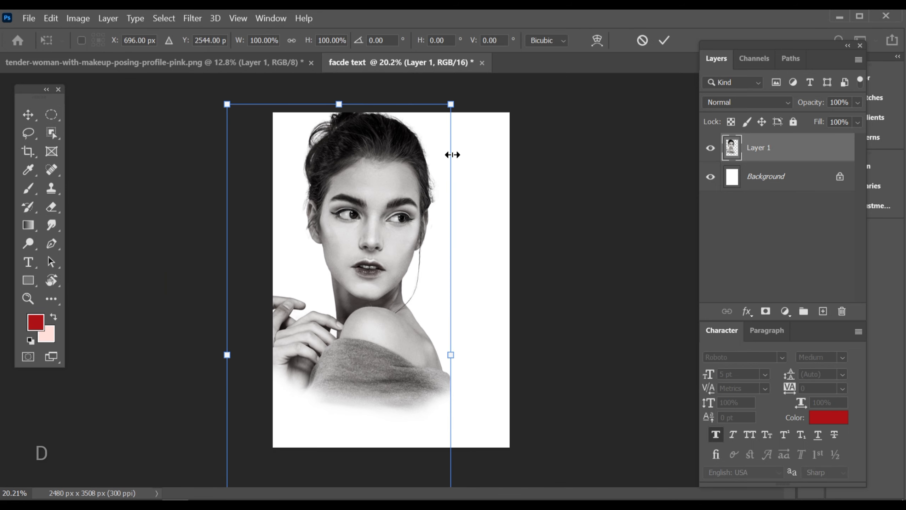
pyautogui.moveTo(452, 103); pyautogui.dragTo(464, 101)
pyautogui.moveTo(388, 193); pyautogui.dragTo(382, 223)
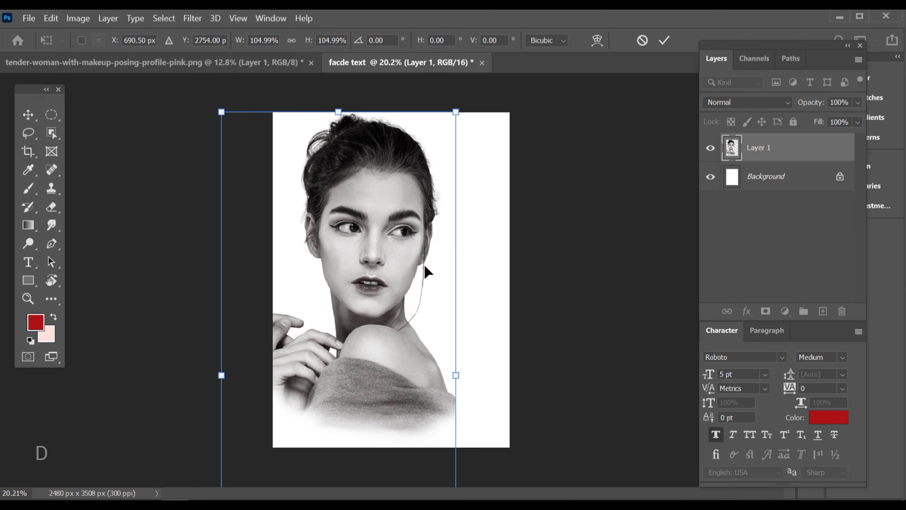
# Nudge the enlarged portrait slightly right and up, and apply the transformation
pyautogui.press('Right')
pyautogui.press('Right')
pyautogui.press('Up')
pyautogui.press('Up')
pyautogui.press('Right')
pyautogui.press('Right')
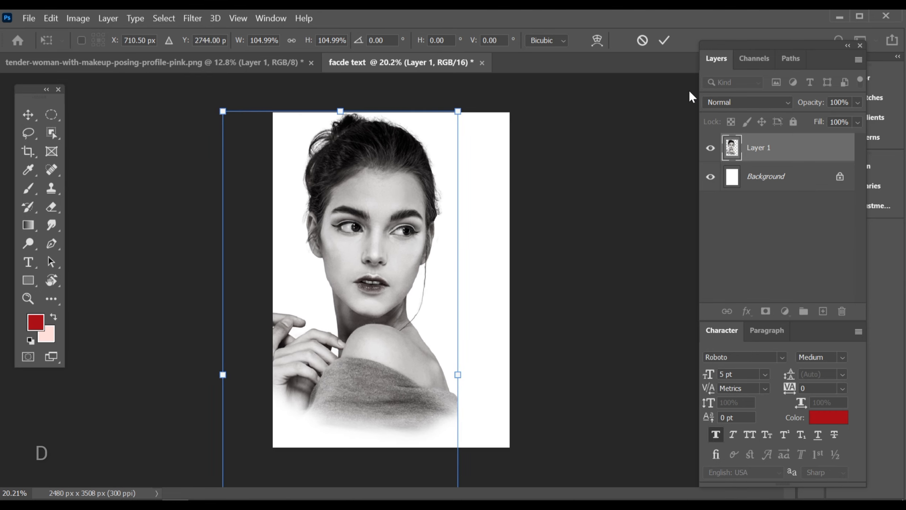
pyautogui.press('Up')
pyautogui.press('Up')
pyautogui.press('Up')
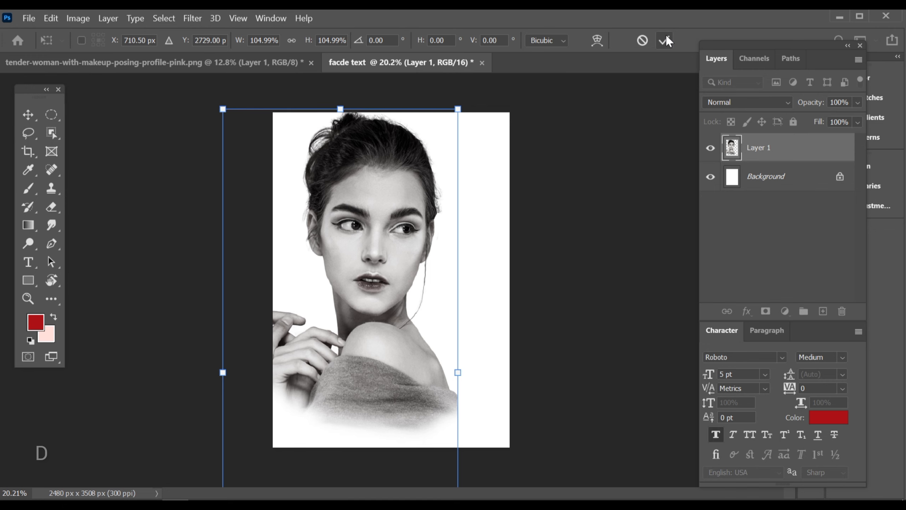
pyautogui.press('Up')
pyautogui.press('Up')
pyautogui.click(664, 40)
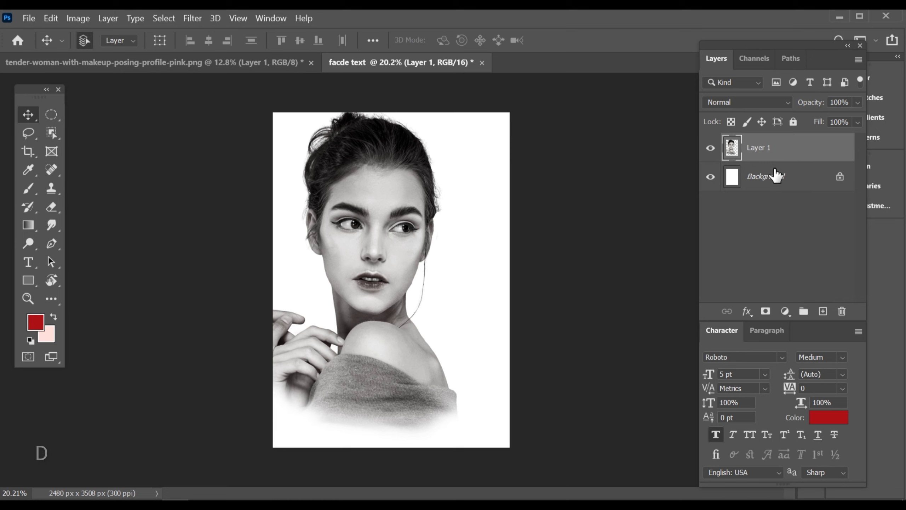
# Duplicate the portrait layer, place the copy beneath the original and hide it, keeping the original as the active layer
pyautogui.hotkey('ctrl', 'j')
pyautogui.moveTo(781, 157); pyautogui.dragTo(780, 200)
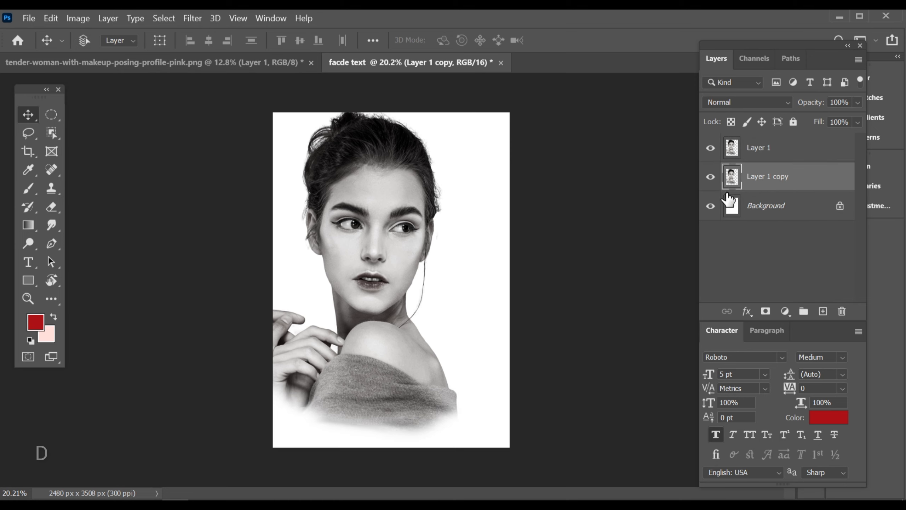
pyautogui.click(705, 178)
pyautogui.click(773, 157)
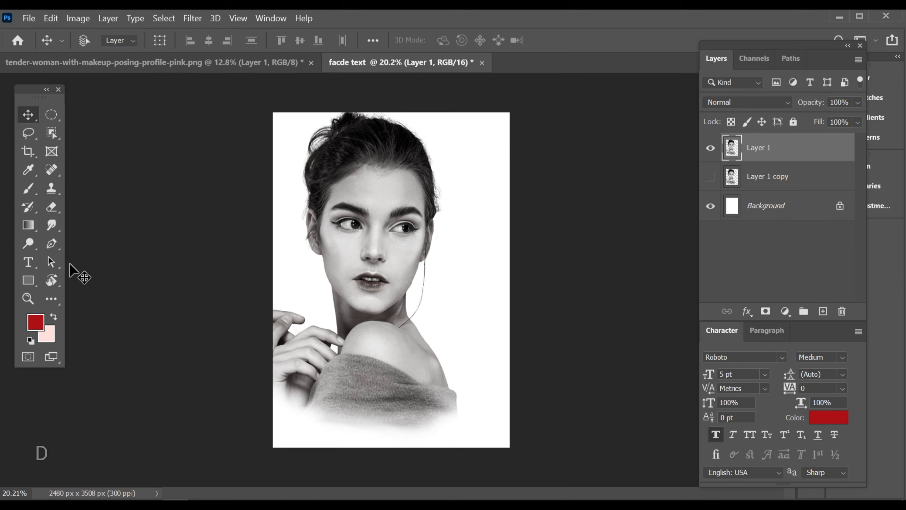
# Outline the page's right half with the Pen tool, splitting the face vertically near the nose, and convert the path to a selection
pyautogui.click(52, 245)
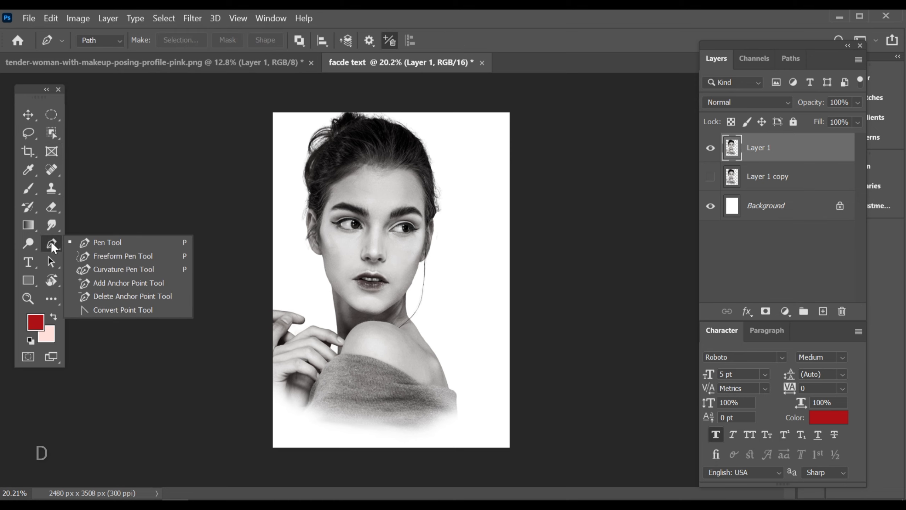
pyautogui.click(89, 242)
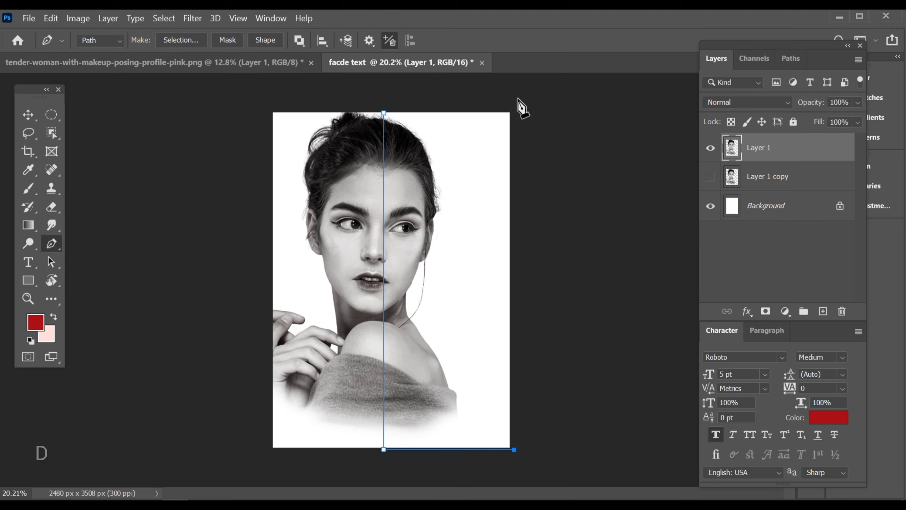
pyautogui.click(383, 113)
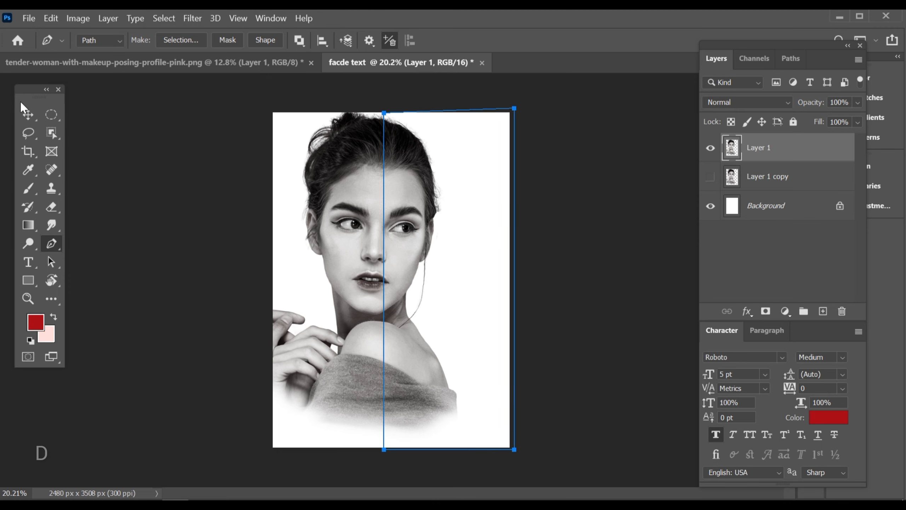
pyautogui.click(31, 113)
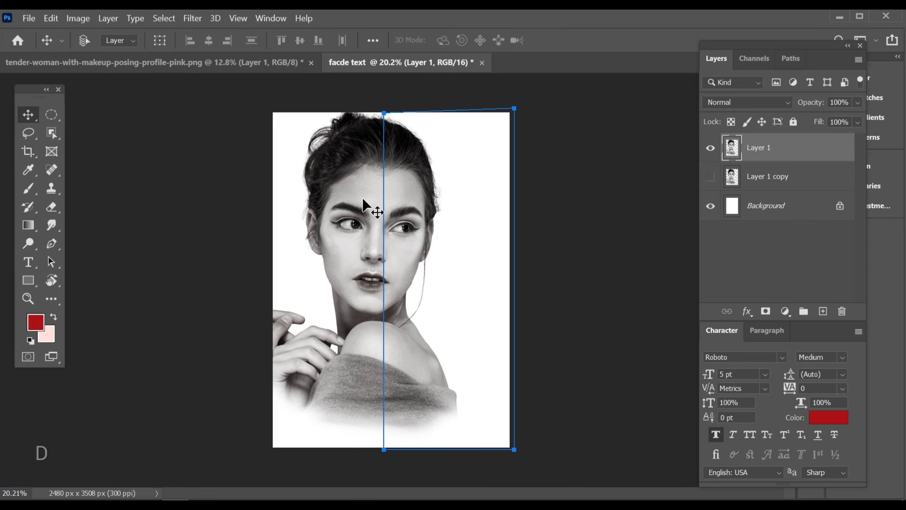
pyautogui.hotkey('ctrl', 'Return')
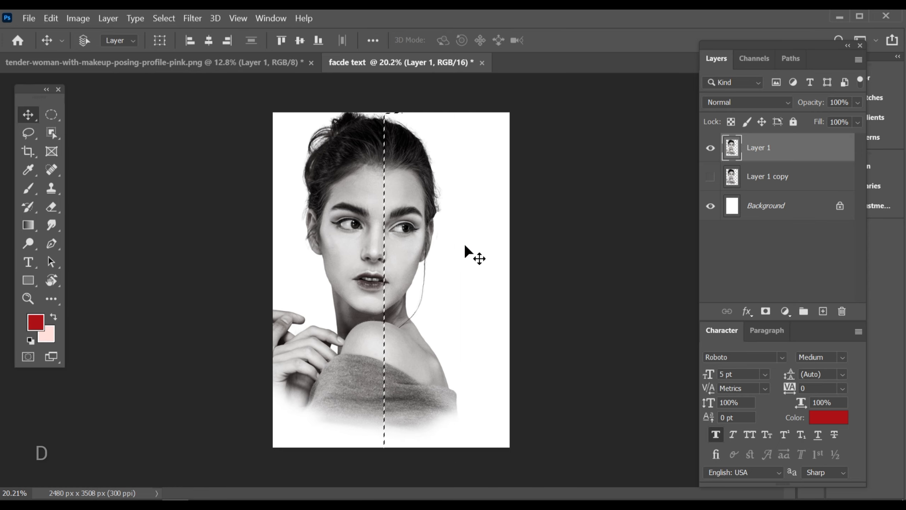
# Switch to the Eraser and give its 600 px brush a hard edge
pyautogui.click(51, 205)
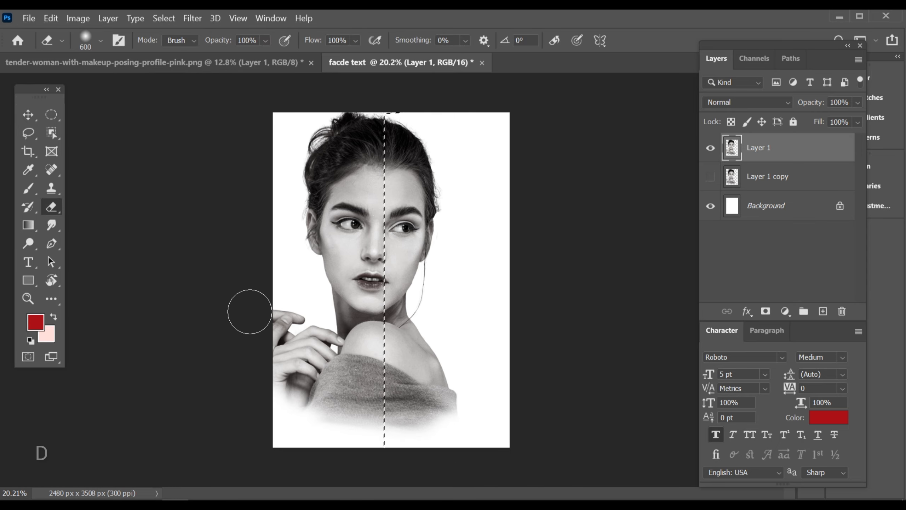
pyautogui.moveTo(342, 317); pyautogui.dragTo(387, 363)
pyautogui.moveTo(386, 363)
pyautogui.mouseDown()
pyautogui.moveTo(310, 257)
pyautogui.moveTo(301, 295)
pyautogui.mouseUp()
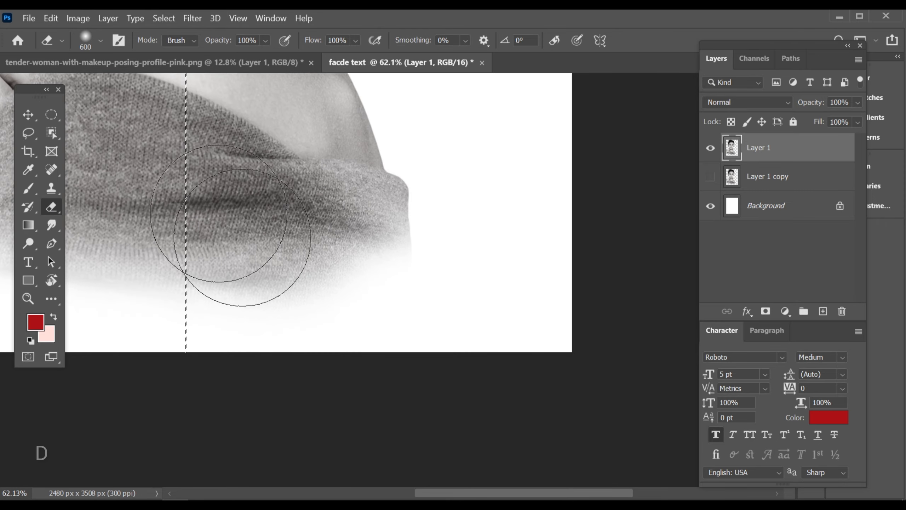
pyautogui.click(101, 41)
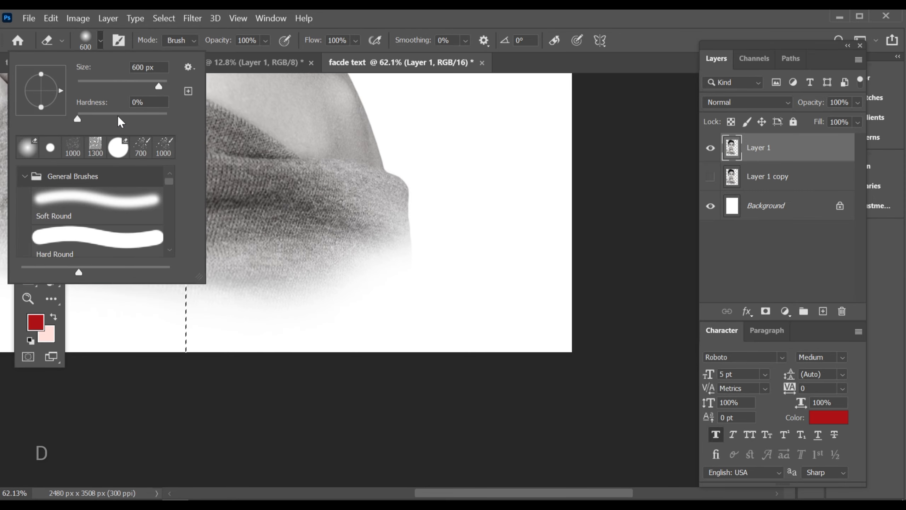
pyautogui.press('Return')
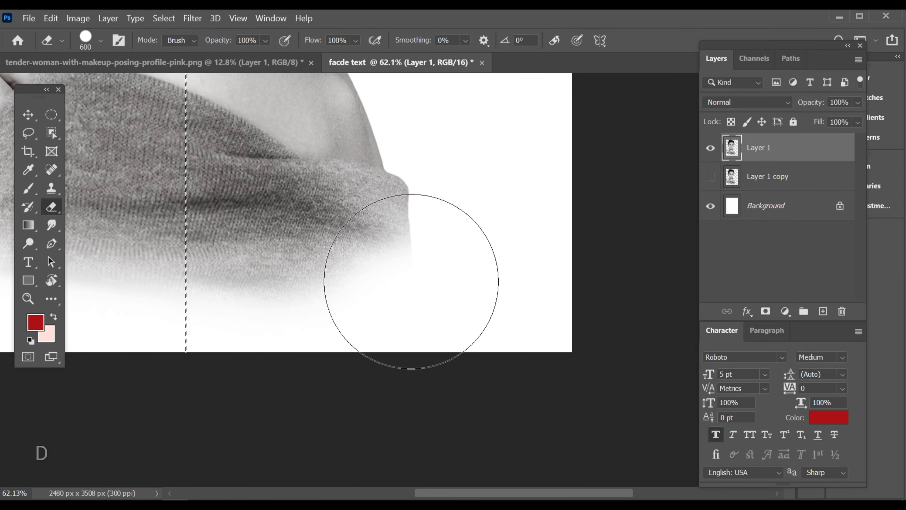
# Erase the sweater, shoulder, neck and lower face inside the selected right half of Layer 1
pyautogui.moveTo(334, 313)
pyautogui.mouseDown()
pyautogui.moveTo(263, 284)
pyautogui.moveTo(245, 265)
pyautogui.moveTo(457, 215)
pyautogui.moveTo(464, 304)
pyautogui.mouseUp()
pyautogui.moveTo(373, 262); pyautogui.dragTo(379, 324)
pyautogui.moveTo(210, 231); pyautogui.dragTo(254, 362)
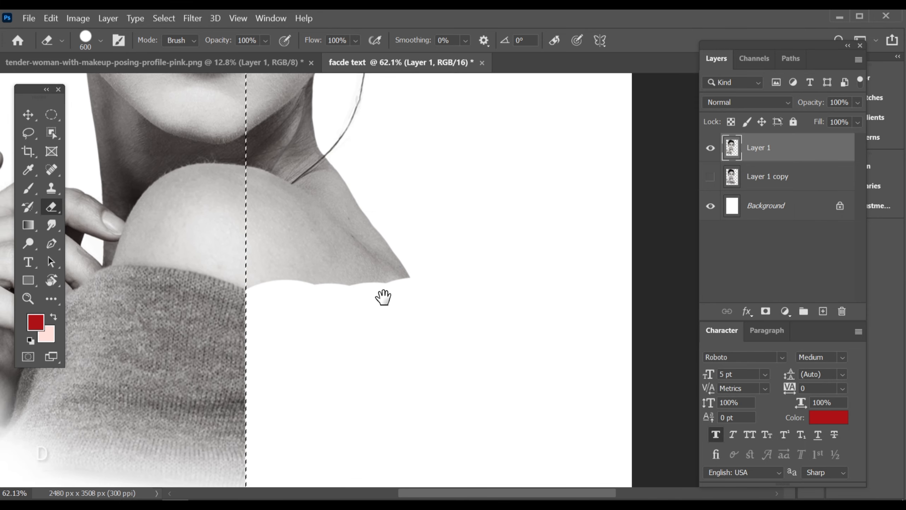
pyautogui.moveTo(440, 288)
pyautogui.mouseDown()
pyautogui.moveTo(405, 304)
pyautogui.moveTo(439, 304)
pyautogui.moveTo(342, 289)
pyautogui.moveTo(289, 202)
pyautogui.moveTo(297, 343)
pyautogui.mouseUp()
pyautogui.moveTo(264, 253); pyautogui.dragTo(271, 185)
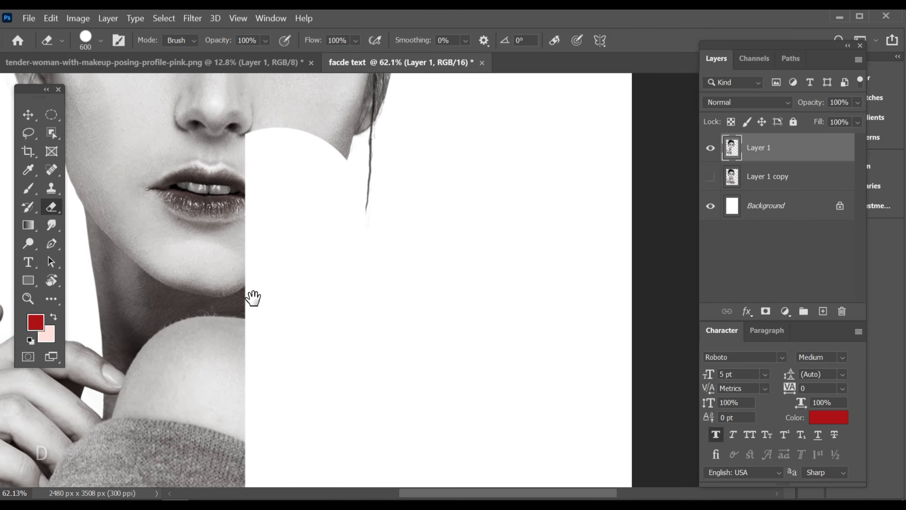
# Erase the remaining cheek, eye, forehead and hair inside the selected right half of Layer 1
pyautogui.moveTo(253, 297)
pyautogui.mouseDown()
pyautogui.moveTo(235, 419)
pyautogui.moveTo(267, 175)
pyautogui.mouseUp()
pyautogui.moveTo(198, 253); pyautogui.dragTo(129, 386)
pyautogui.moveTo(242, 385)
pyautogui.mouseDown()
pyautogui.moveTo(336, 293)
pyautogui.moveTo(310, 371)
pyautogui.mouseUp()
pyautogui.moveTo(317, 383)
pyautogui.mouseDown()
pyautogui.moveTo(319, 216)
pyautogui.moveTo(325, 402)
pyautogui.mouseUp()
pyautogui.moveTo(248, 272)
pyautogui.mouseDown()
pyautogui.moveTo(216, 224)
pyautogui.moveTo(220, 232)
pyautogui.mouseUp()
pyautogui.moveTo(183, 258); pyautogui.dragTo(191, 381)
pyautogui.moveTo(193, 259)
pyautogui.mouseDown()
pyautogui.moveTo(192, 178)
pyautogui.moveTo(293, 237)
pyautogui.mouseUp()
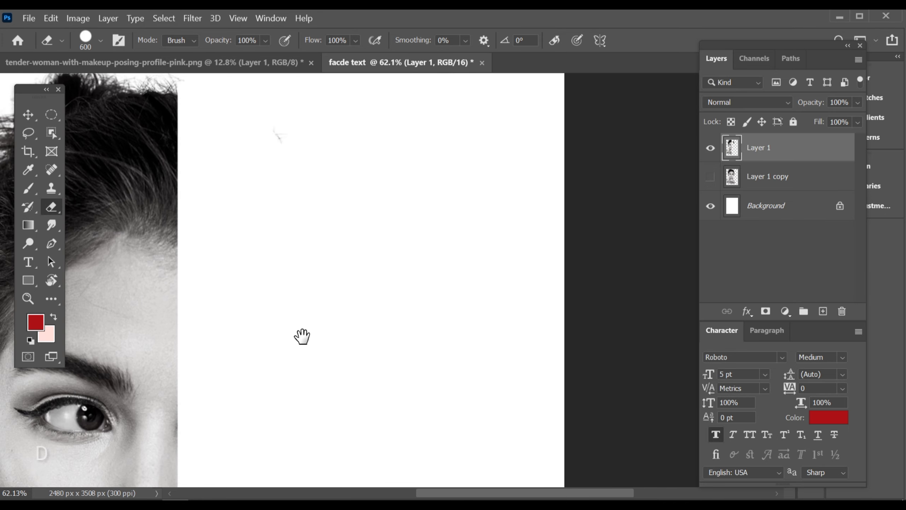
pyautogui.moveTo(302, 336); pyautogui.dragTo(329, 440)
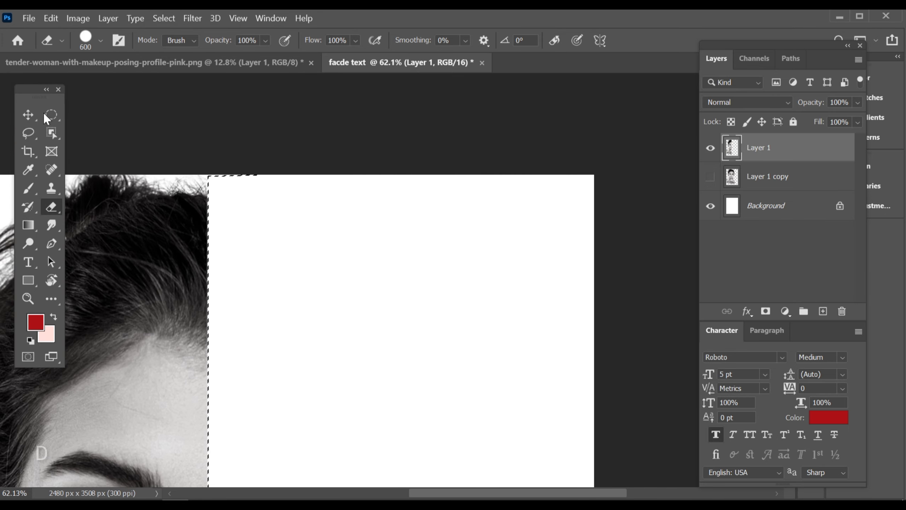
# Deselect the erased right half of the page
pyautogui.click(32, 116)
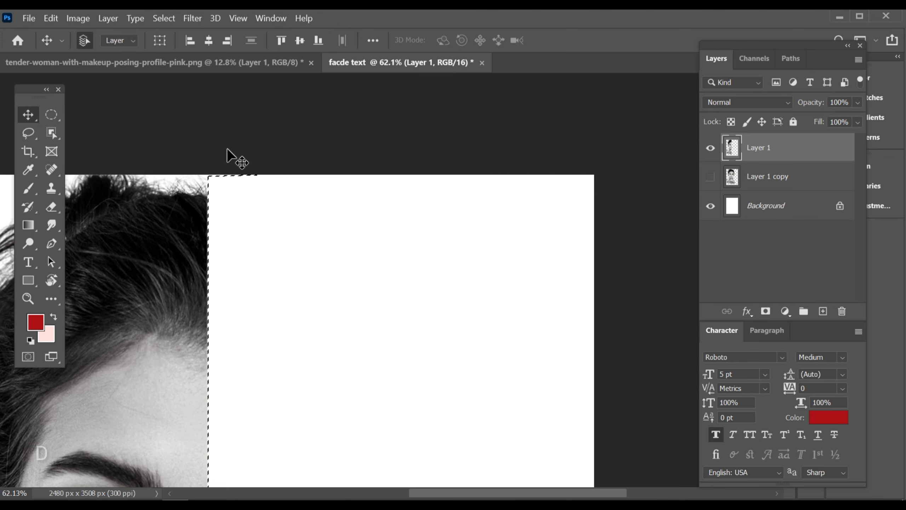
pyautogui.hotkey('ctrl', 'd')
pyautogui.hotkey('ctrl', '0')
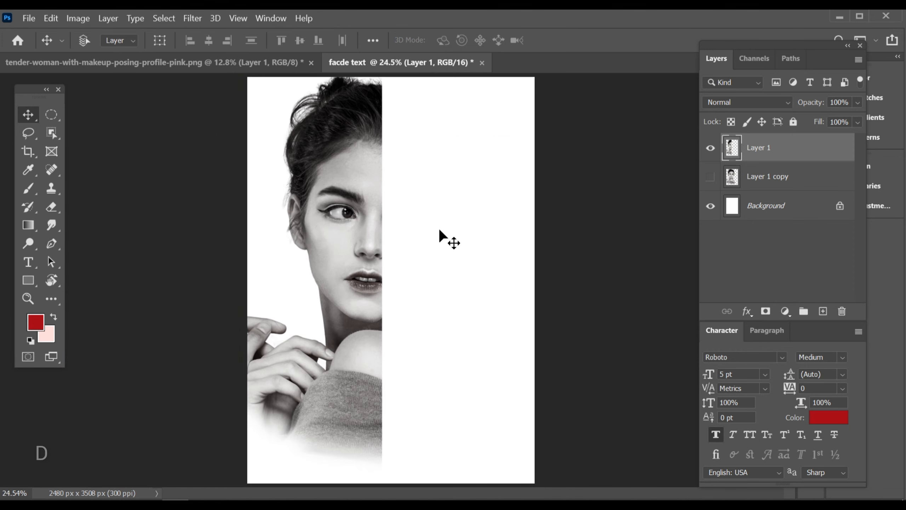
pyautogui.moveTo(474, 328)
pyautogui.mouseDown()
pyautogui.moveTo(457, 324)
pyautogui.moveTo(463, 339)
pyautogui.mouseUp()
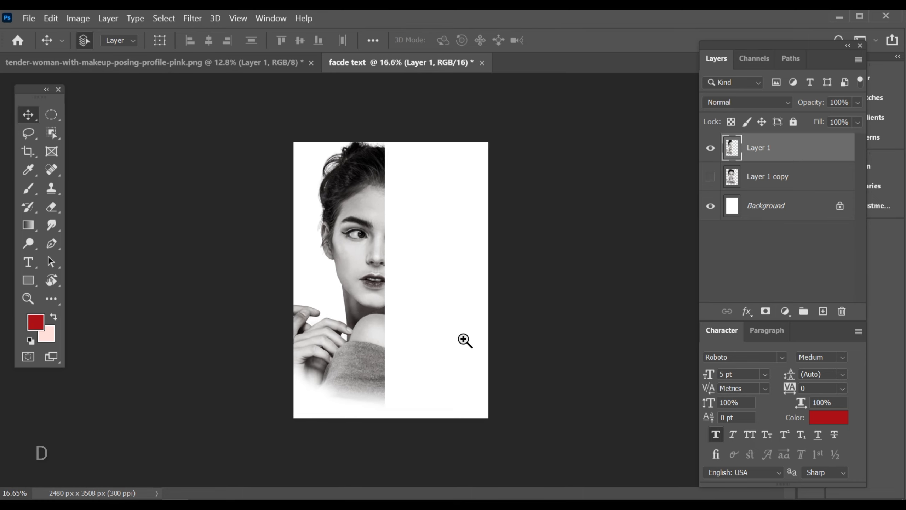
pyautogui.moveTo(439, 258); pyautogui.dragTo(448, 274)
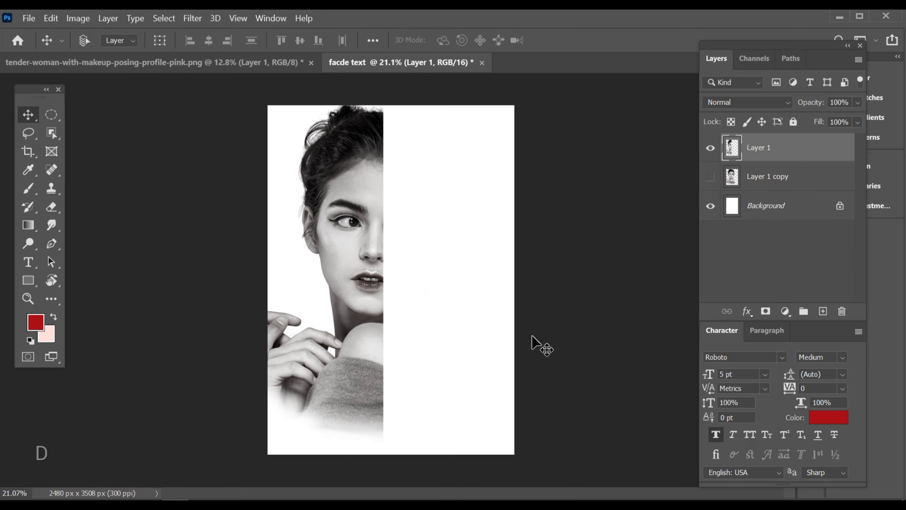
# Add the text "girls" in red 5 pt Bebas Regular, all caps, on the blank right half of the page
pyautogui.click(25, 263)
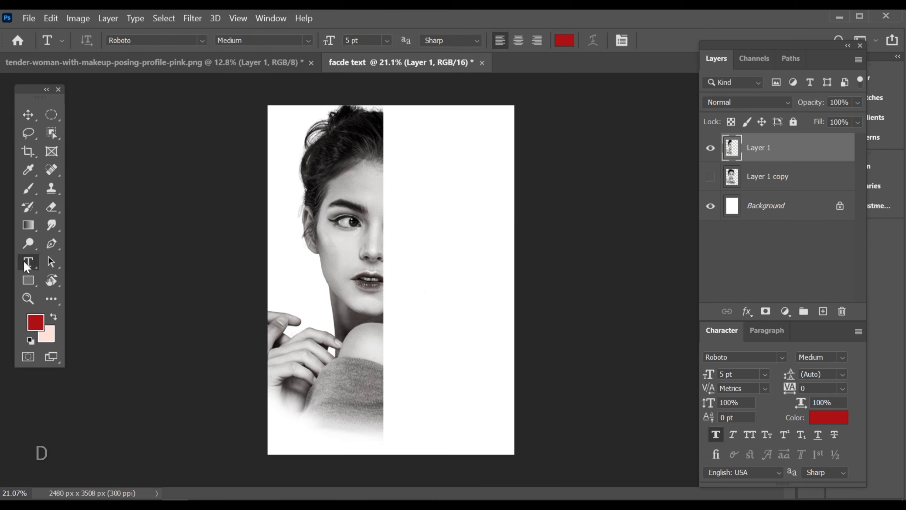
pyautogui.click(408, 173)
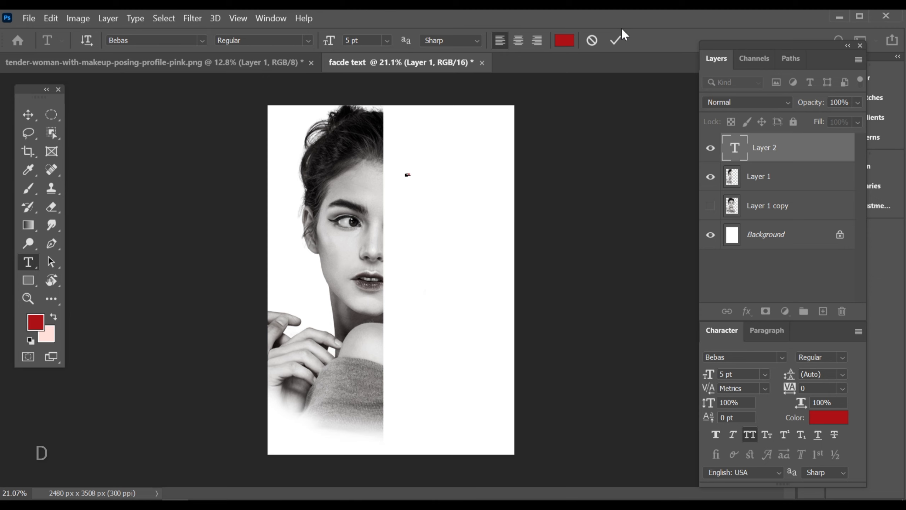
pyautogui.click(623, 43)
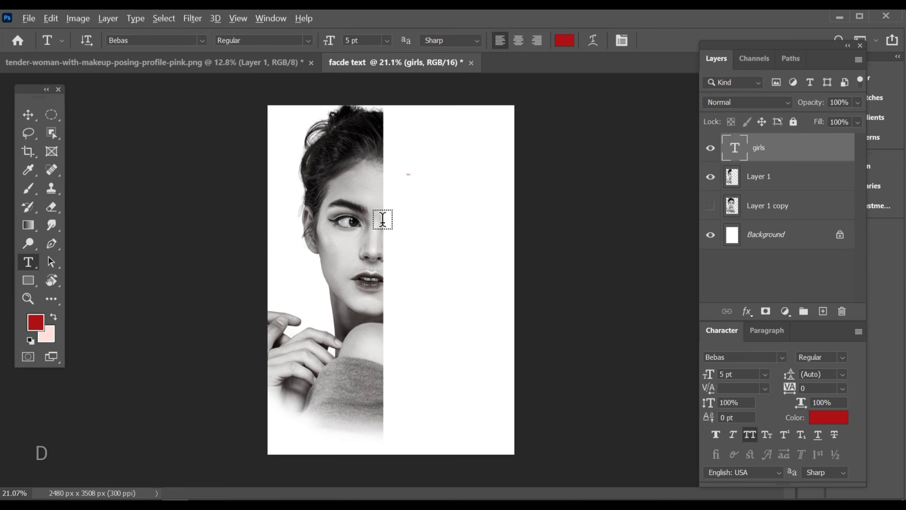
# Enlarge the girls text to about 147 pt so it spans the upper part of the blank half beside the face
pyautogui.click(35, 109)
pyautogui.hotkey('ctrl', 't')
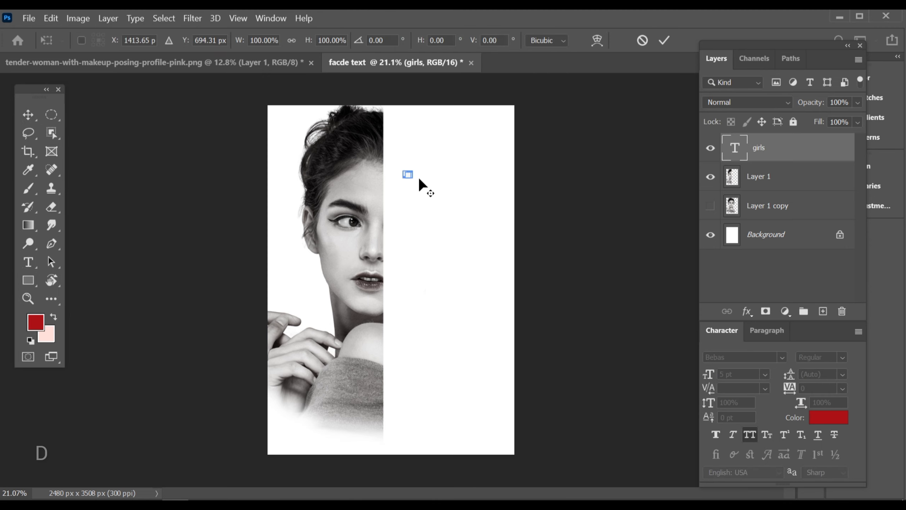
pyautogui.moveTo(411, 175); pyautogui.dragTo(465, 170)
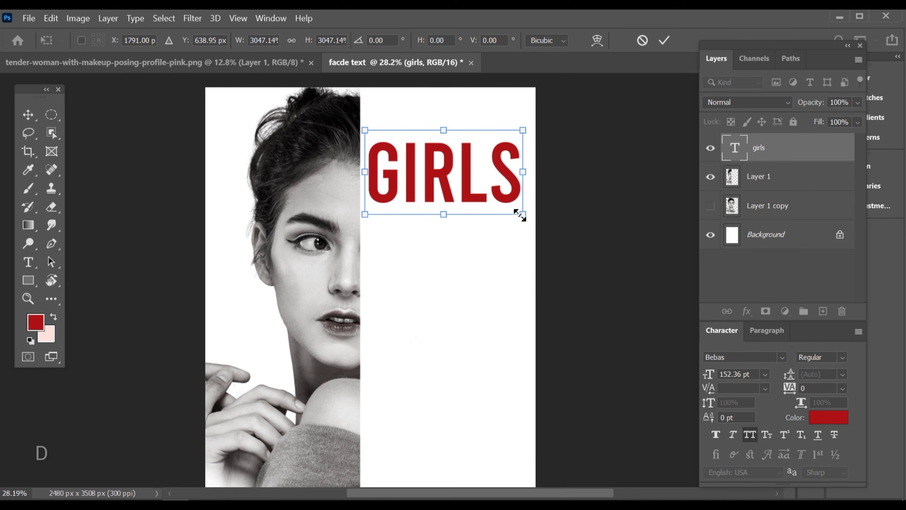
pyautogui.moveTo(520, 215); pyautogui.dragTo(520, 210)
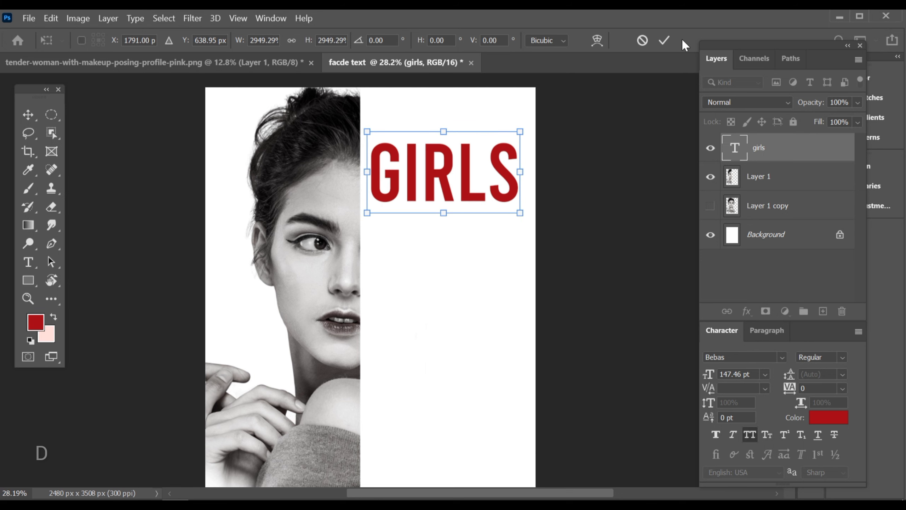
pyautogui.click(664, 40)
# Move the GIRLS text up closer to the page's top edge
pyautogui.scroll(3, 407, 161)
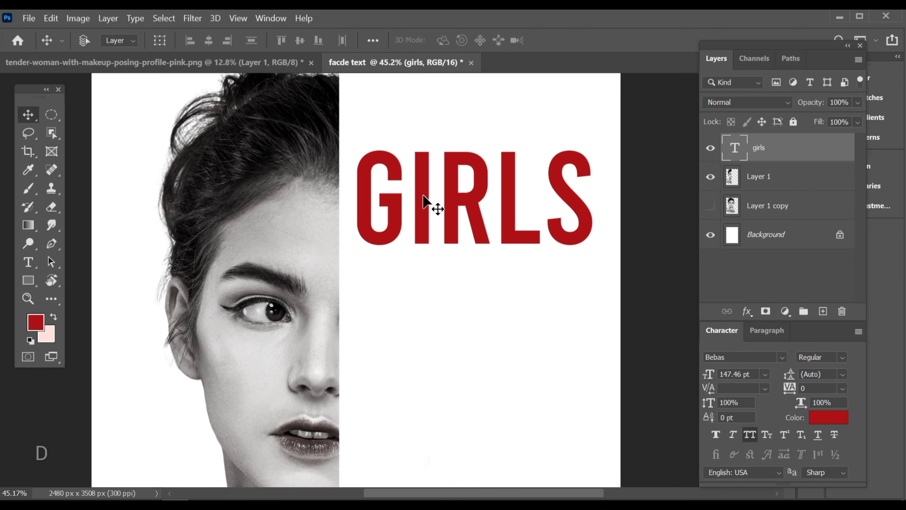
pyautogui.moveTo(423, 196); pyautogui.dragTo(423, 192)
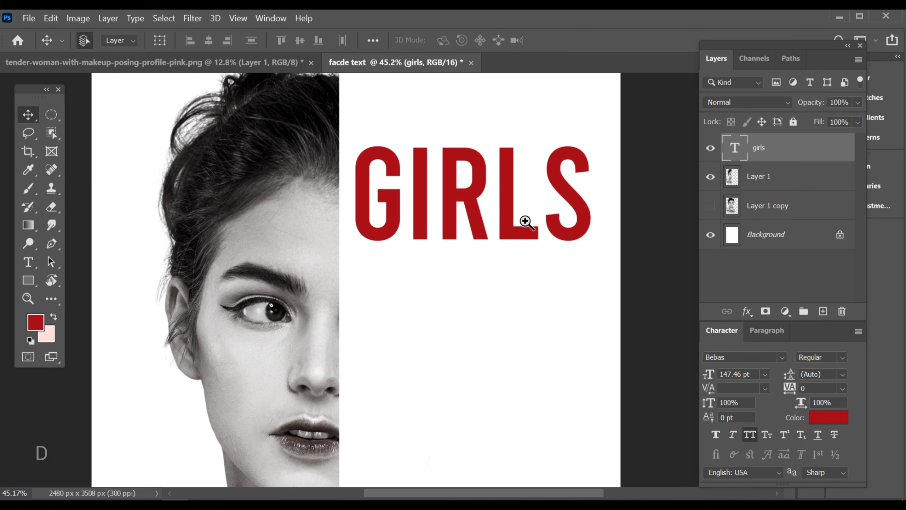
pyautogui.scroll(-3, 510, 218)
pyautogui.scroll(2, 525, 232)
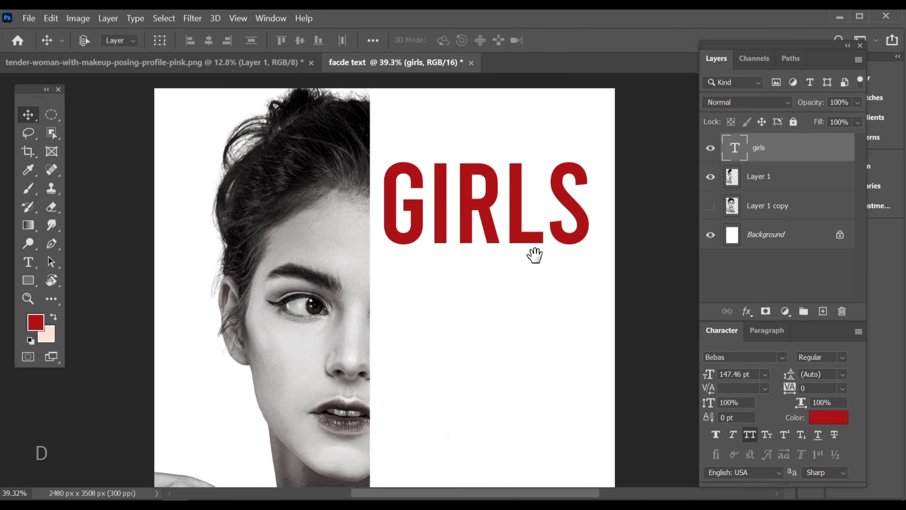
pyautogui.moveTo(484, 207); pyautogui.dragTo(506, 170)
pyautogui.scroll(-1, 500, 179)
pyautogui.moveTo(485, 140); pyautogui.dragTo(481, 258)
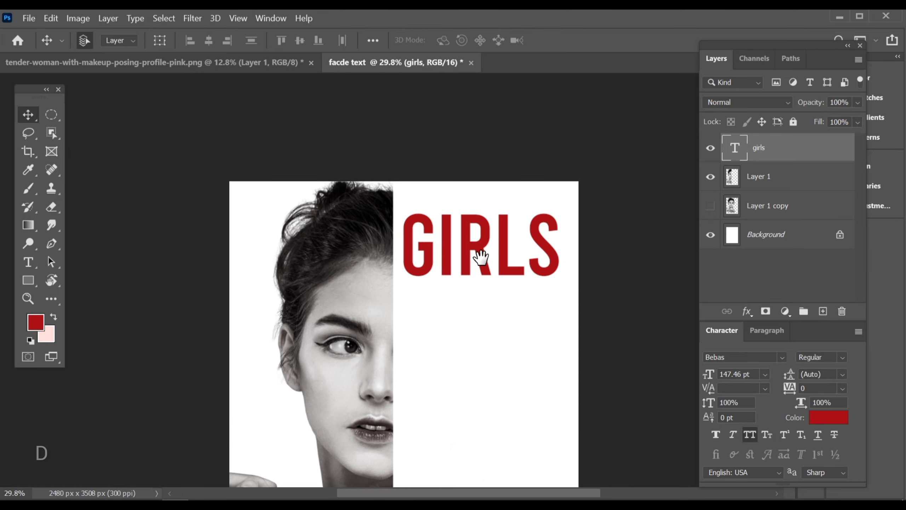
# Show the rulers and place a horizontal guide 70 px below the page's top edge
pyautogui.moveTo(420, 182); pyautogui.dragTo(517, 262)
pyautogui.hotkey('ctrl', 'r')
pyautogui.moveTo(263, 153); pyautogui.dragTo(360, 209)
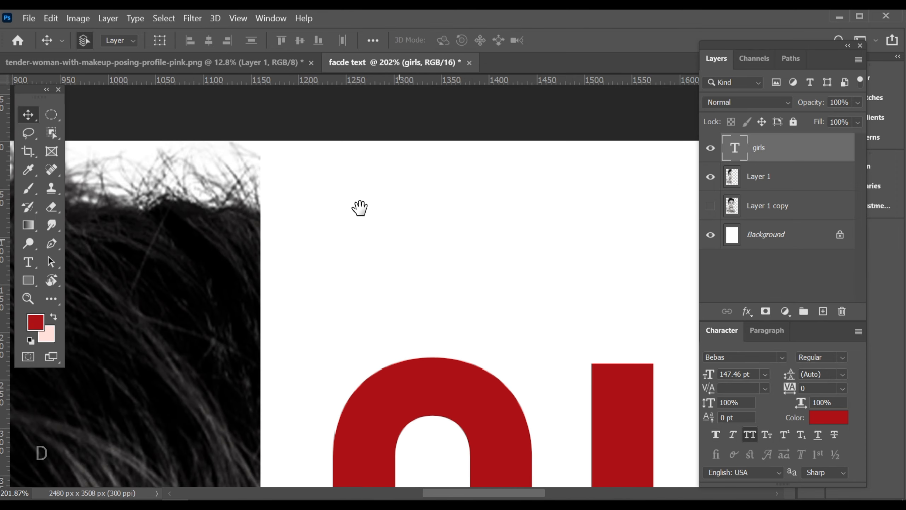
pyautogui.moveTo(391, 239); pyautogui.dragTo(416, 255)
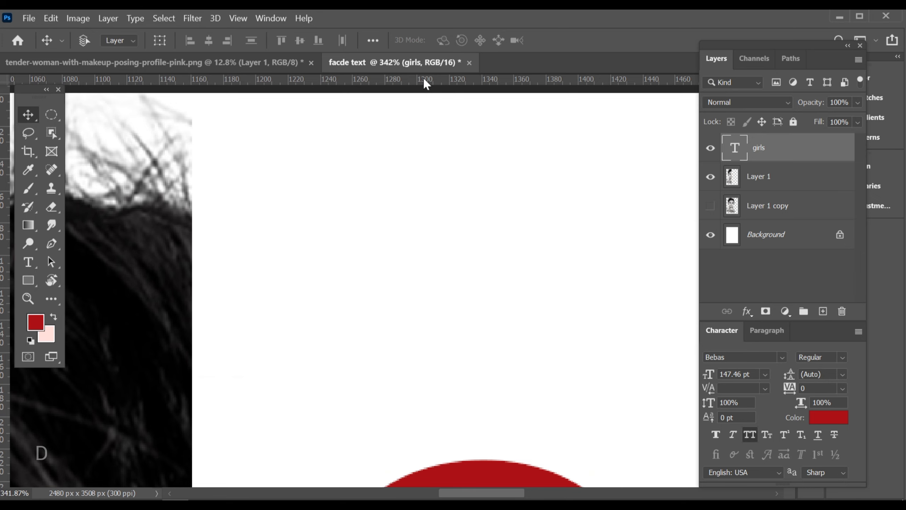
pyautogui.moveTo(427, 81); pyautogui.dragTo(540, 251)
pyautogui.hotkey('ctrl', 'space')
pyautogui.moveTo(447, 278); pyautogui.dragTo(449, 251)
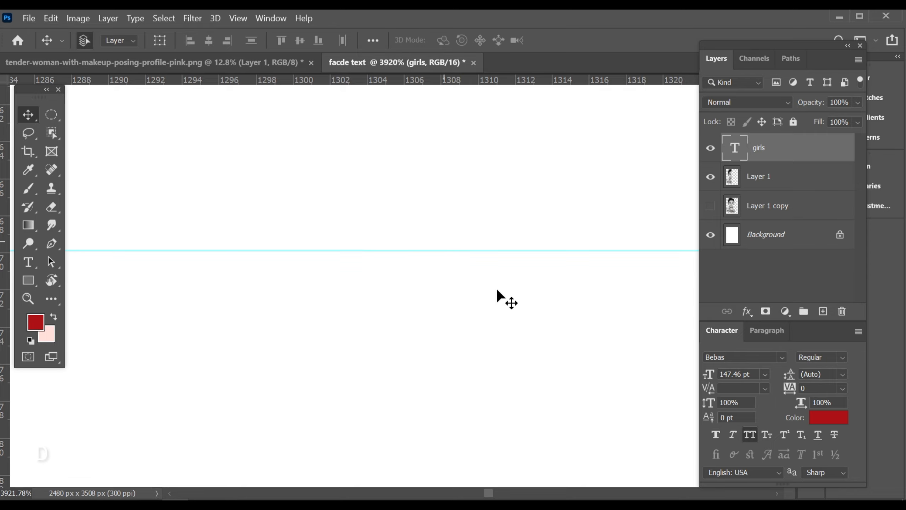
# Check the document's pixel dimensions in the Image Size settings without changing them
pyautogui.moveTo(421, 283); pyautogui.dragTo(317, 280)
pyautogui.moveTo(456, 330); pyautogui.dragTo(296, 187)
pyautogui.moveTo(515, 270); pyautogui.dragTo(390, 238)
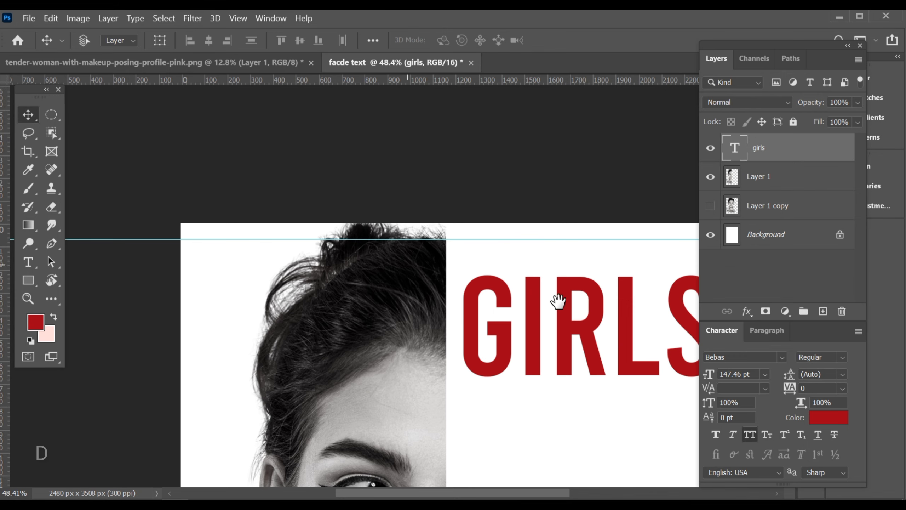
pyautogui.moveTo(557, 299); pyautogui.dragTo(296, 203)
pyautogui.moveTo(504, 295); pyautogui.dragTo(364, 205)
pyautogui.moveTo(337, 165); pyautogui.dragTo(387, 199)
pyautogui.click(78, 17)
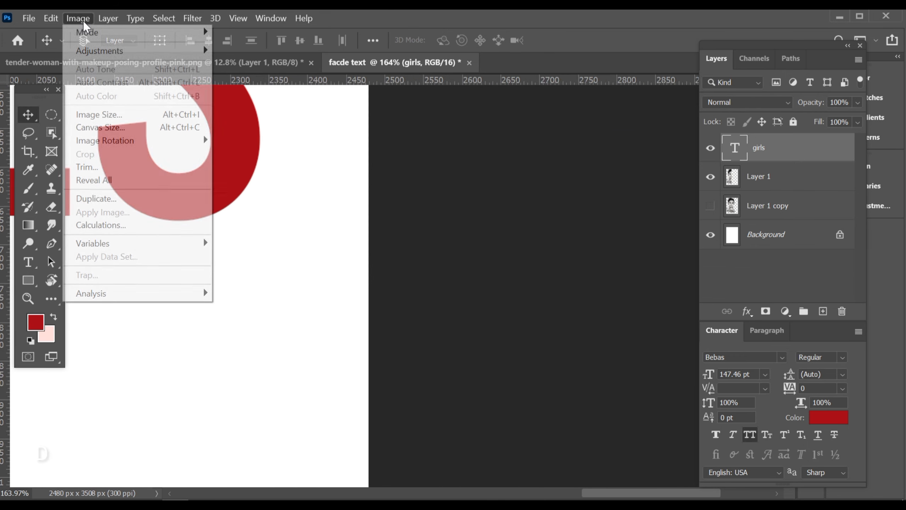
pyautogui.click(141, 114)
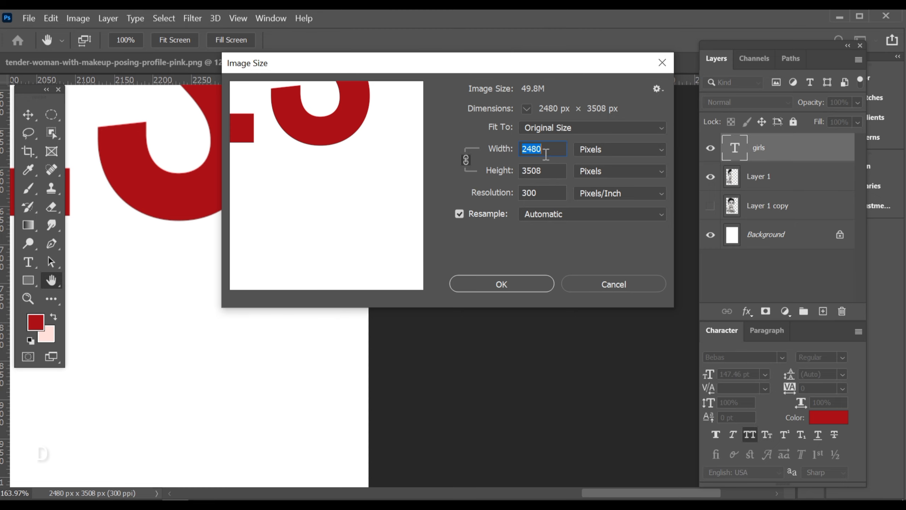
pyautogui.click(607, 285)
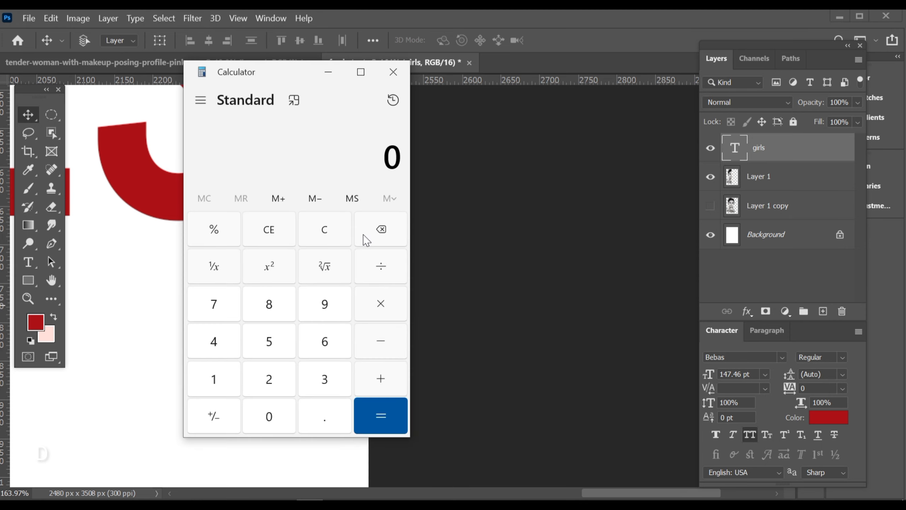
# Subtract 70 from 3480 in Calculator
pyautogui.write('408')
pyautogui.press('BackSpace')
pyautogui.press('BackSpace')
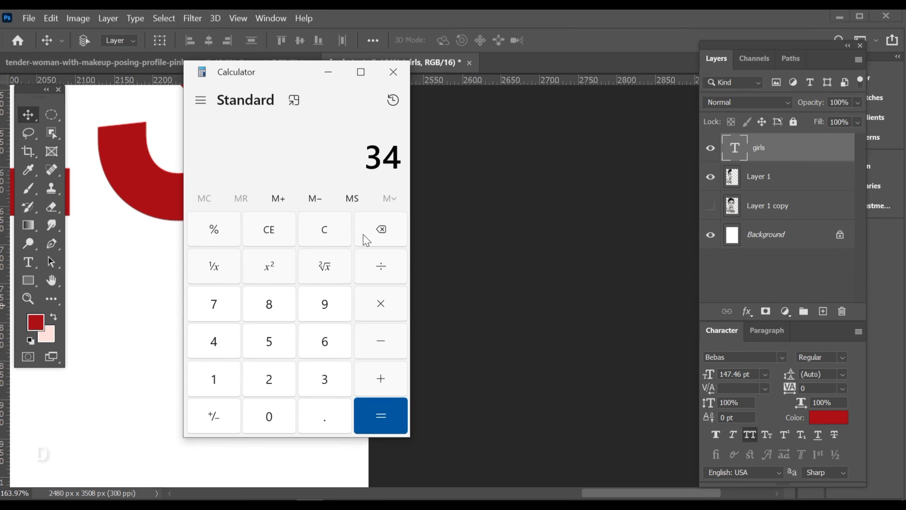
pyautogui.write('80 - ')
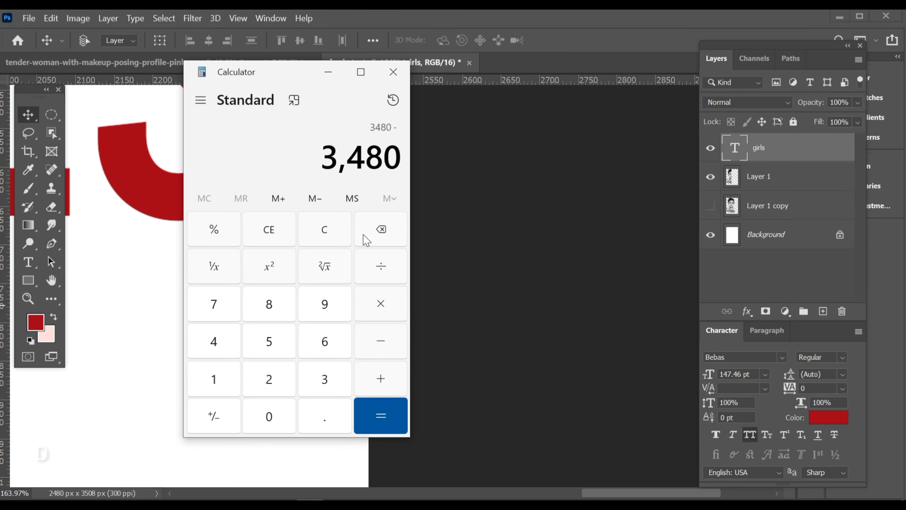
pyautogui.write('70')
pyautogui.press('Return')
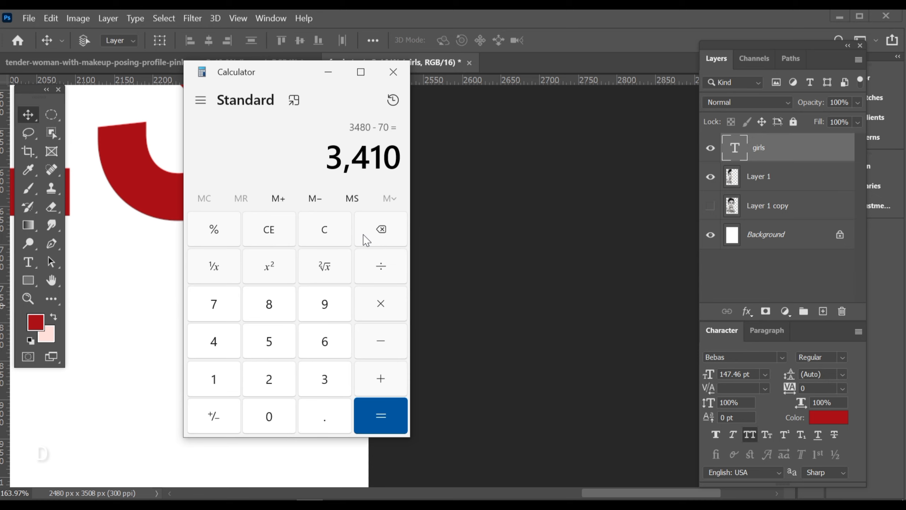
# Switch back to Photoshop and place a vertical guide at about 2474 px, near the page's right edge
pyautogui.click(564, 243)
pyautogui.moveTo(358, 254); pyautogui.dragTo(419, 304)
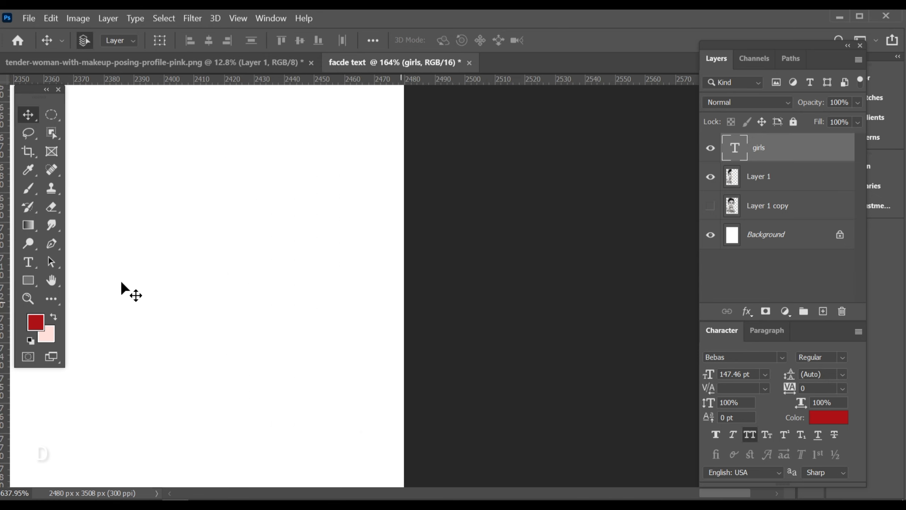
pyautogui.moveTo(5, 277); pyautogui.dragTo(431, 312)
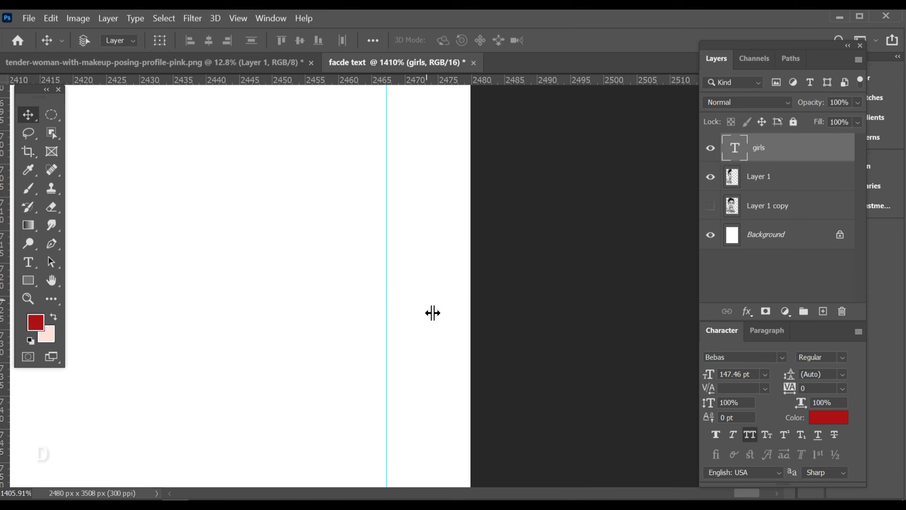
# Switch to Calculator, subtract 70 from the page width of 2480, and return to Photoshop
pyautogui.hotkey('alt', 'Tab')
pyautogui.press('Escape')
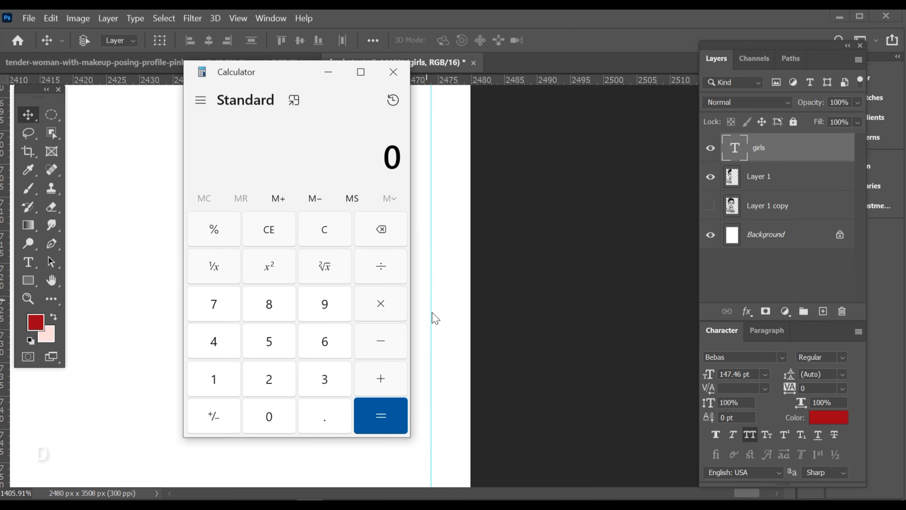
pyautogui.write('24')
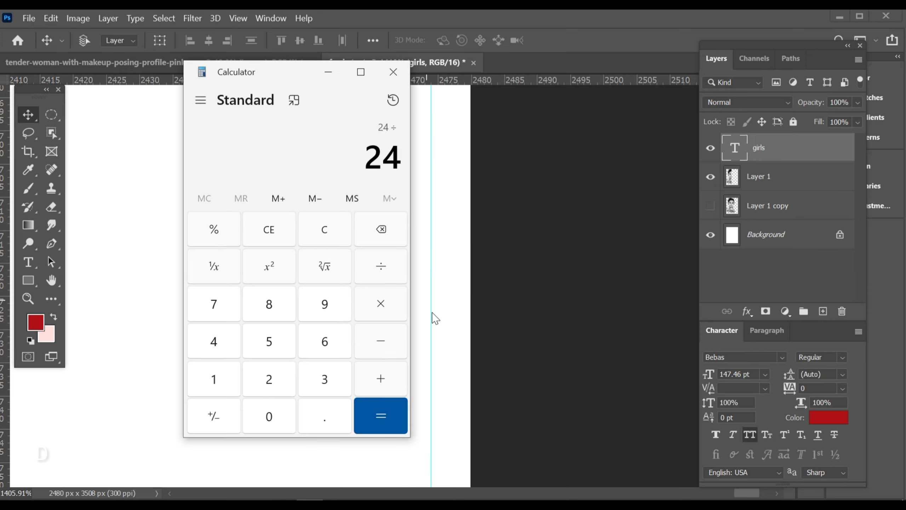
pyautogui.press('Escape')
pyautogui.write('2480')
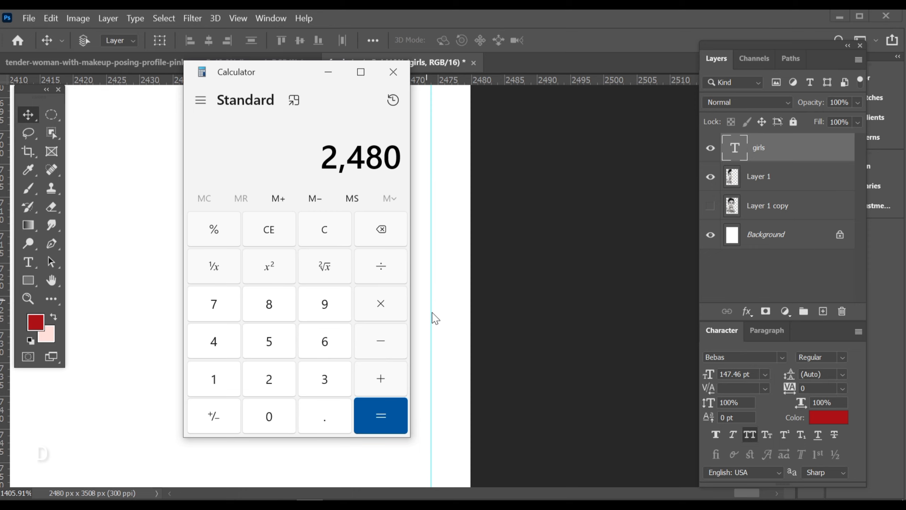
pyautogui.write('70')
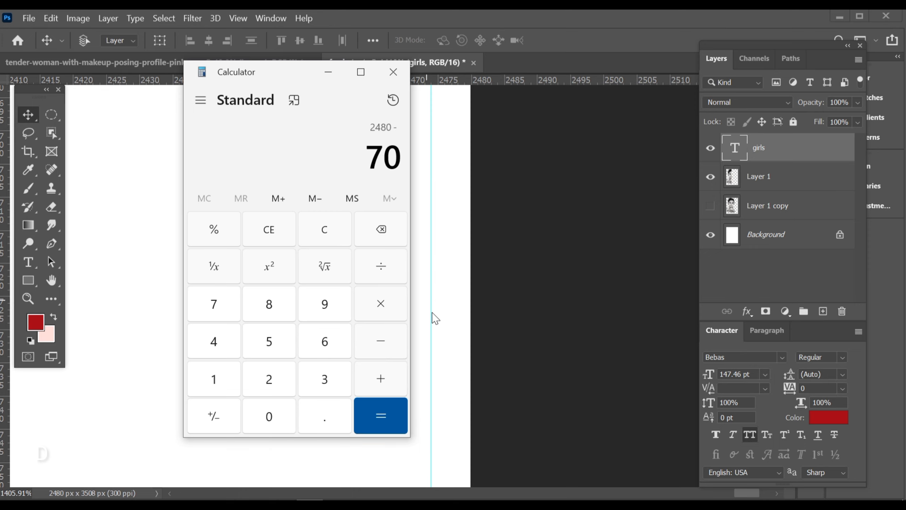
pyautogui.press('Return')
pyautogui.hotkey('alt', 'Tab')
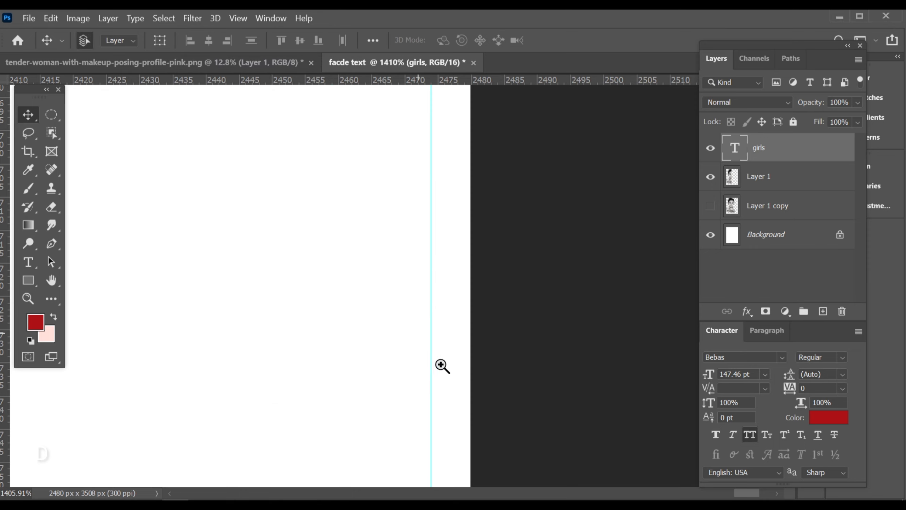
# Move the vertical guide to 2410 px, hide the rulers and fit the whole page in view
pyautogui.click(442, 366)
pyautogui.moveTo(434, 334); pyautogui.dragTo(343, 317)
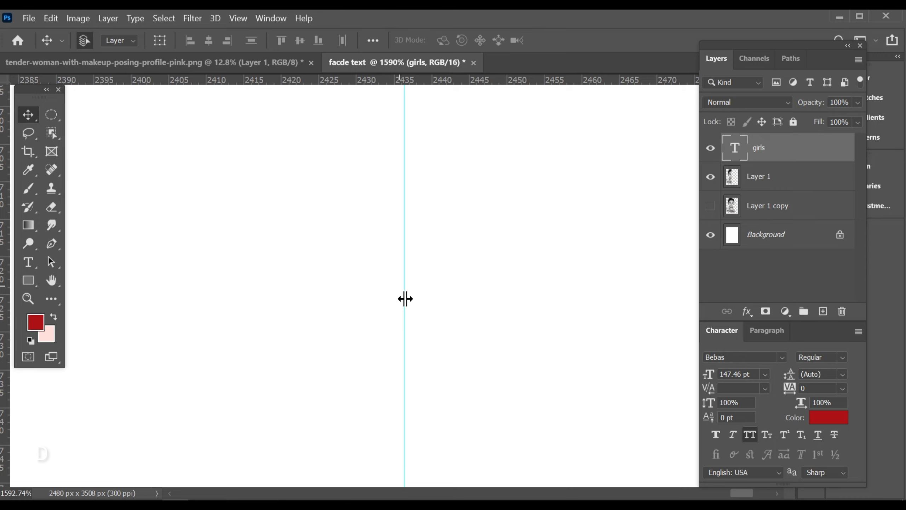
pyautogui.doubleClick(379, 298)
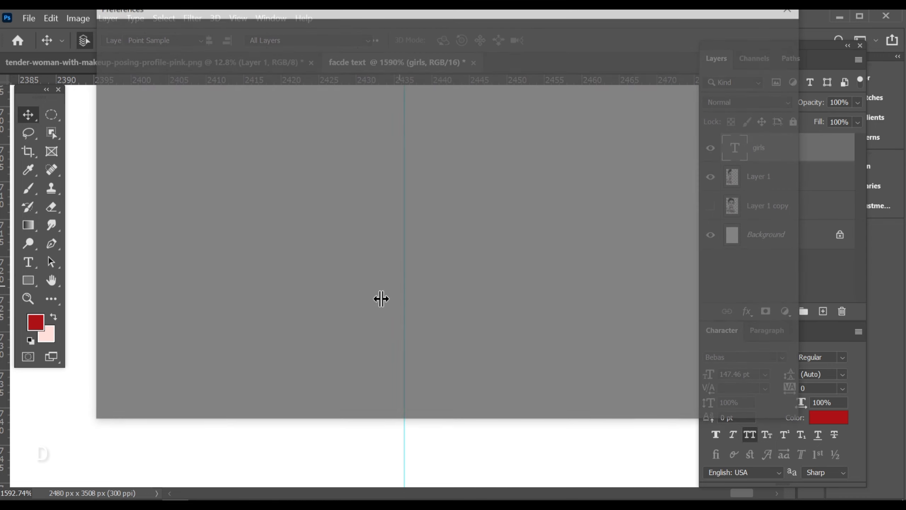
pyautogui.press('Escape')
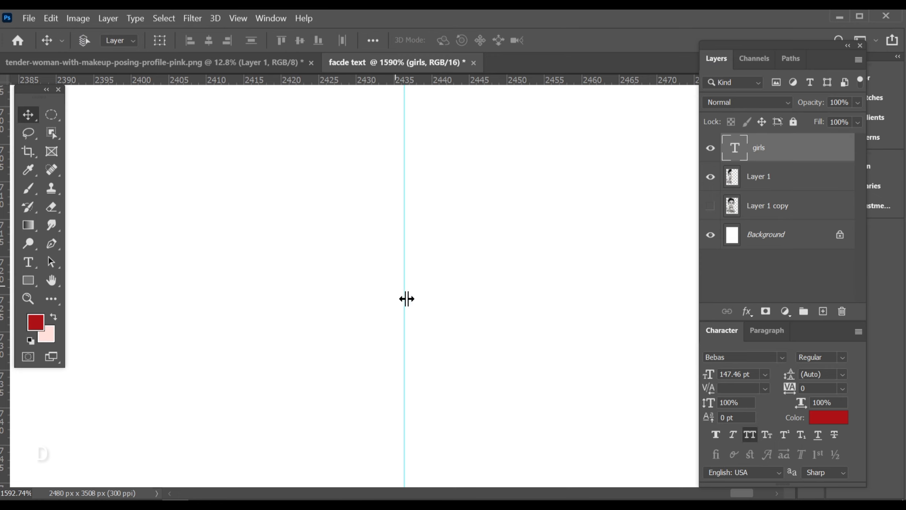
pyautogui.moveTo(395, 299); pyautogui.dragTo(253, 319)
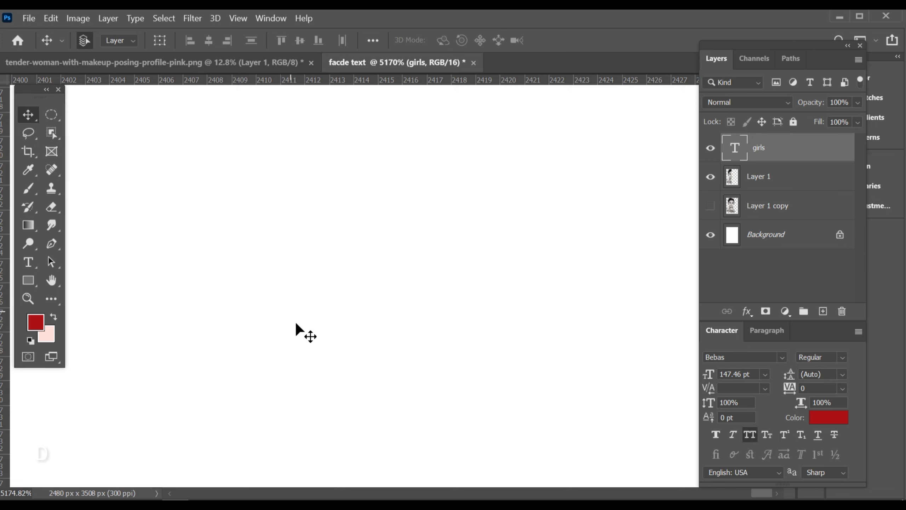
pyautogui.hotkey('ctrl', '0')
pyautogui.hotkey('ctrl', 'r')
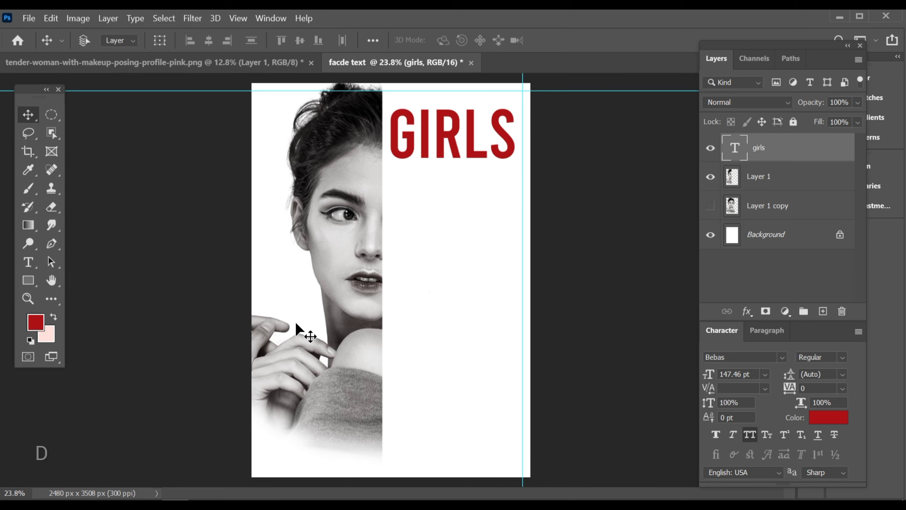
pyautogui.hotkey('ctrl', '0')
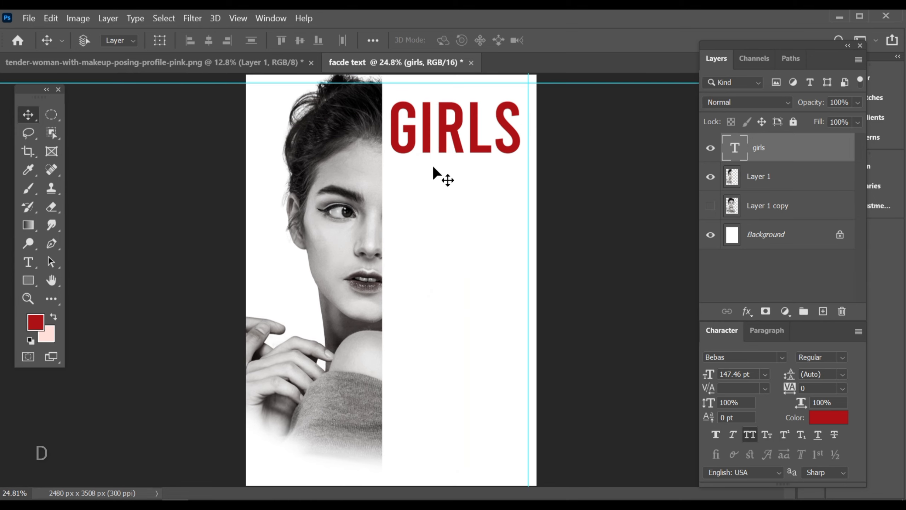
# Duplicate the GIRLS text directly below the original and change the copy's wording to "natural"
pyautogui.keyDown('alt'); pyautogui.scroll(1, 460, 165); pyautogui.keyUp('alt')
pyautogui.moveTo(471, 138); pyautogui.dragTo(459, 211)
pyautogui.press('t')
pyautogui.doubleClick(459, 207)
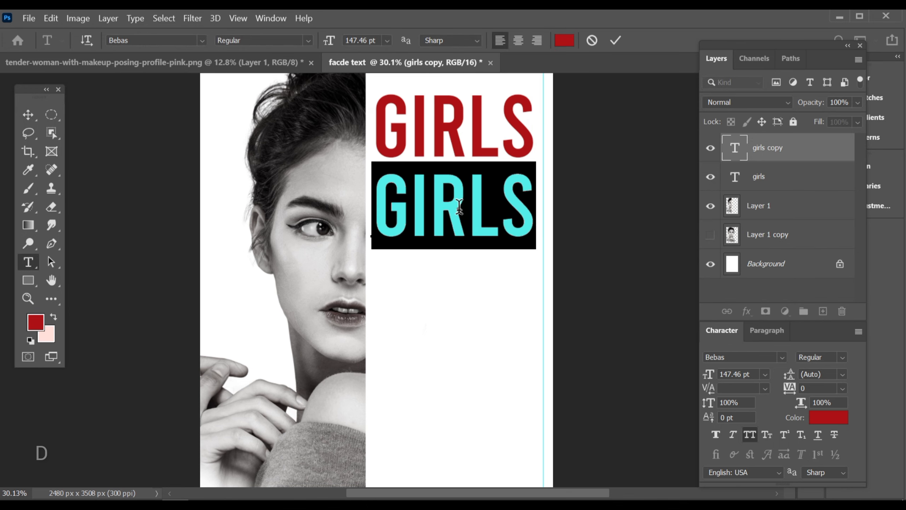
pyautogui.write('NAR')
pyautogui.press('BackSpace')
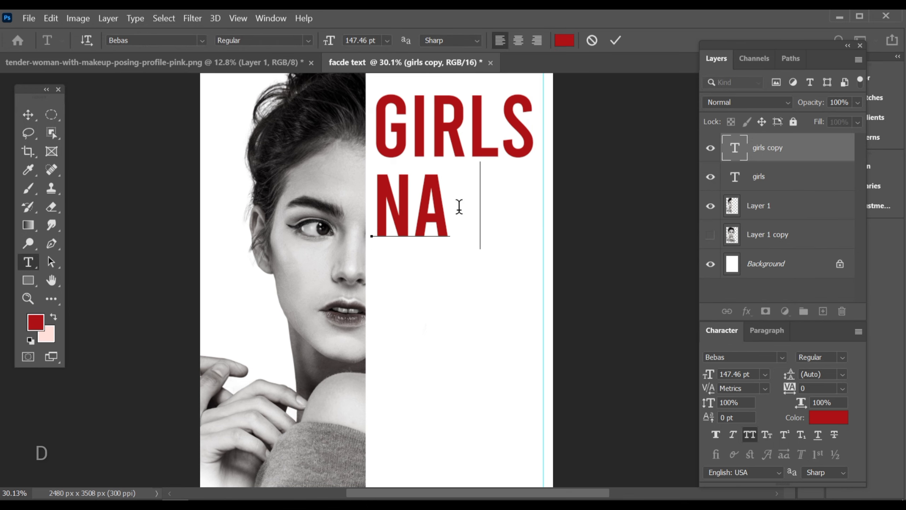
pyautogui.write('TUR')
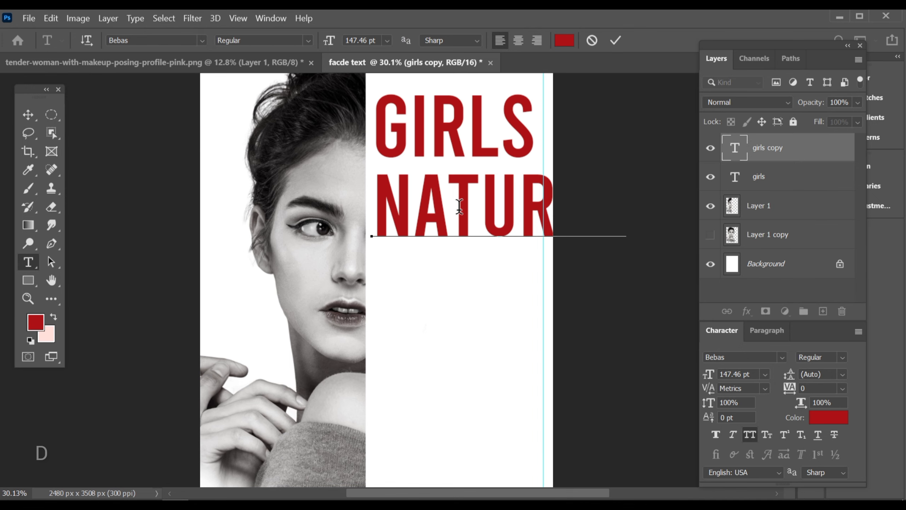
pyautogui.click(616, 41)
pyautogui.press('v')
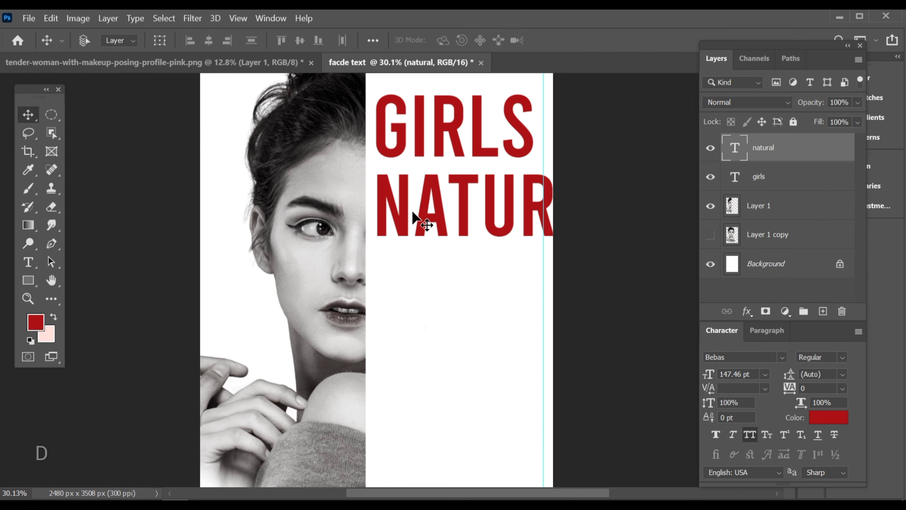
# Scale the GIRLS text down to about 97 pt and shift it left beside the face's cut edge
pyautogui.hscroll(5, 419, 225)
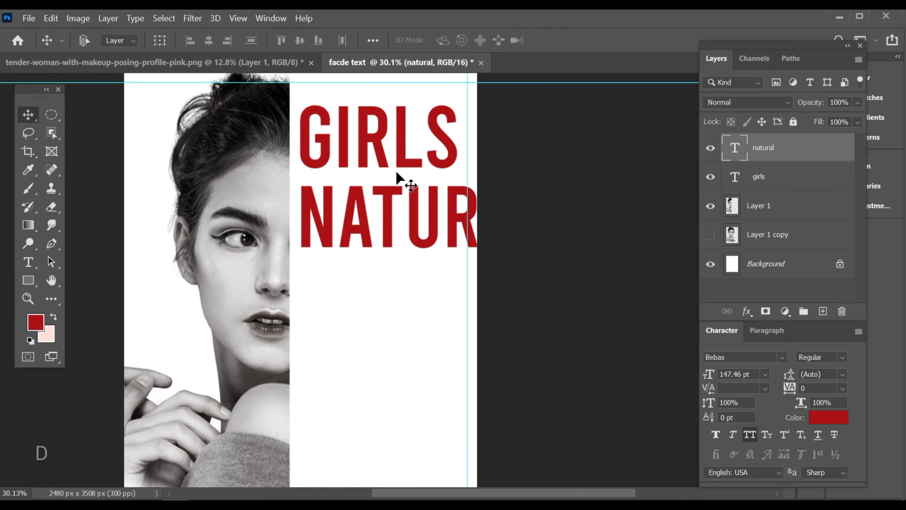
pyautogui.keyDown('ctrl'); pyautogui.click(414, 151); pyautogui.keyUp('ctrl')
pyautogui.hotkey('ctrl', 't')
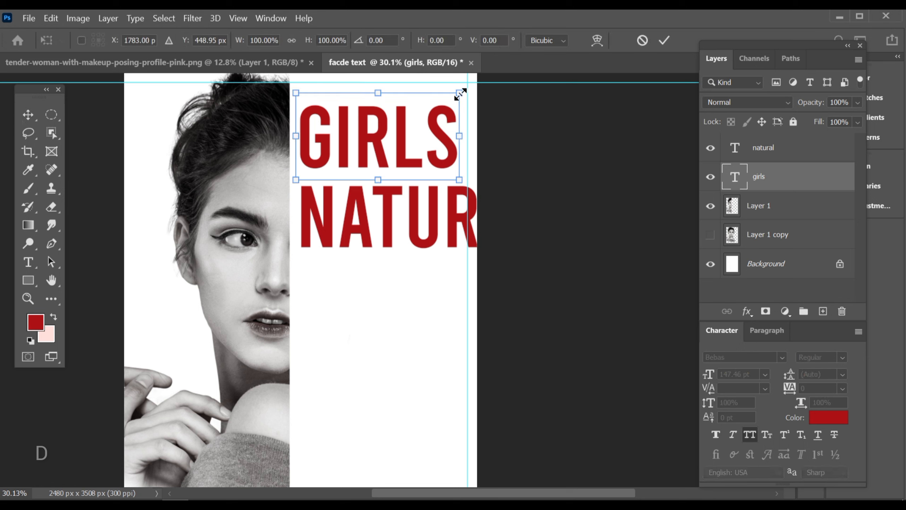
pyautogui.moveTo(462, 93); pyautogui.dragTo(432, 110)
pyautogui.click(665, 40)
pyautogui.moveTo(368, 150); pyautogui.dragTo(345, 150)
# Scale the NATURAL text down to about 56%, roughly 83 pt, so it fits inside the vertical guide
pyautogui.click(333, 220)
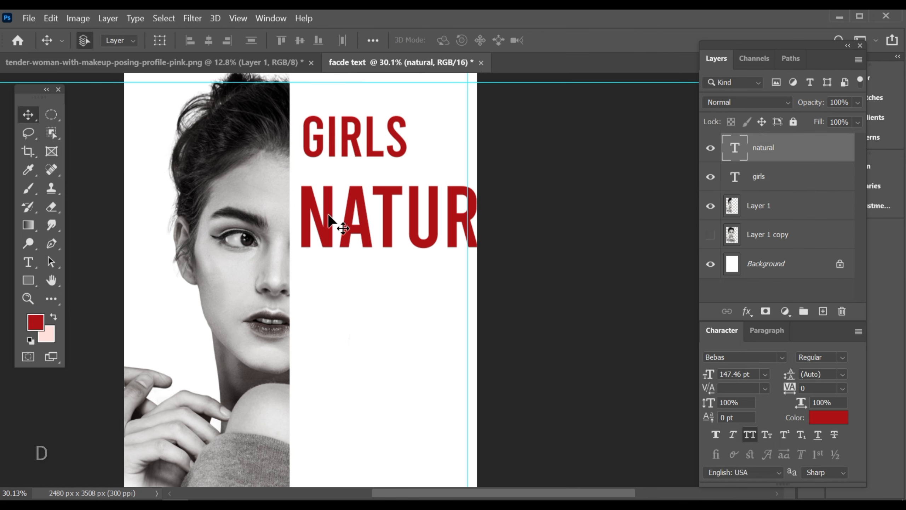
pyautogui.hotkey('ctrl', 't')
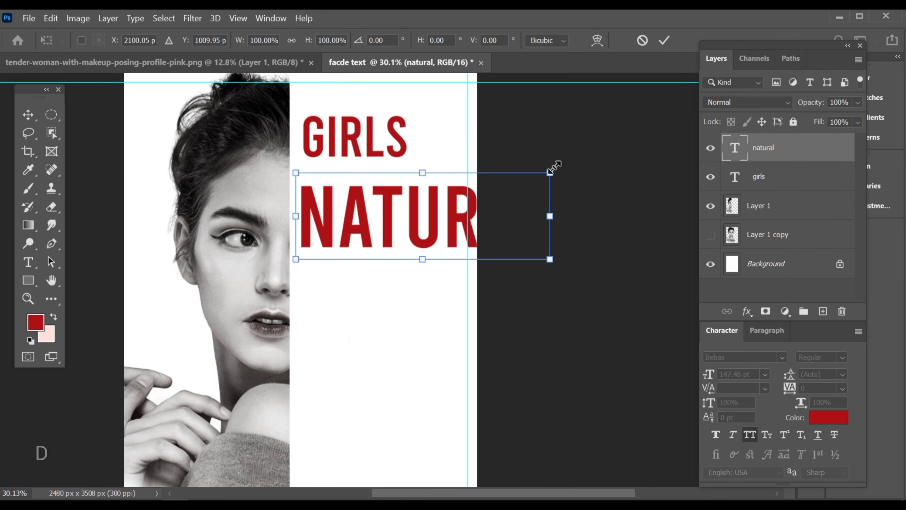
pyautogui.moveTo(550, 172); pyautogui.dragTo(411, 214)
pyautogui.click(665, 40)
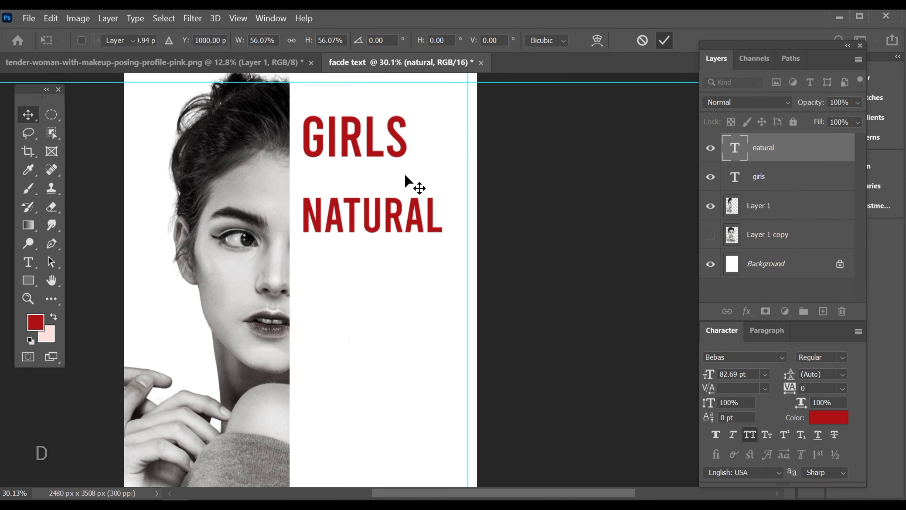
# Set the GIRLS text's font size to 96 pt
pyautogui.doubleClick(352, 139)
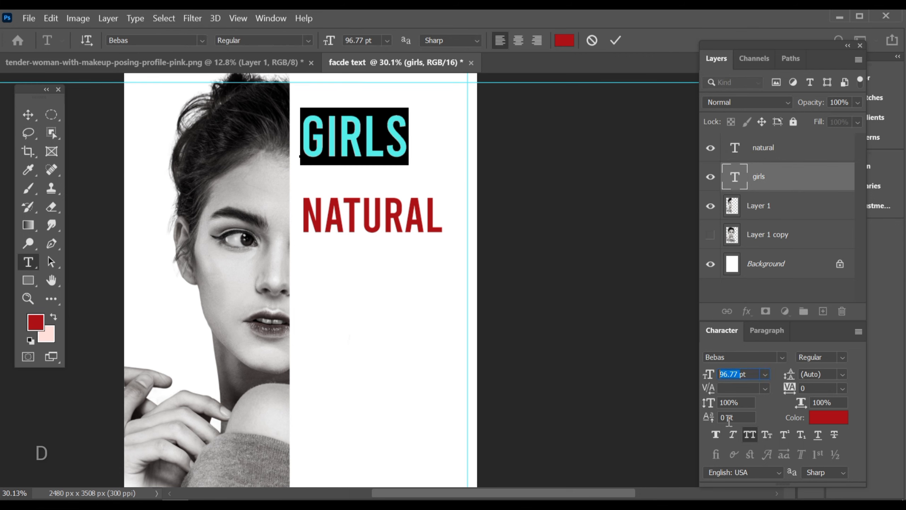
pyautogui.press('Return')
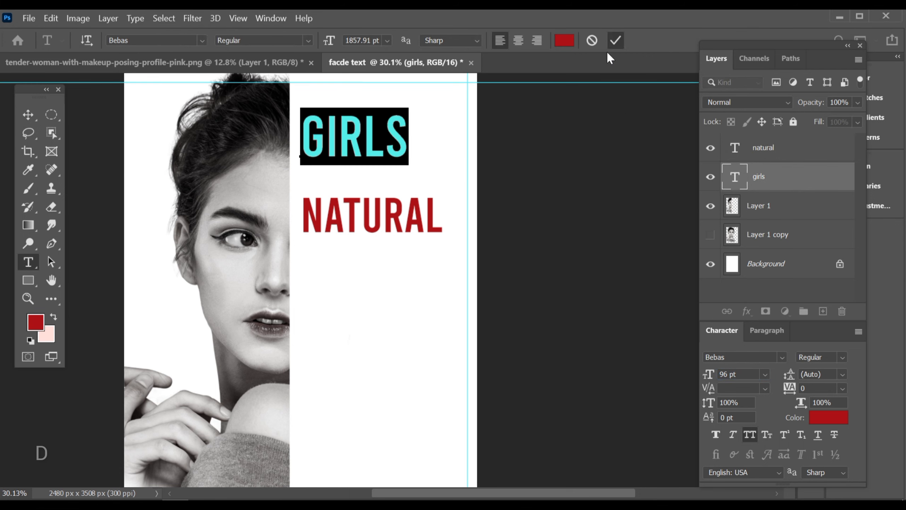
pyautogui.click(616, 40)
pyautogui.press('v')
# Set the NATURAL text's font size to 96 pt
pyautogui.doubleClick(436, 217)
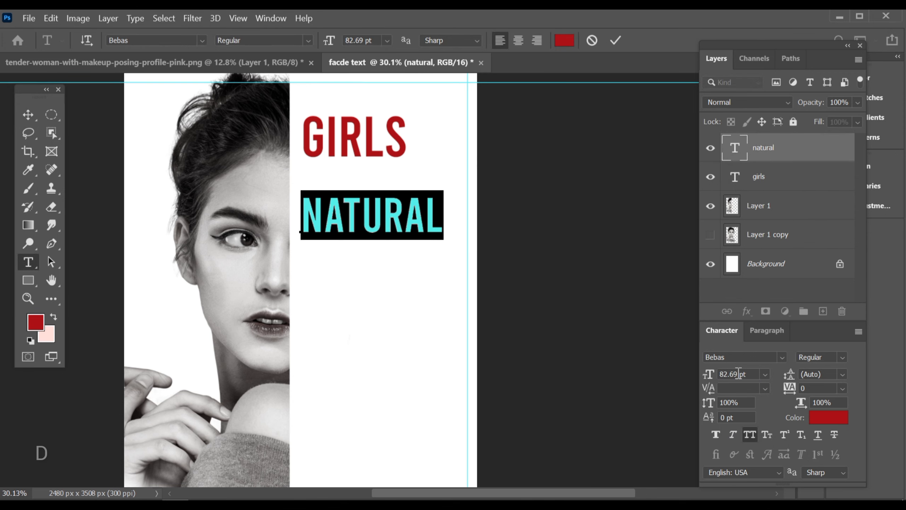
pyautogui.write('96')
pyautogui.click(617, 40)
pyautogui.press('v')
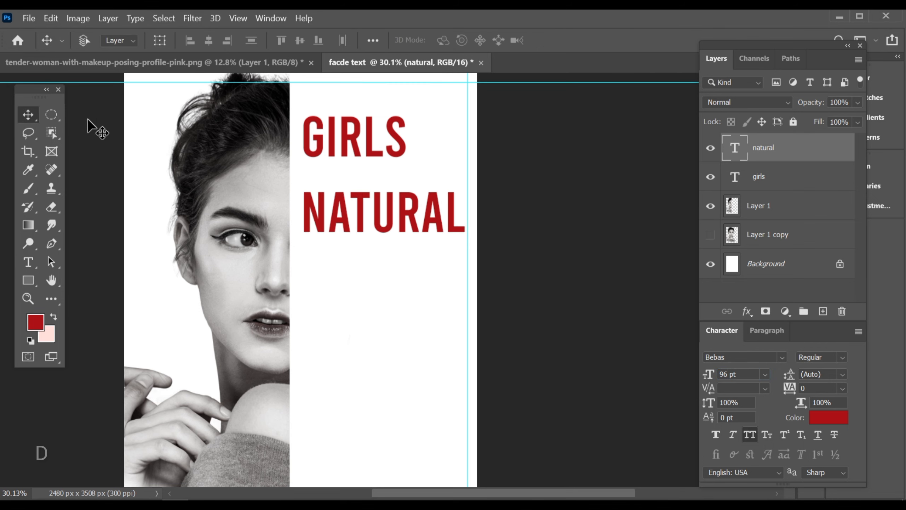
# Move the GIRLS text down so it sits closely above the NATURAL text
pyautogui.keyDown('ctrl'); pyautogui.moveTo(320, 184); pyautogui.dragTo(360, 267); pyautogui.keyUp('ctrl')
pyautogui.moveTo(360, 267); pyautogui.dragTo(333, 334)
pyautogui.moveTo(289, 297); pyautogui.dragTo(291, 297)
pyautogui.keyDown('ctrl'); pyautogui.click(277, 178); pyautogui.keyUp('ctrl')
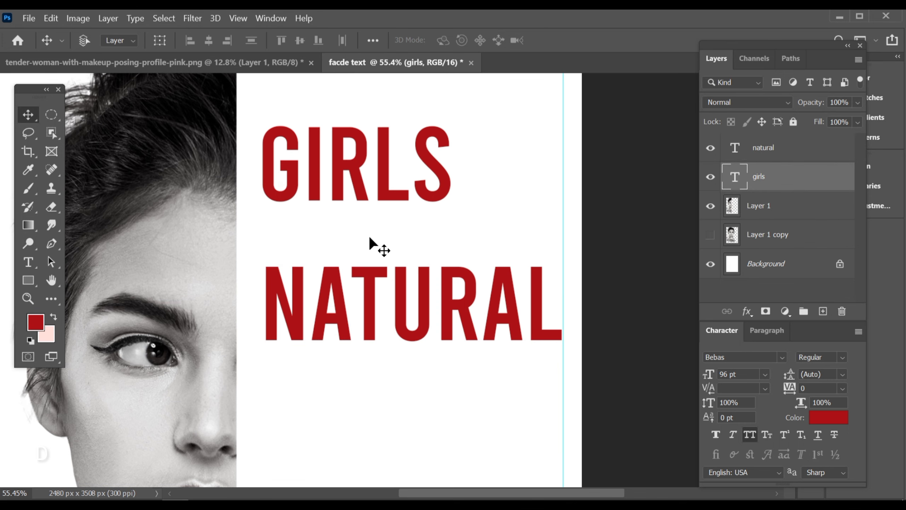
pyautogui.keyDown('ctrl'); pyautogui.keyDown('alt'); pyautogui.click(403, 265); pyautogui.keyUp('alt'); pyautogui.keyUp('ctrl')
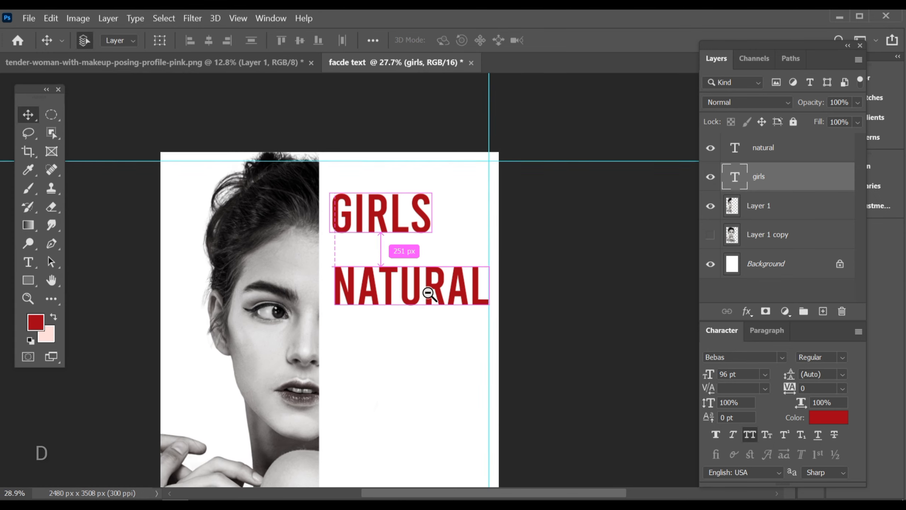
pyautogui.moveTo(428, 293); pyautogui.dragTo(460, 295)
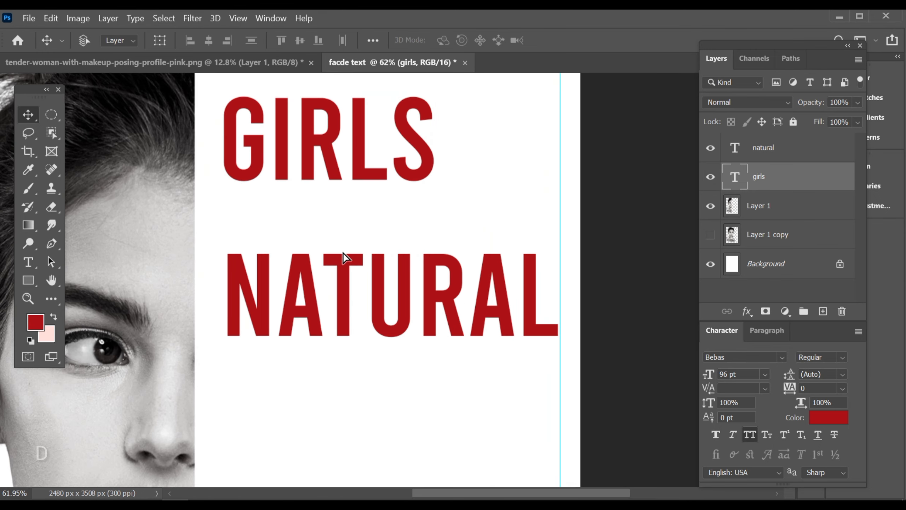
pyautogui.moveTo(343, 253)
pyautogui.mouseDown()
pyautogui.moveTo(343, 244)
pyautogui.moveTo(344, 261)
pyautogui.mouseUp()
pyautogui.moveTo(395, 245); pyautogui.dragTo(379, 236)
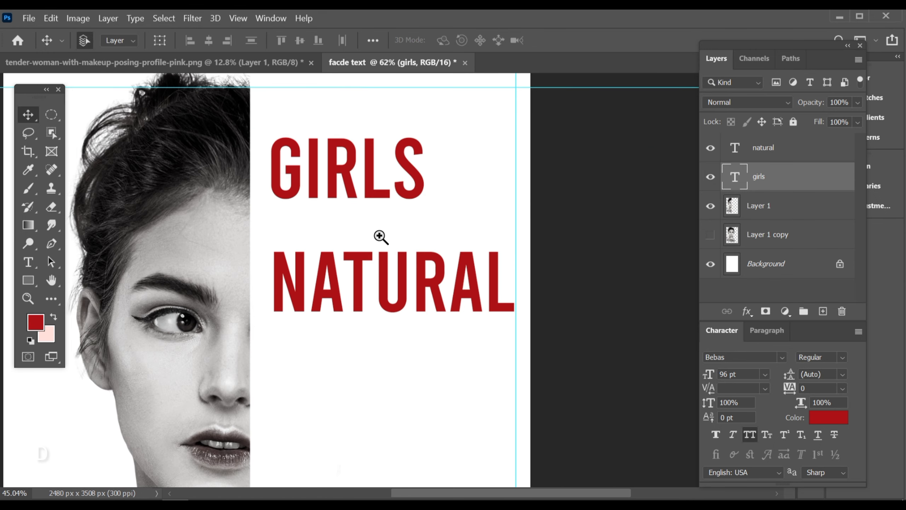
pyautogui.moveTo(358, 191); pyautogui.dragTo(358, 197)
pyautogui.moveTo(325, 259); pyautogui.dragTo(330, 246)
pyautogui.moveTo(315, 201); pyautogui.dragTo(331, 248)
pyautogui.moveTo(262, 218); pyautogui.dragTo(270, 229)
# Align the GIRLS and NATURAL texts by their left edges
pyautogui.keyDown('ctrl'); pyautogui.click(262, 191); pyautogui.keyUp('ctrl')
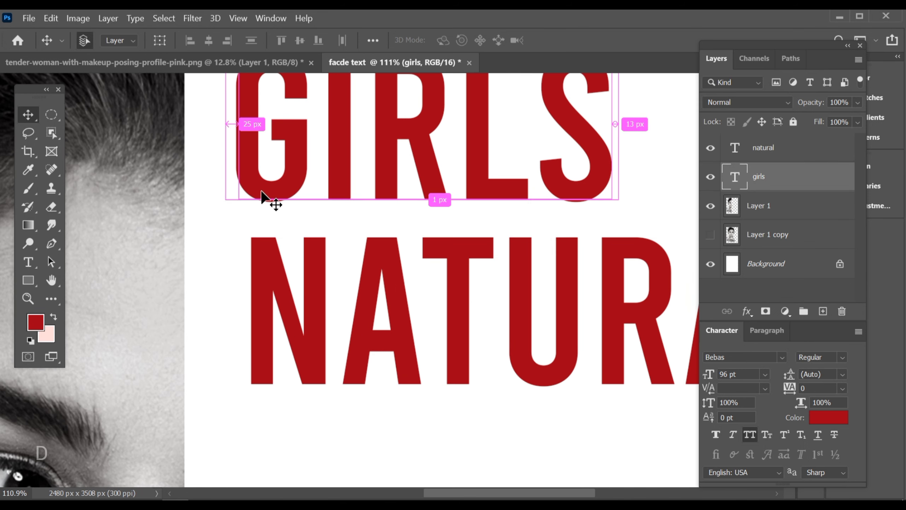
pyautogui.keyDown('shift'); pyautogui.click(257, 255); pyautogui.keyUp('shift')
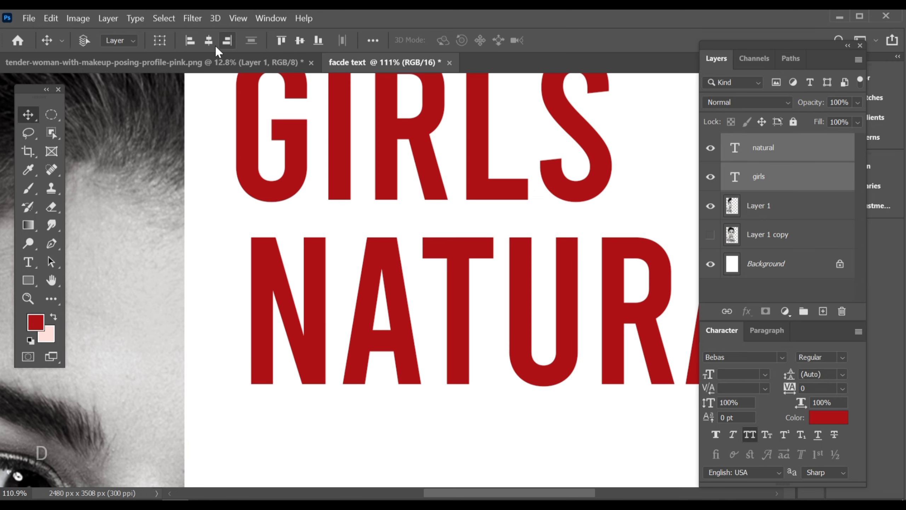
pyautogui.click(189, 41)
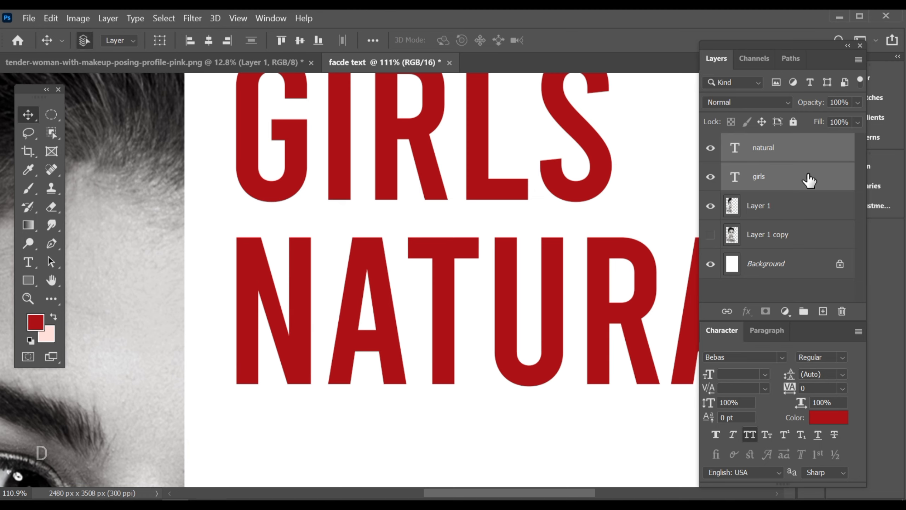
# Nudge the NATURAL text slightly down to widen the gap beneath GIRLS
pyautogui.keyDown('ctrl'); pyautogui.click(471, 254); pyautogui.keyUp('ctrl')
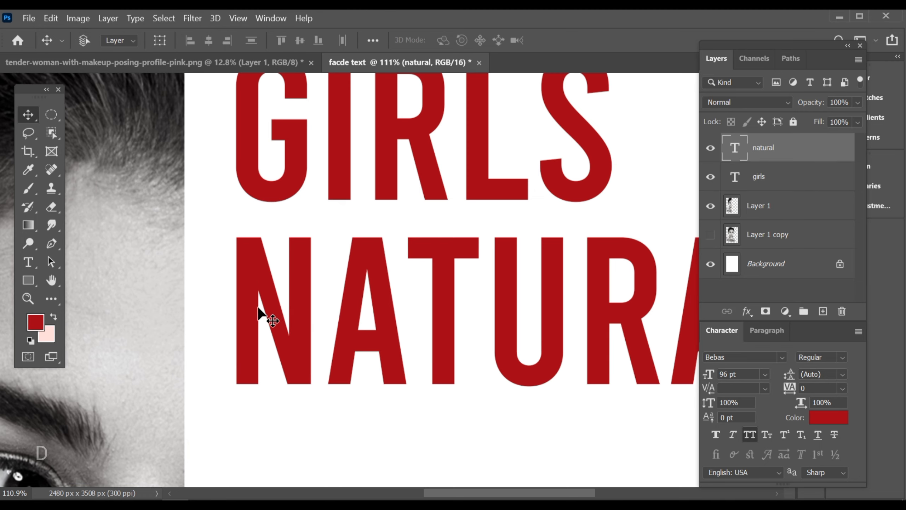
pyautogui.moveTo(548, 269); pyautogui.dragTo(347, 255)
pyautogui.moveTo(445, 273); pyautogui.dragTo(374, 261)
pyautogui.moveTo(302, 256); pyautogui.dragTo(358, 313)
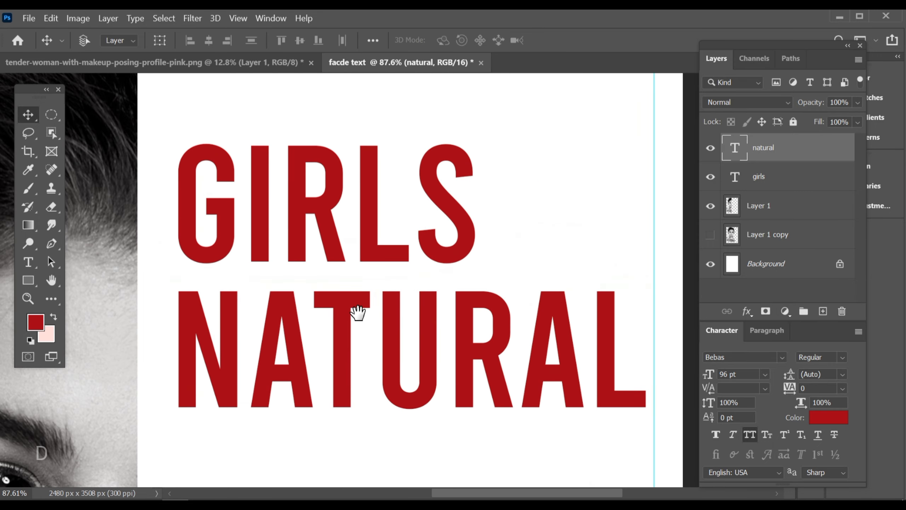
pyautogui.scroll(3, 278, 301)
pyautogui.moveTo(293, 320)
pyautogui.mouseDown()
pyautogui.moveTo(293, 277)
pyautogui.moveTo(289, 314)
pyautogui.mouseUp()
pyautogui.hotkey('ctrl', '0')
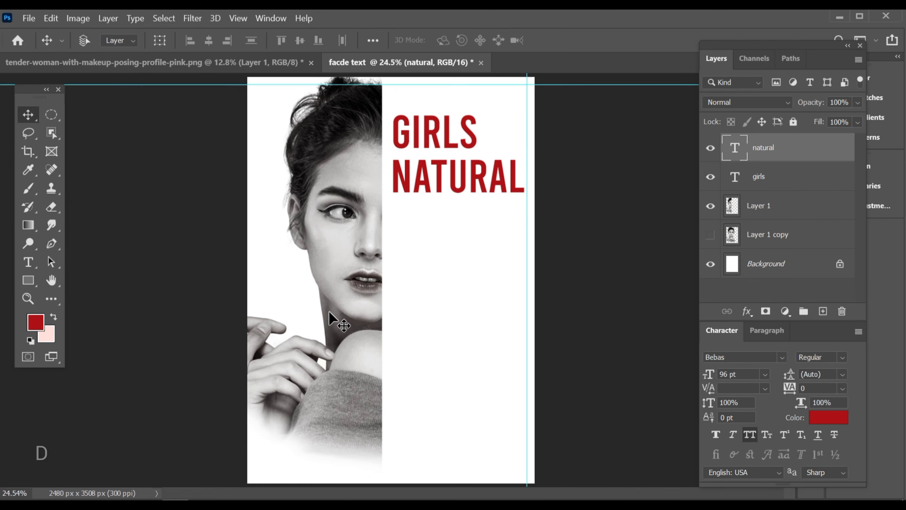
# Duplicate the NATURAL text directly below the original and change the copy's wording to "model"
pyautogui.hotkey('ctrl', 'space')
pyautogui.click(465, 208)
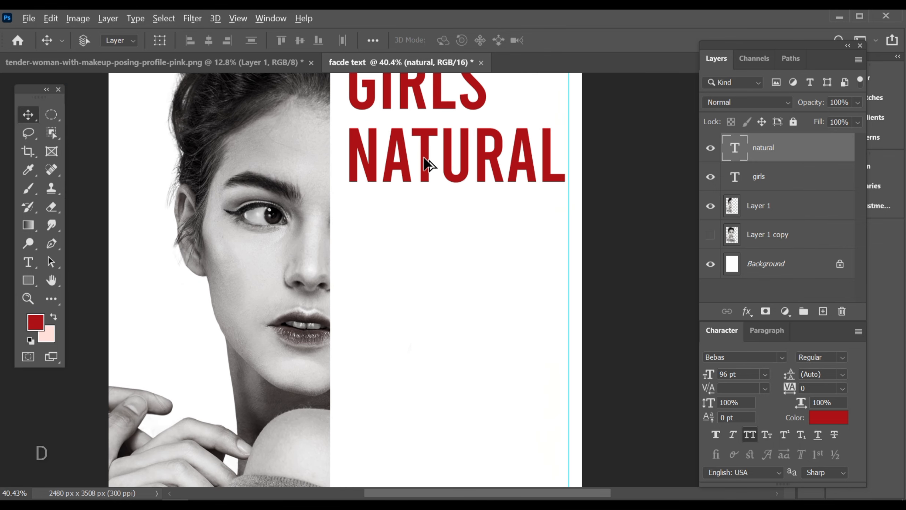
pyautogui.moveTo(426, 163); pyautogui.dragTo(459, 239)
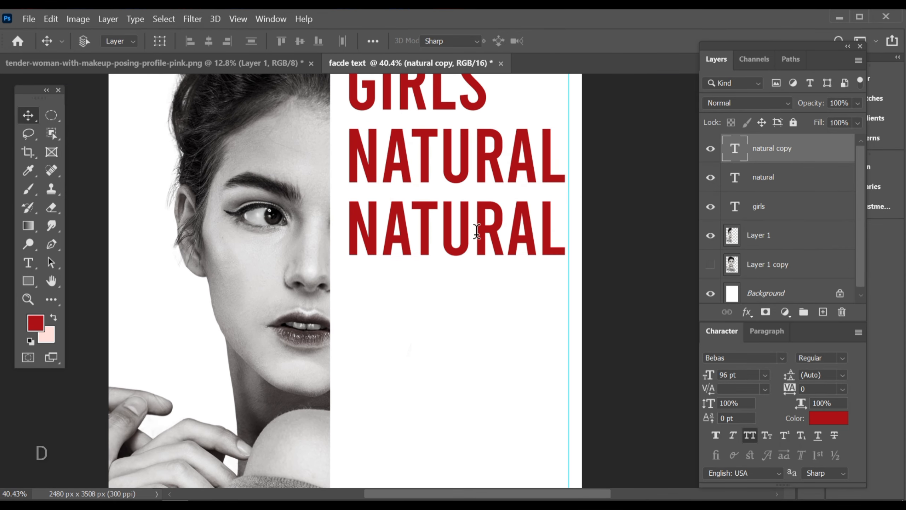
pyautogui.doubleClick(477, 231)
pyautogui.write('MODEL')
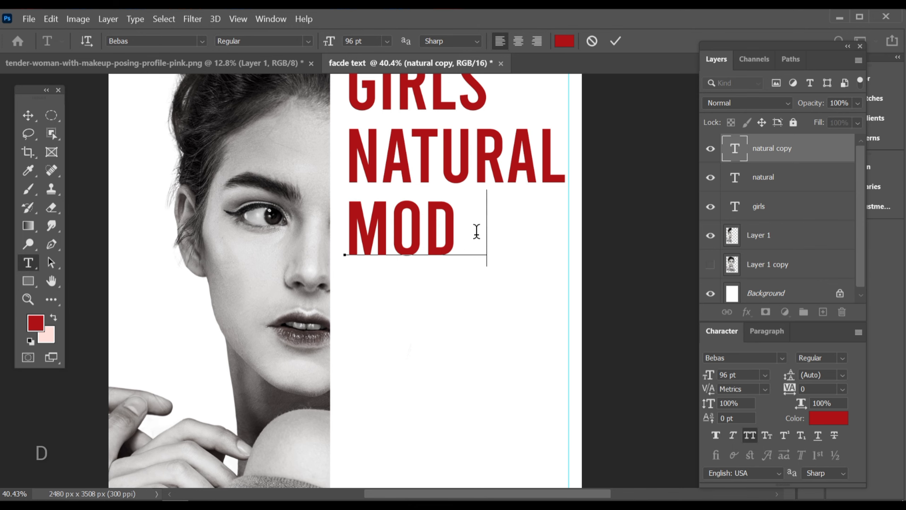
pyautogui.click(622, 40)
# Duplicate the MODEL text directly below the original and change the copy's wording to "contest"
pyautogui.moveTo(435, 243); pyautogui.dragTo(464, 316)
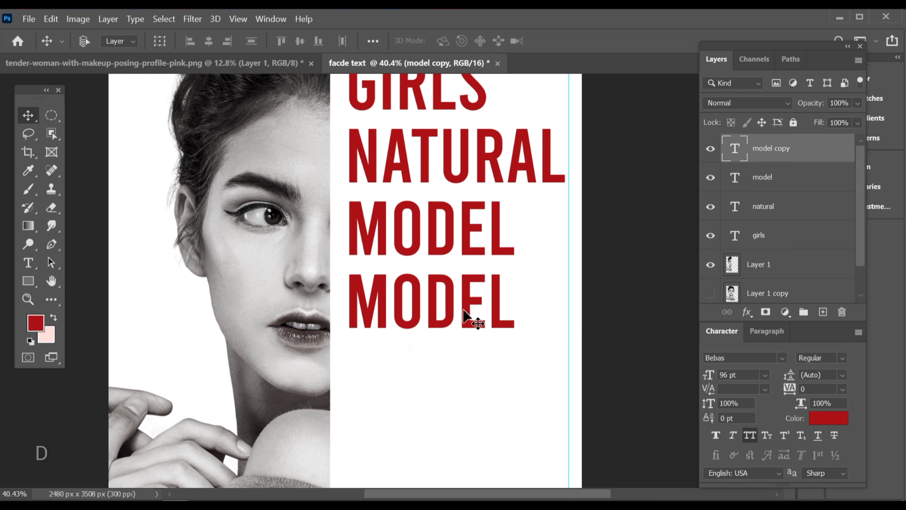
pyautogui.doubleClick(464, 316)
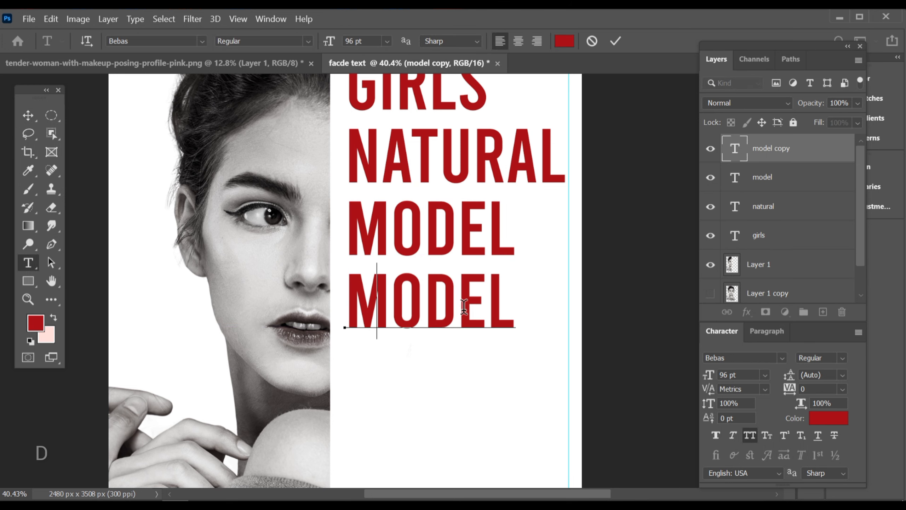
pyautogui.write('CONTEST')
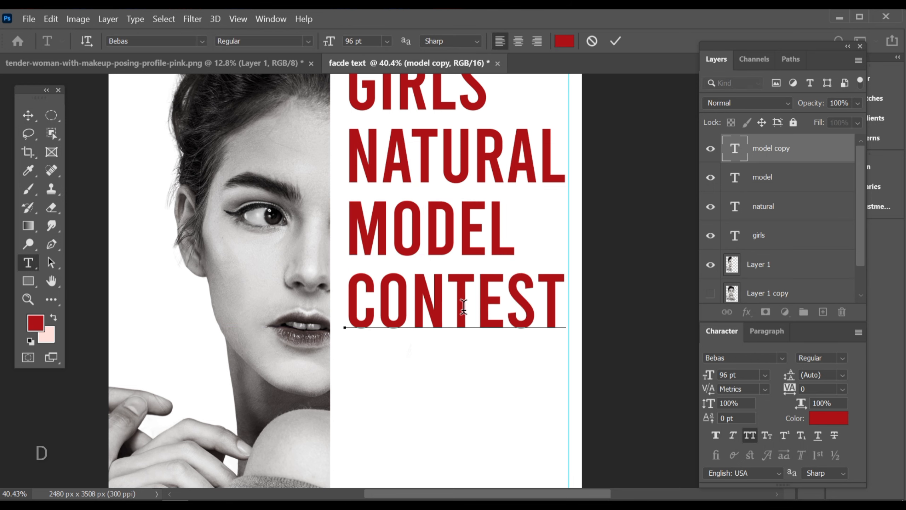
pyautogui.click(620, 38)
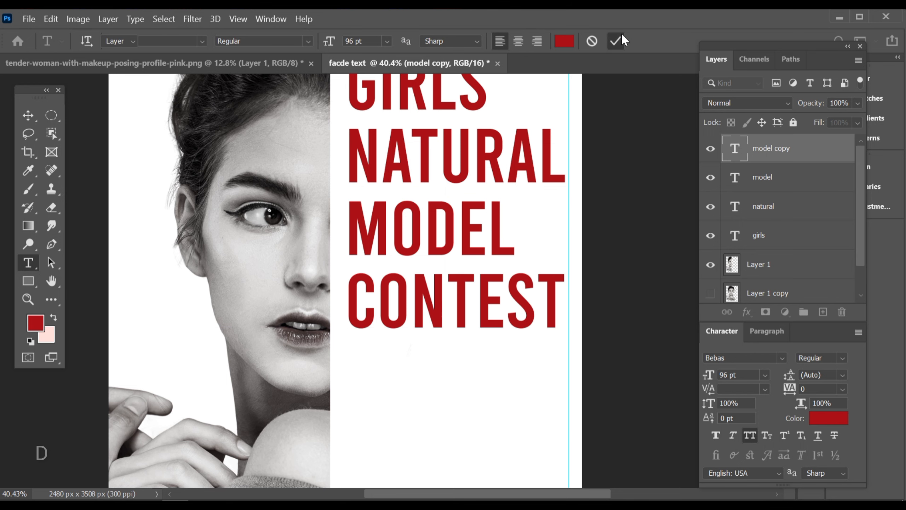
# Move the GIRLS, NATURAL, MODEL and CONTEST texts down together to leave more space under the upper margin guide
pyautogui.moveTo(493, 315); pyautogui.dragTo(468, 308)
pyautogui.keyDown('ctrl'); pyautogui.click(783, 239); pyautogui.keyUp('ctrl')
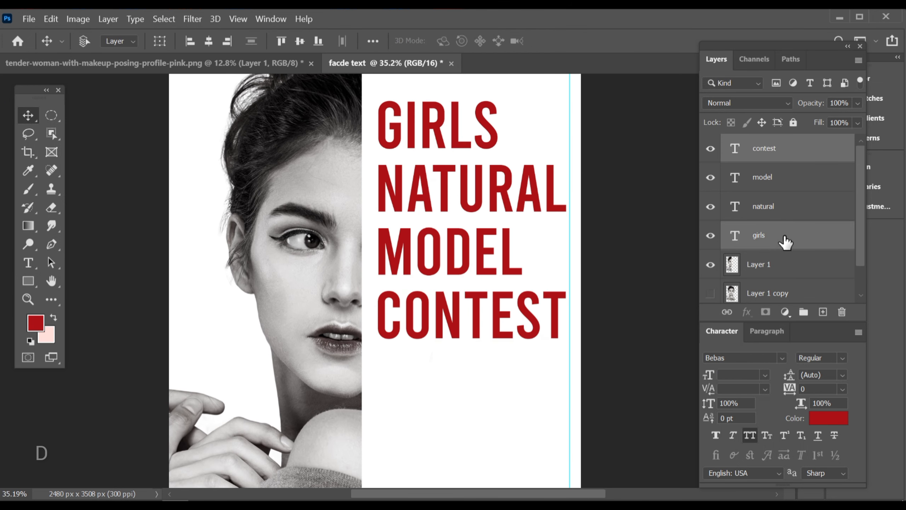
pyautogui.keyDown('ctrl'); pyautogui.click(782, 180); pyautogui.keyUp('ctrl')
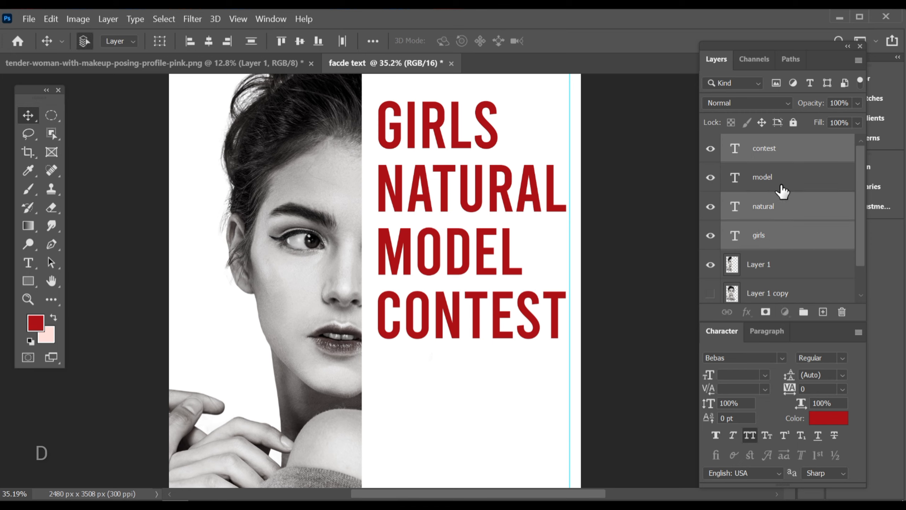
pyautogui.keyDown('ctrl'); pyautogui.click(788, 216); pyautogui.keyUp('ctrl')
pyautogui.hotkey('shift', 'Down')
pyautogui.hotkey('shift', 'Down')
pyautogui.hotkey('shift', 'Down')
pyautogui.hotkey('shift', 'Down')
pyautogui.hotkey('shift', 'Down')
pyautogui.hotkey('shift', 'Down')
pyautogui.hotkey('shift', 'Down')
pyautogui.hotkey('shift', 'Down')
pyautogui.hotkey('shift', 'Down')
pyautogui.hotkey('shift', 'Down')
pyautogui.hotkey('shift', 'Down')
pyautogui.hotkey('shift', 'Down')
pyautogui.hotkey('shift', 'Down')
pyautogui.hotkey('shift', 'Down')
pyautogui.hotkey('shift', 'Down')
pyautogui.hotkey('shift', 'Down')
pyautogui.hotkey('shift', 'Down')
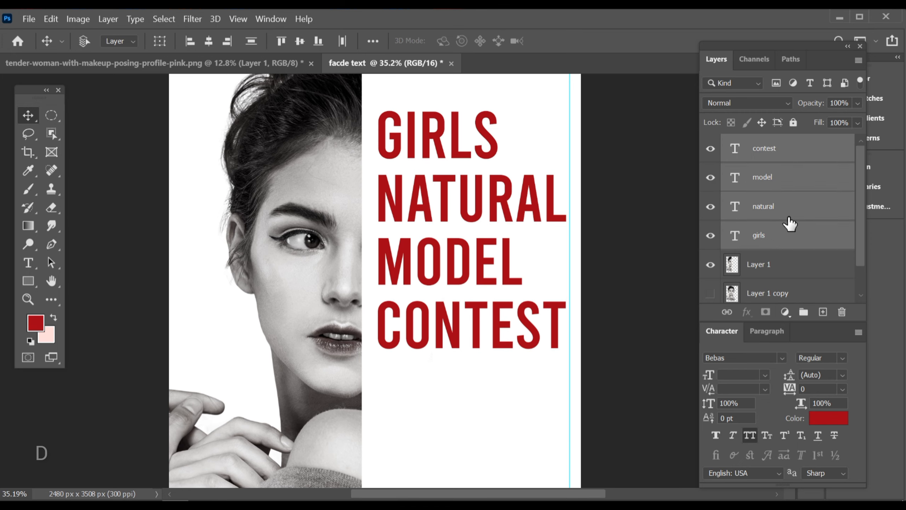
pyautogui.hotkey('shift', 'Down')
pyautogui.hotkey('shift', 'Down')
pyautogui.hotkey('shift', 'Down')
pyautogui.hotkey('shift', 'Down')
pyautogui.hotkey('shift', 'Down')
pyautogui.hotkey('shift', 'Down')
pyautogui.hotkey('shift', 'Down')
pyautogui.hotkey('shift', 'Down')
pyautogui.hotkey('shift', 'Down')
pyautogui.hotkey('shift', 'Down')
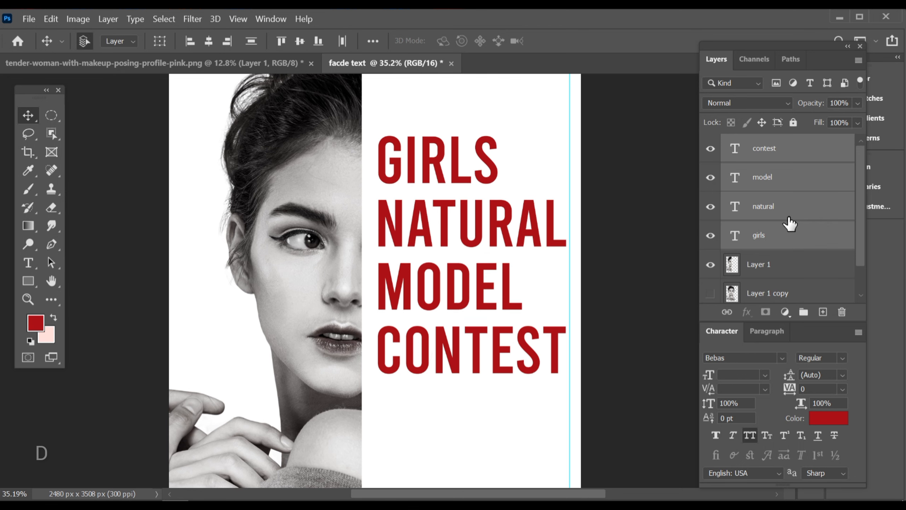
pyautogui.hotkey('ctrl', '0')
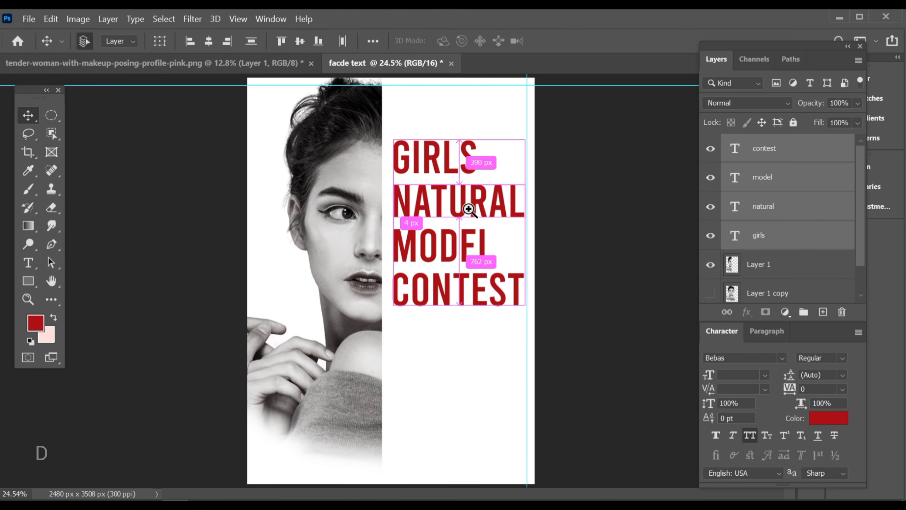
pyautogui.moveTo(470, 208); pyautogui.dragTo(469, 229)
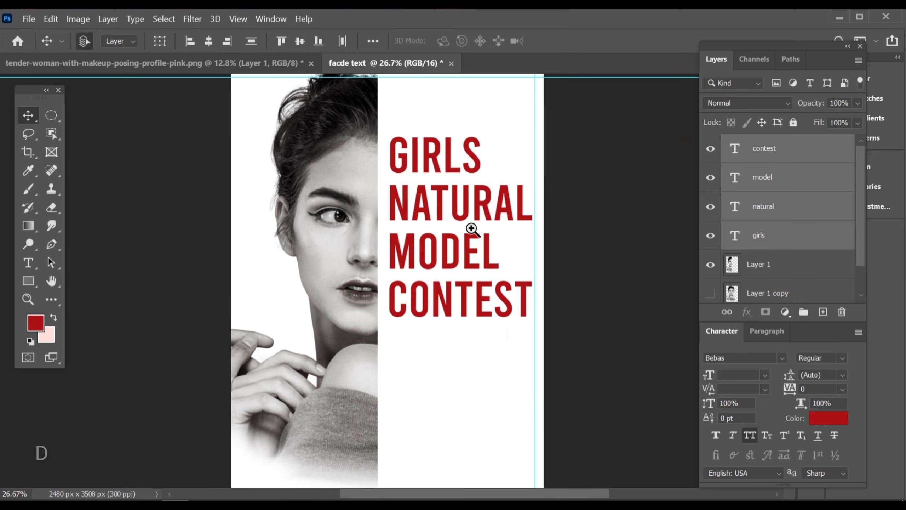
# Pick a brighter red as the foreground colour and fill the CONTEST, MODEL, NATURAL and GIRLS texts with it
pyautogui.click(36, 323)
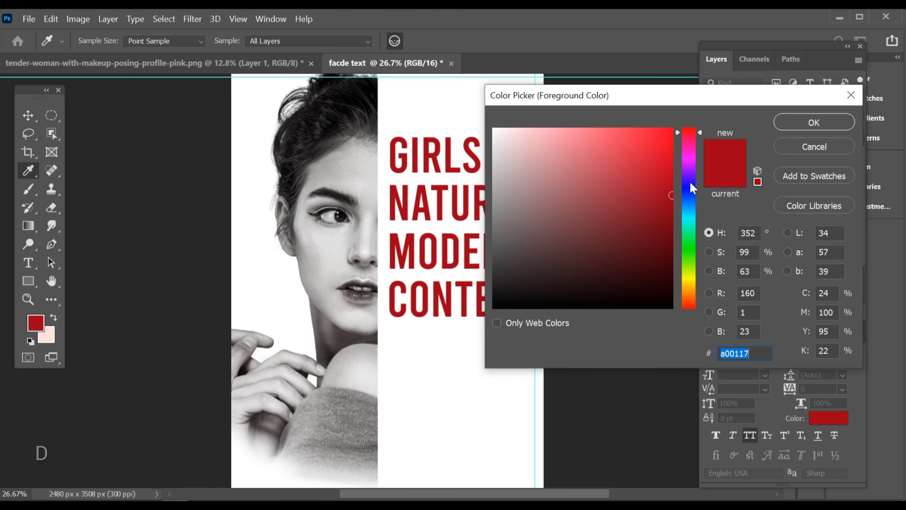
pyautogui.moveTo(691, 184)
pyautogui.mouseDown()
pyautogui.moveTo(688, 140)
pyautogui.moveTo(673, 130)
pyautogui.mouseUp()
pyautogui.click(791, 125)
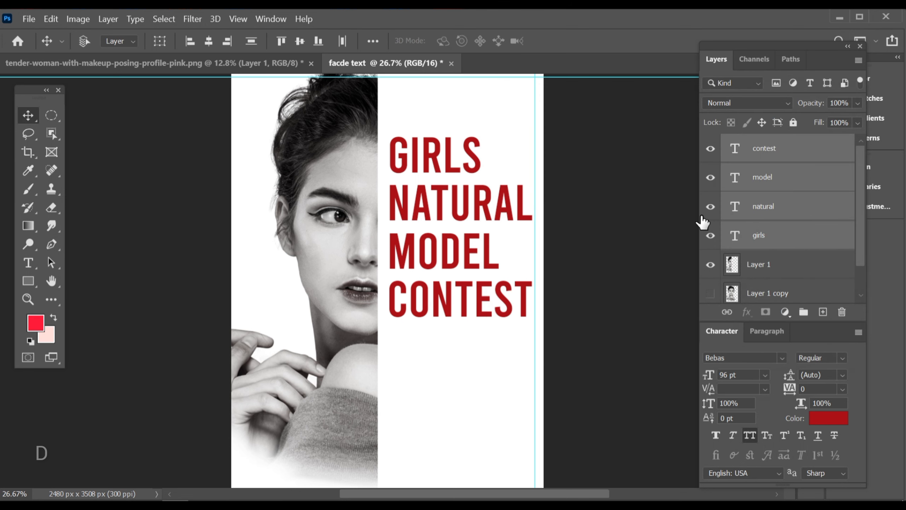
pyautogui.hotkey('alt', '.')
pyautogui.hotkey('alt', 'BackSpace')
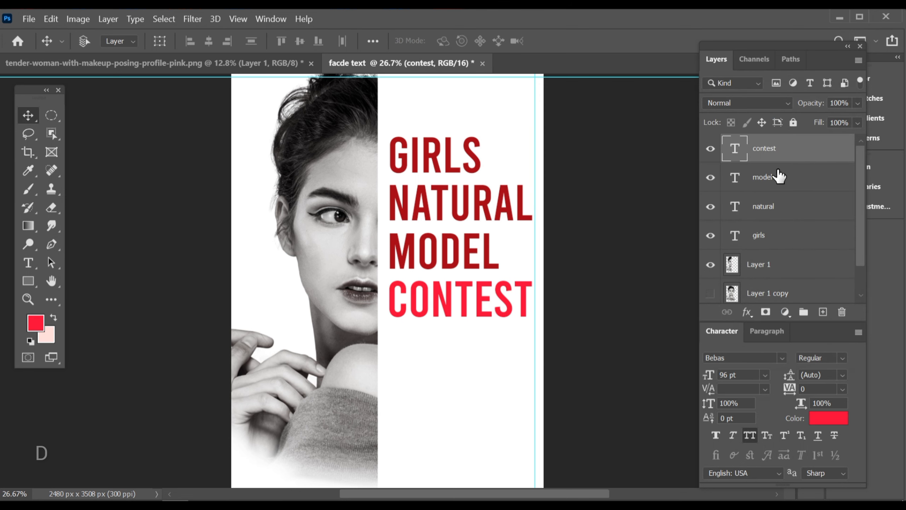
pyautogui.click(778, 177)
pyautogui.hotkey('alt', 'BackSpace')
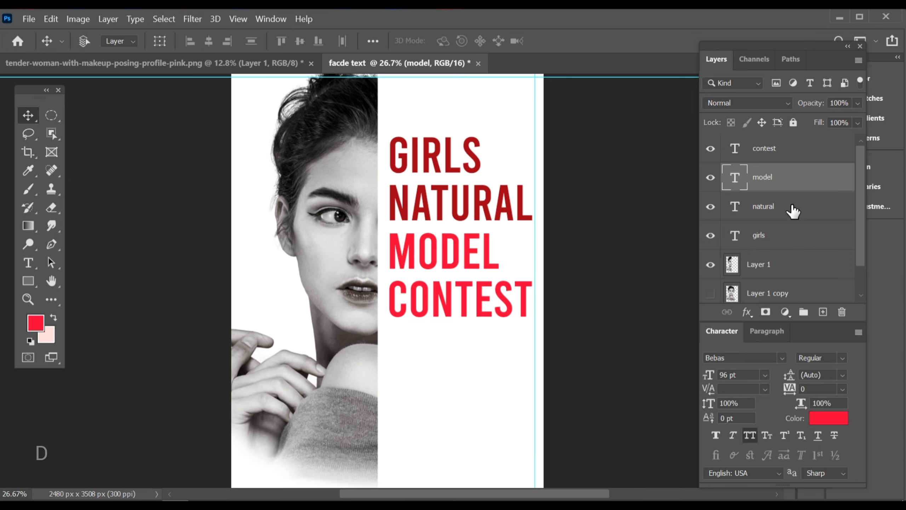
pyautogui.click(793, 211)
pyautogui.hotkey('alt', 'BackSpace')
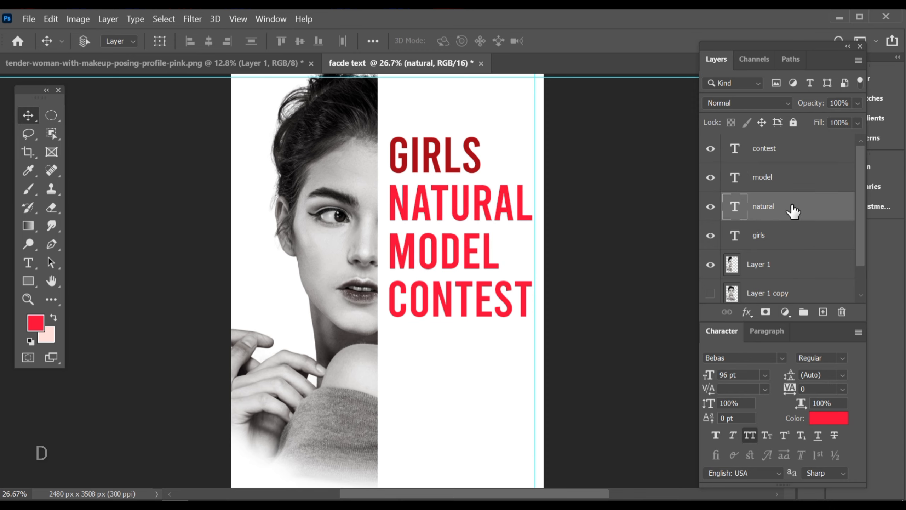
pyautogui.click(793, 248)
pyautogui.hotkey('alt', 'BackSpace')
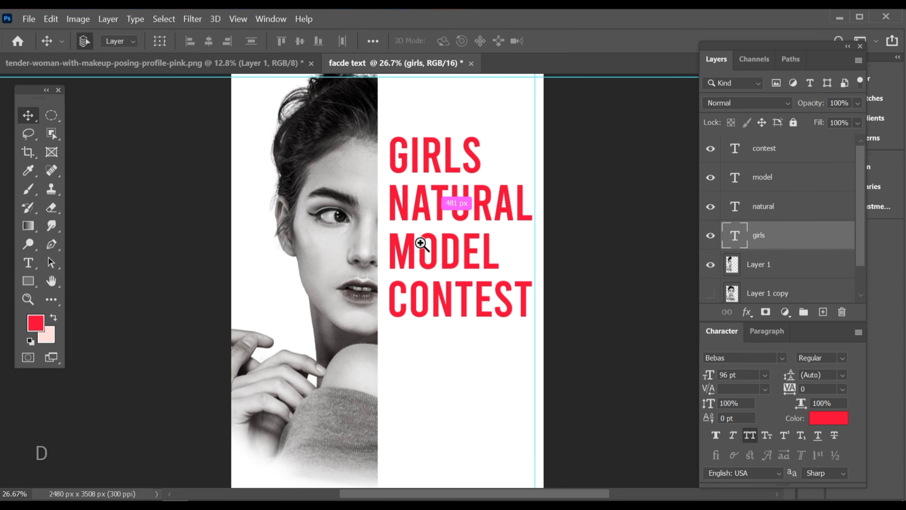
pyautogui.moveTo(420, 244); pyautogui.dragTo(448, 288)
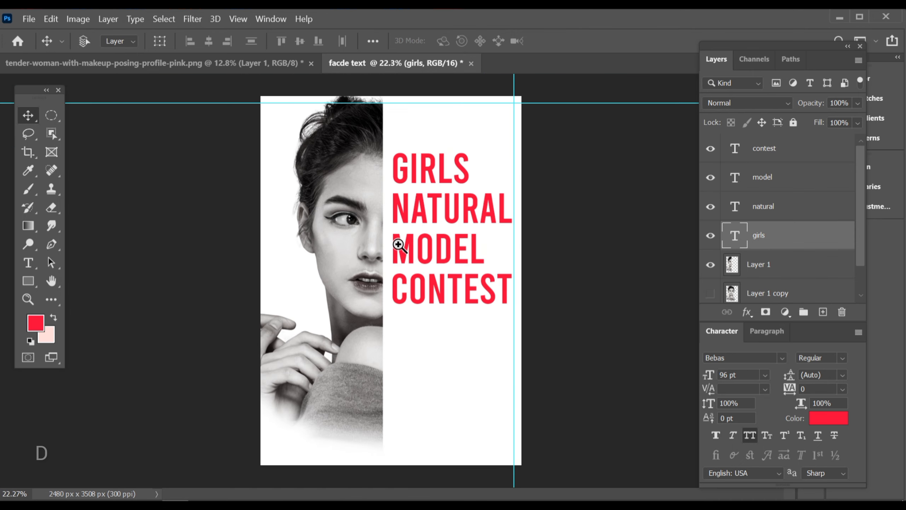
pyautogui.moveTo(392, 255); pyautogui.dragTo(394, 257)
pyautogui.moveTo(457, 268); pyautogui.dragTo(439, 253)
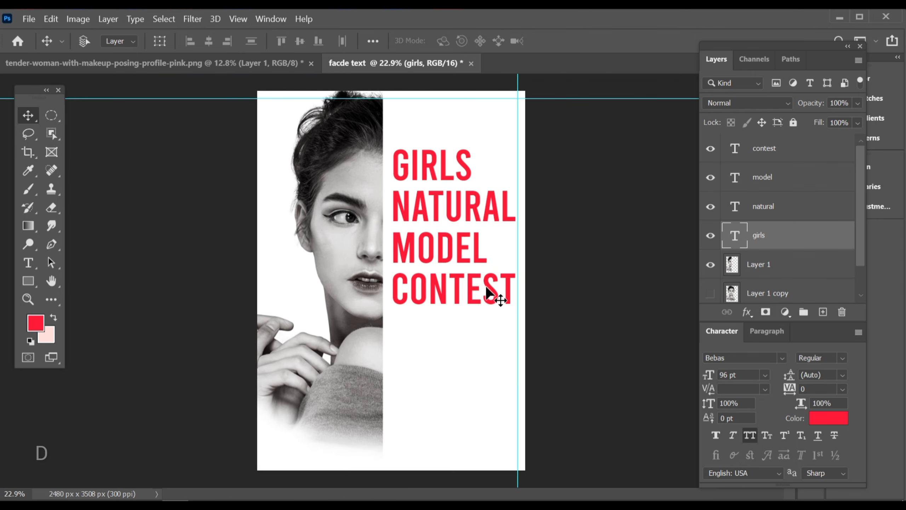
pyautogui.moveTo(482, 304); pyautogui.dragTo(490, 313)
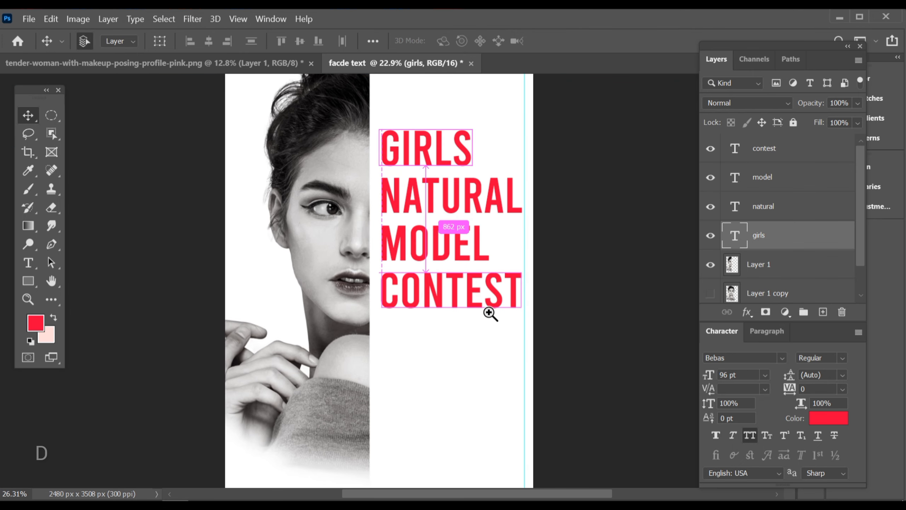
pyautogui.moveTo(451, 212); pyautogui.dragTo(468, 267)
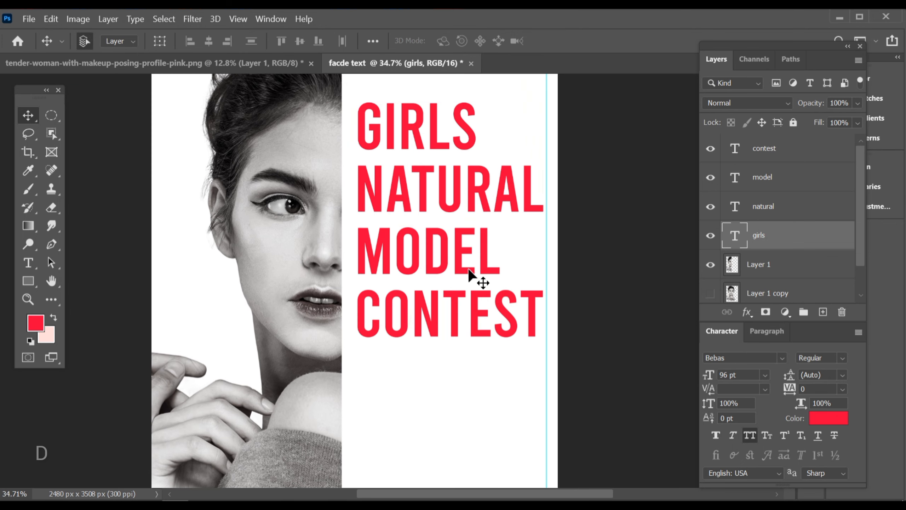
# Move the NATURAL, MODEL and CONTEST texts down so the four stacked words have wider, even gaps
pyautogui.moveTo(390, 205); pyautogui.dragTo(405, 217)
pyautogui.click(443, 158)
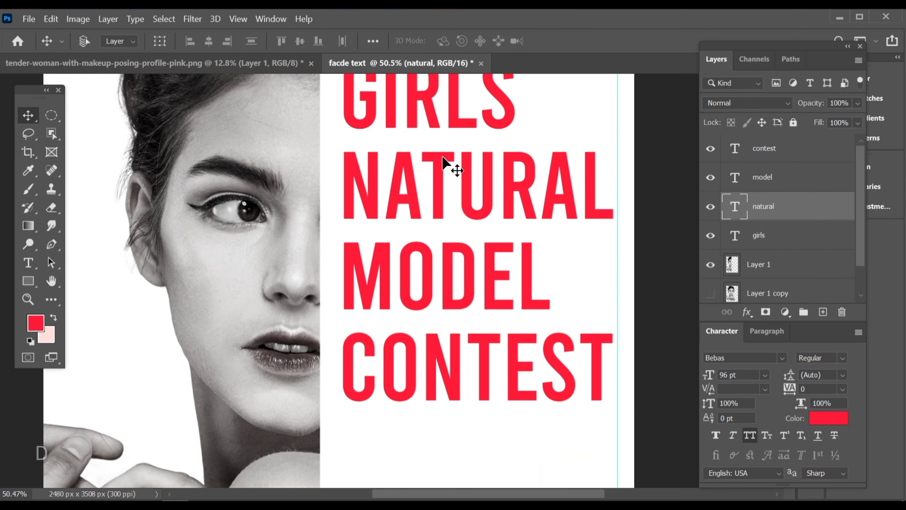
pyautogui.moveTo(443, 158); pyautogui.dragTo(440, 181)
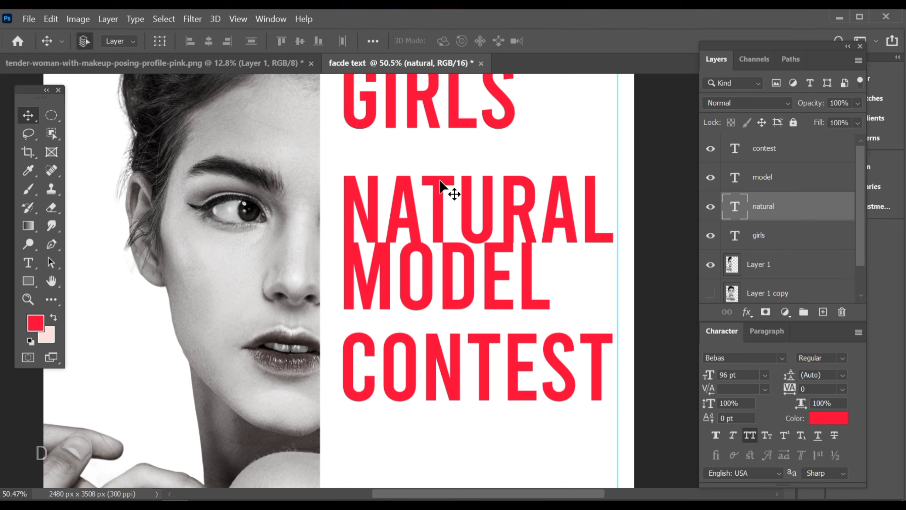
pyautogui.moveTo(425, 249); pyautogui.dragTo(425, 306)
pyautogui.scroll(-3, 437, 357)
pyautogui.click(427, 277)
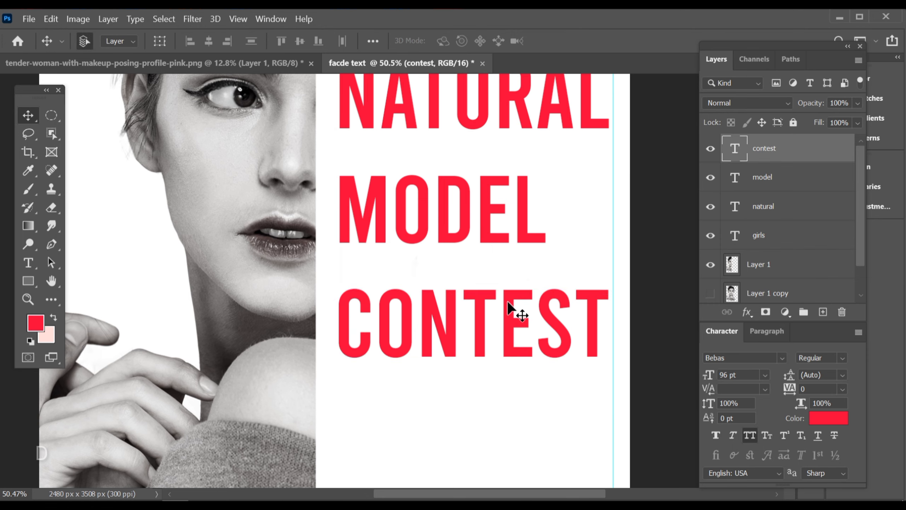
pyautogui.hotkey('ctrl', '0')
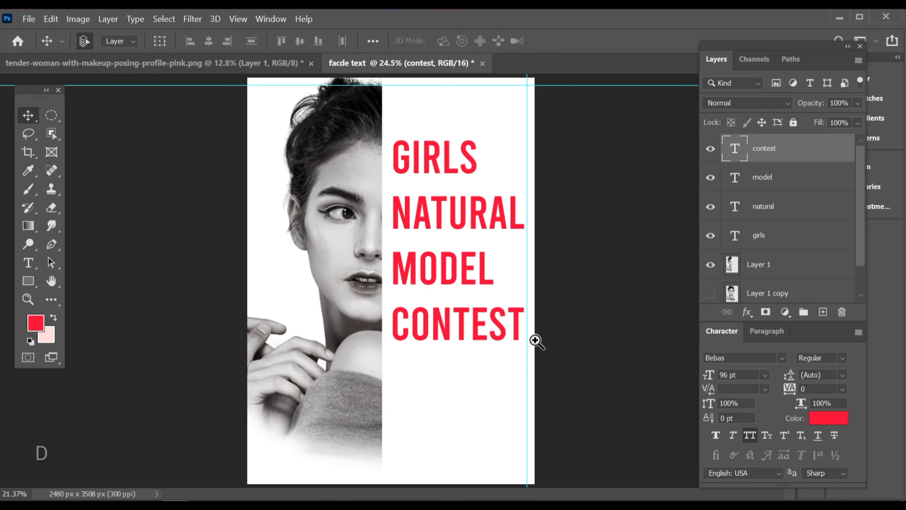
# Show the hidden full-portrait layer, Layer 1 copy, and place a copy of it directly above each of the four text layers
pyautogui.moveTo(535, 341); pyautogui.dragTo(538, 356)
pyautogui.moveTo(344, 359); pyautogui.dragTo(363, 394)
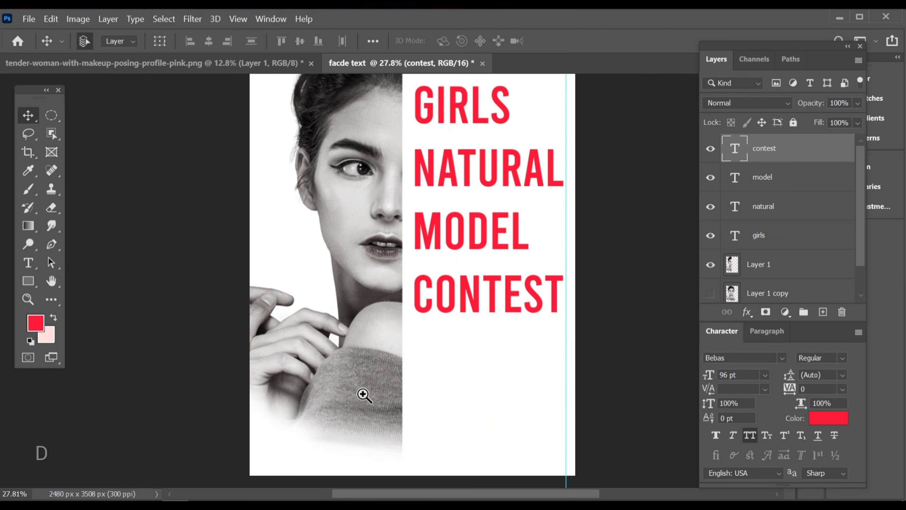
pyautogui.moveTo(409, 358)
pyautogui.mouseDown()
pyautogui.moveTo(397, 358)
pyautogui.moveTo(402, 374)
pyautogui.mouseUp()
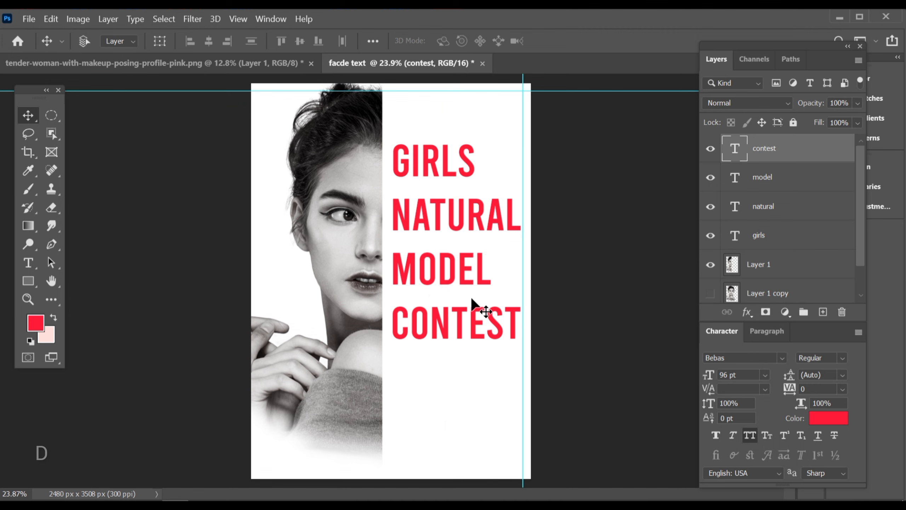
pyautogui.moveTo(470, 259); pyautogui.dragTo(495, 269)
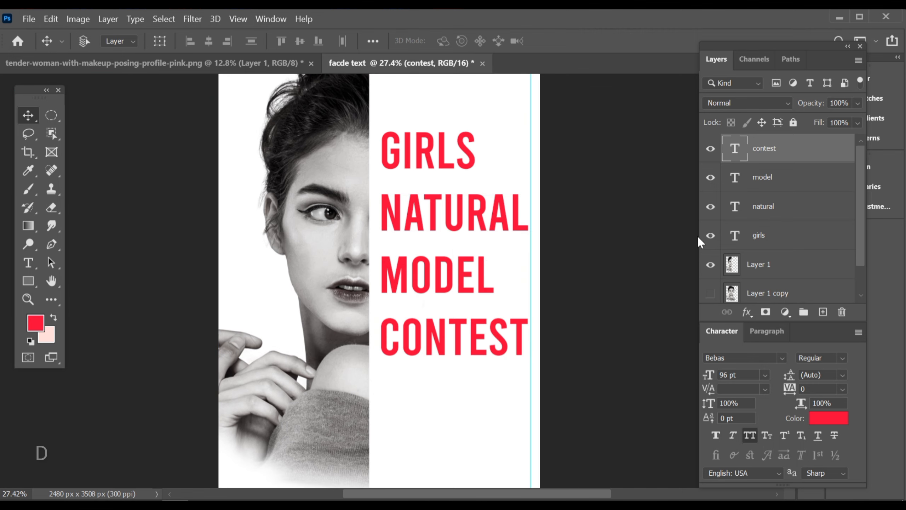
pyautogui.scroll(-1, 759, 229)
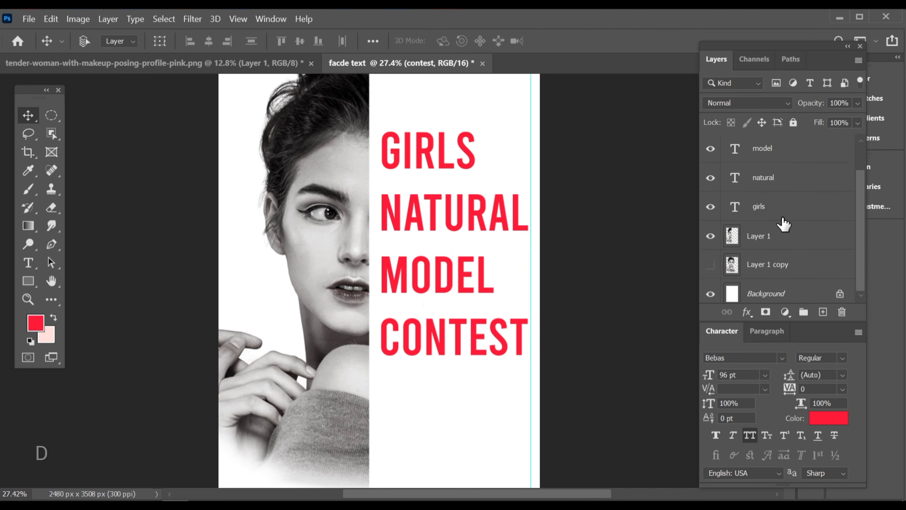
pyautogui.click(710, 260)
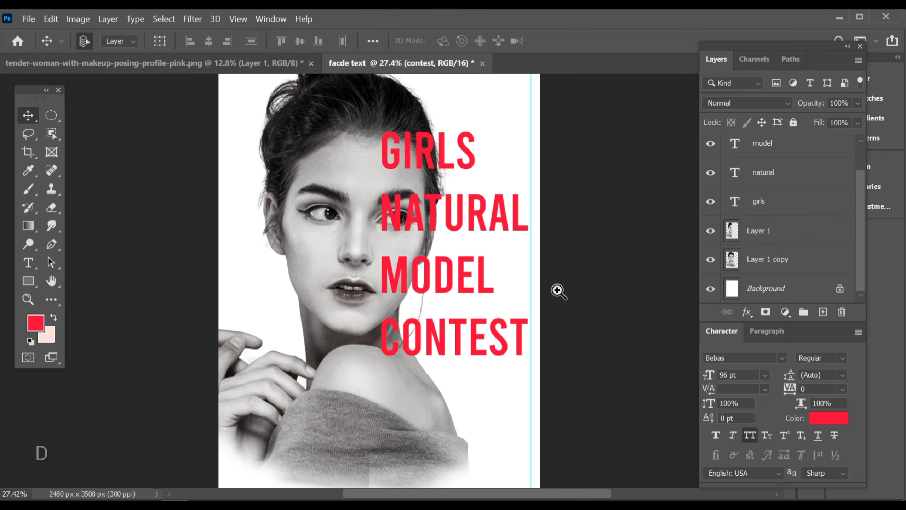
pyautogui.moveTo(558, 291)
pyautogui.mouseDown()
pyautogui.moveTo(541, 288)
pyautogui.moveTo(546, 303)
pyautogui.mouseUp()
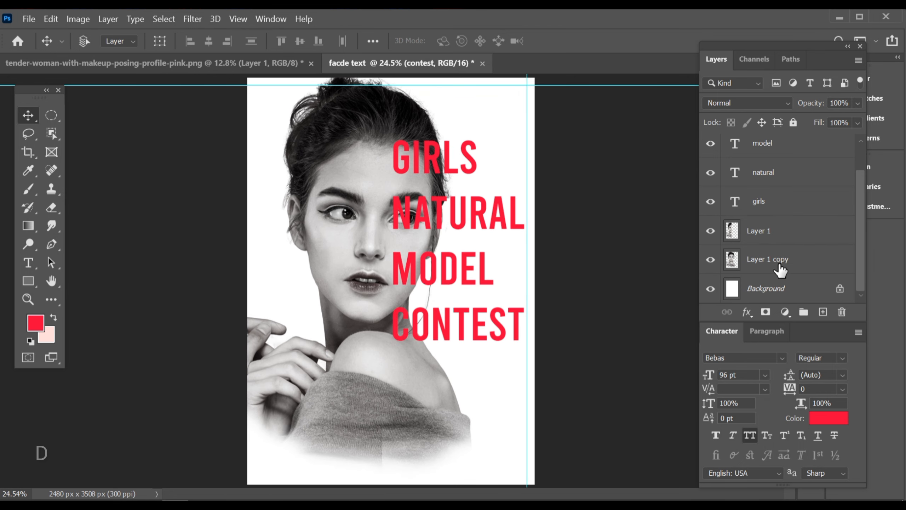
pyautogui.moveTo(779, 270); pyautogui.dragTo(789, 143)
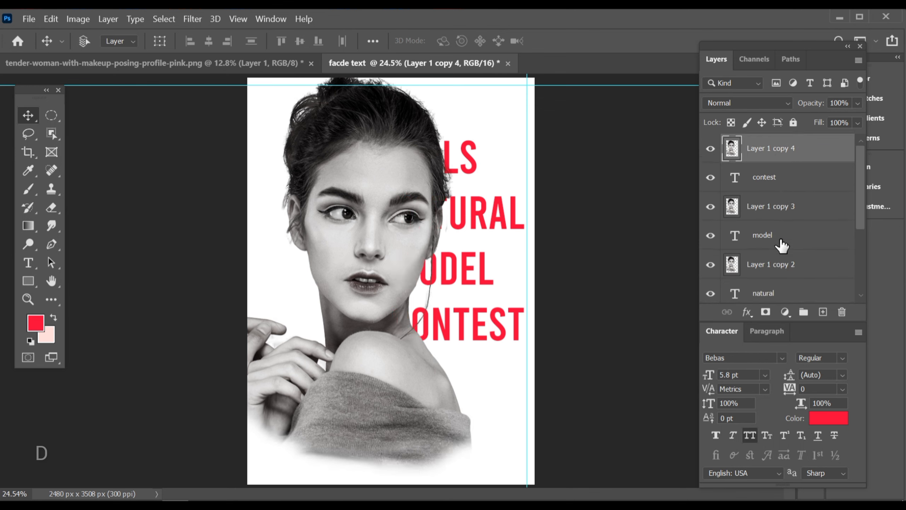
# Clip Layer 1 copy to the GIRLS text and Layer 1 copy 2 to the NATURAL text with clipping masks
pyautogui.scroll(-2, 782, 236)
pyautogui.scroll(-1, 779, 264)
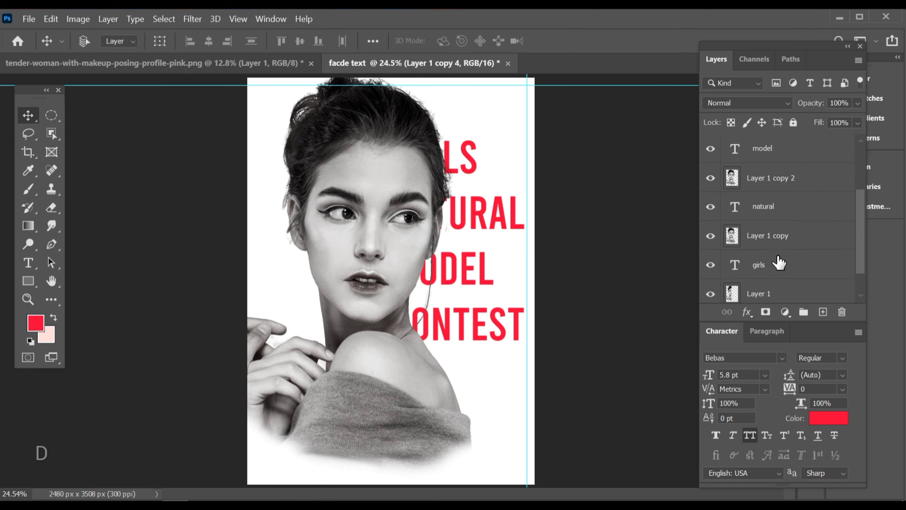
pyautogui.moveTo(779, 254); pyautogui.dragTo(773, 246)
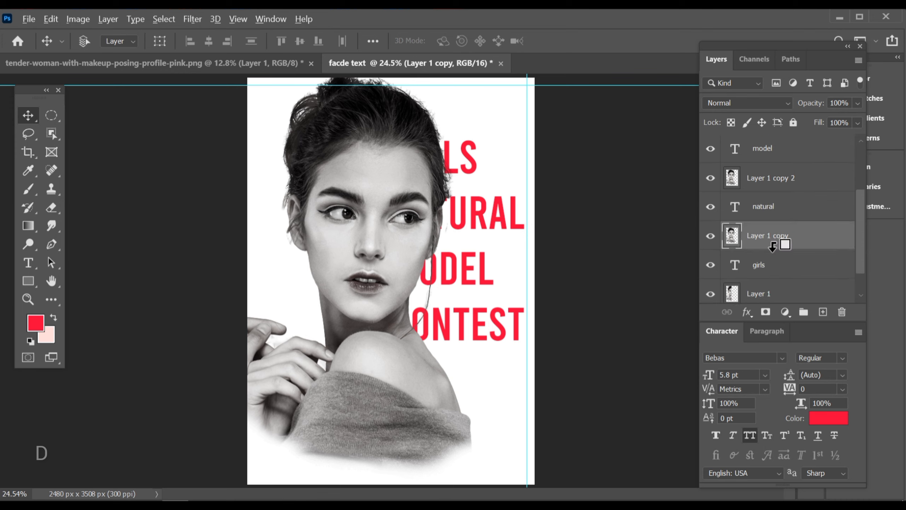
pyautogui.keyDown('alt'); pyautogui.click(773, 244); pyautogui.keyUp('alt')
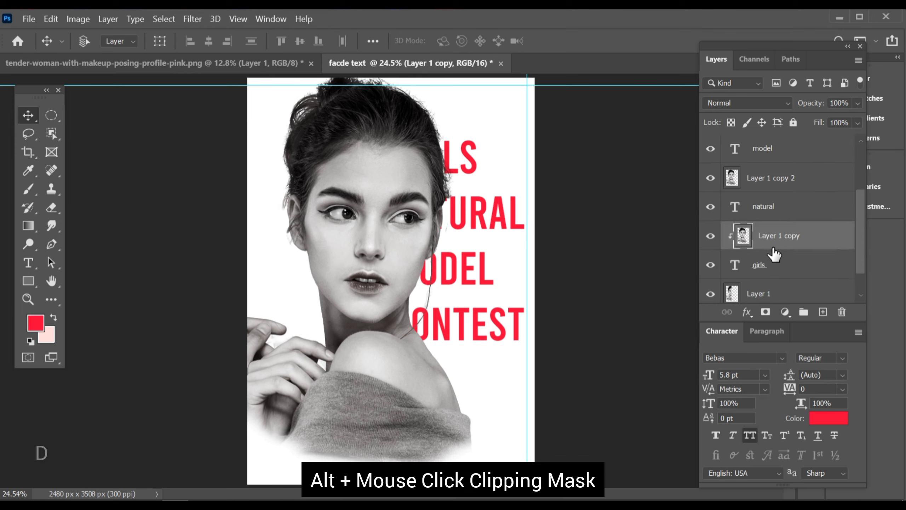
pyautogui.click(780, 192)
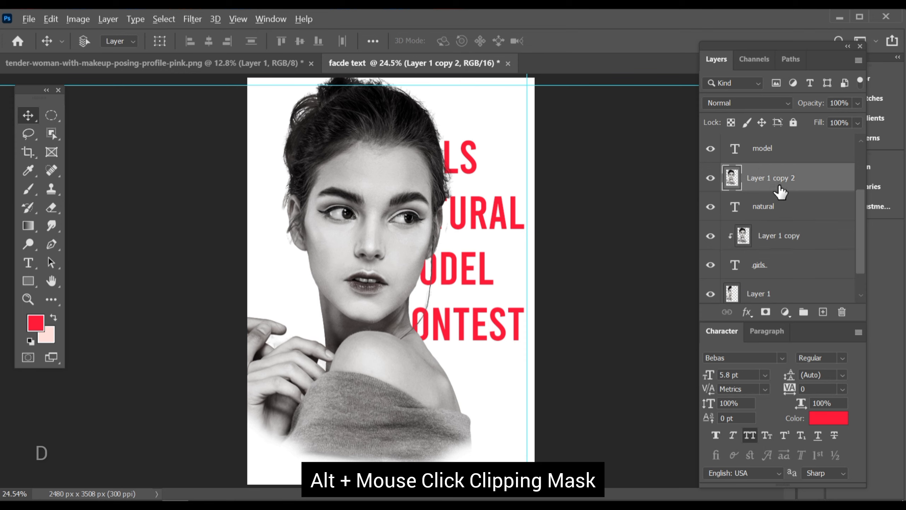
pyautogui.keyDown('alt'); pyautogui.click(779, 185); pyautogui.keyUp('alt')
# Clip Layer 1 copy 3 to the MODEL text and Layer 1 copy 4 to the CONTEST text with clipping masks
pyautogui.scroll(2, 762, 206)
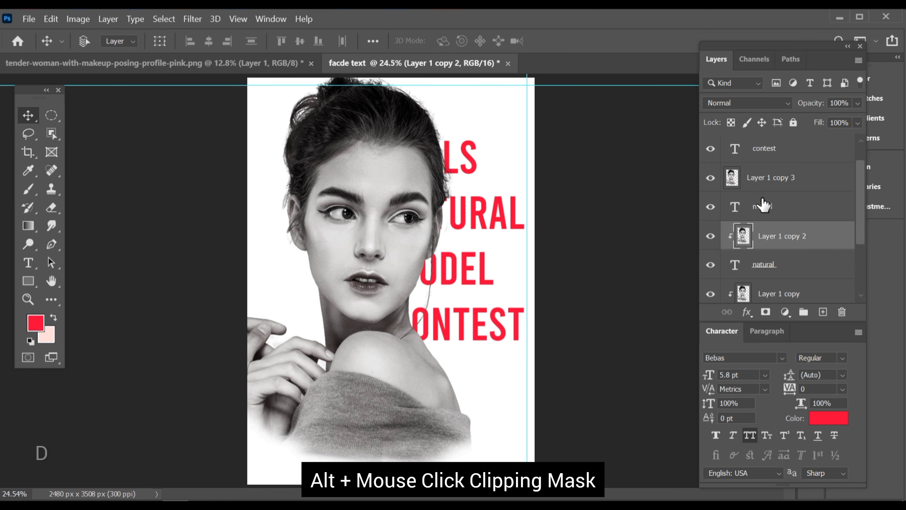
pyautogui.click(780, 188)
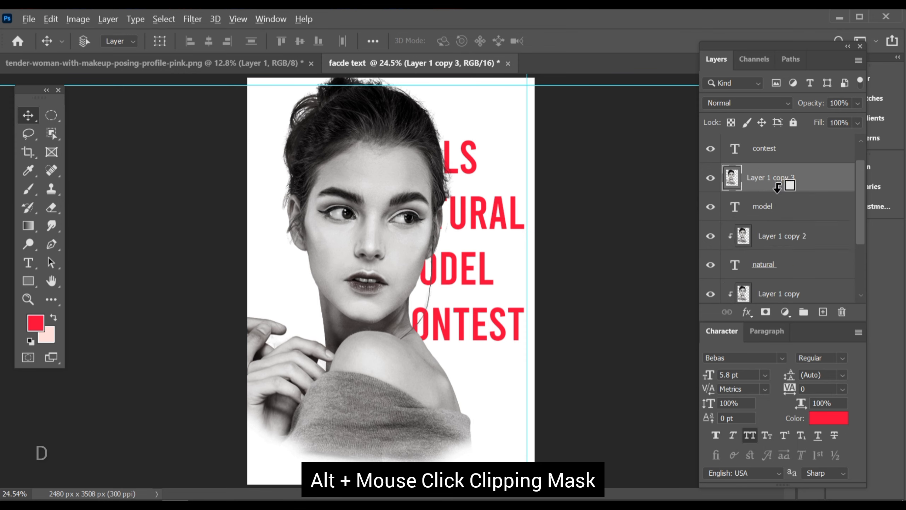
pyautogui.keyDown('alt'); pyautogui.click(777, 190); pyautogui.keyUp('alt')
pyautogui.scroll(1, 777, 190)
pyautogui.click(771, 174)
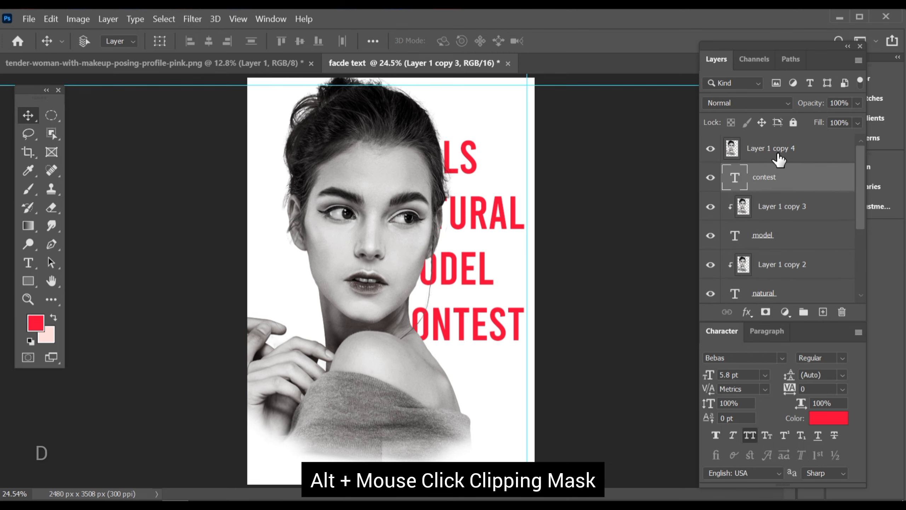
pyautogui.click(779, 158)
pyautogui.keyDown('alt'); pyautogui.click(783, 162); pyautogui.keyUp('alt')
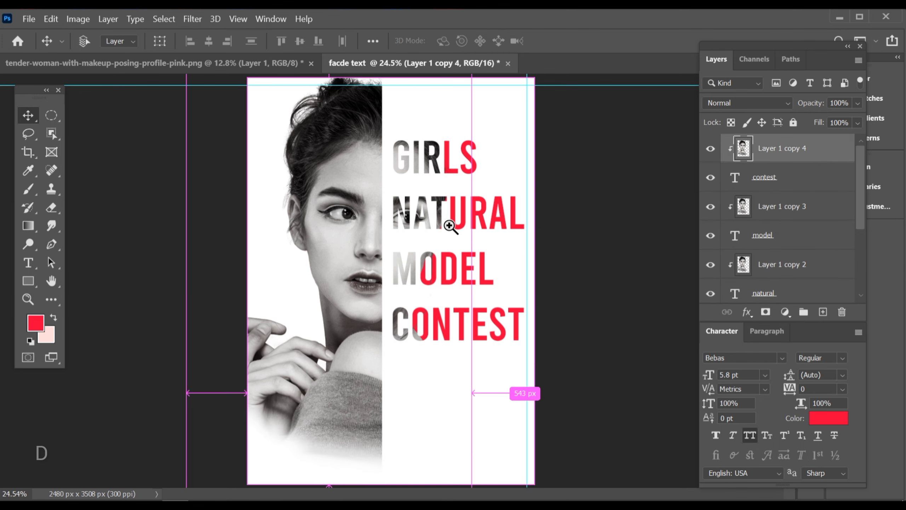
# Apply Brightness/Contrast to the portrait clipped to the CONTEST text, with brightness -55 and contrast 37
pyautogui.moveTo(451, 224); pyautogui.dragTo(436, 250)
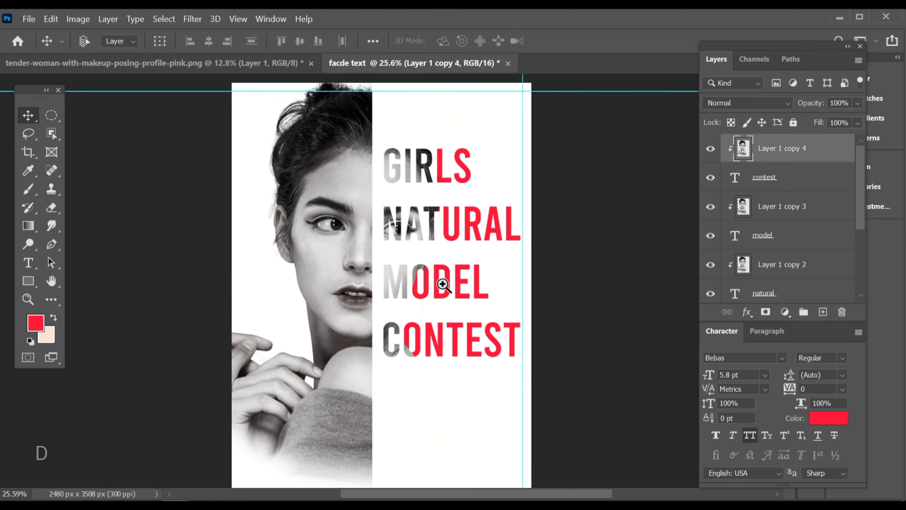
pyautogui.moveTo(442, 284); pyautogui.dragTo(436, 268)
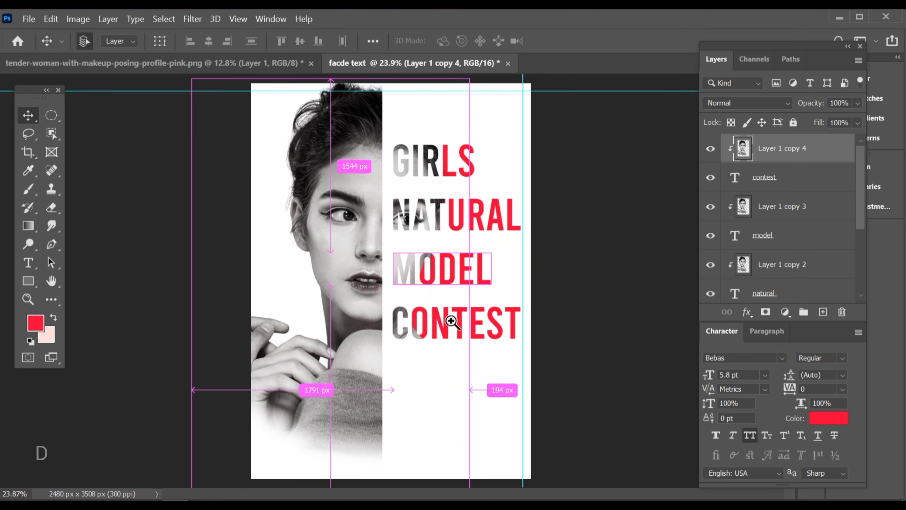
pyautogui.click(469, 269)
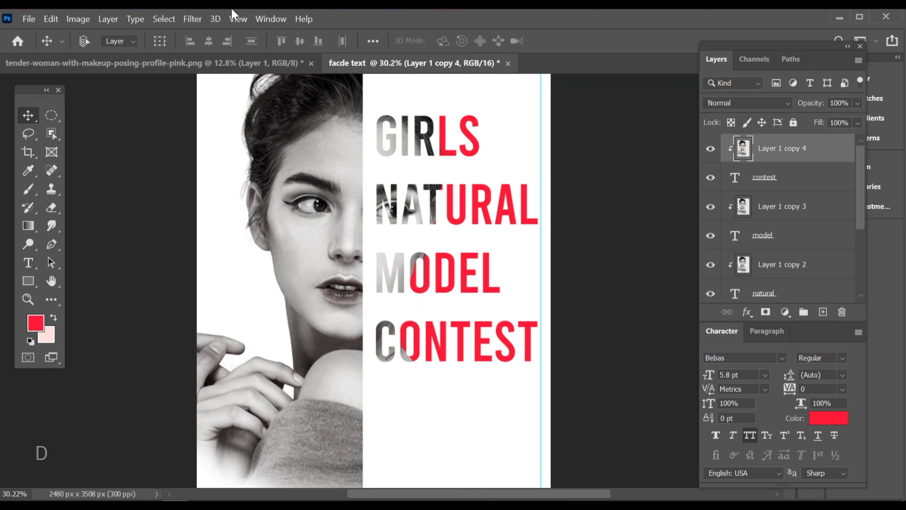
pyautogui.click(79, 24)
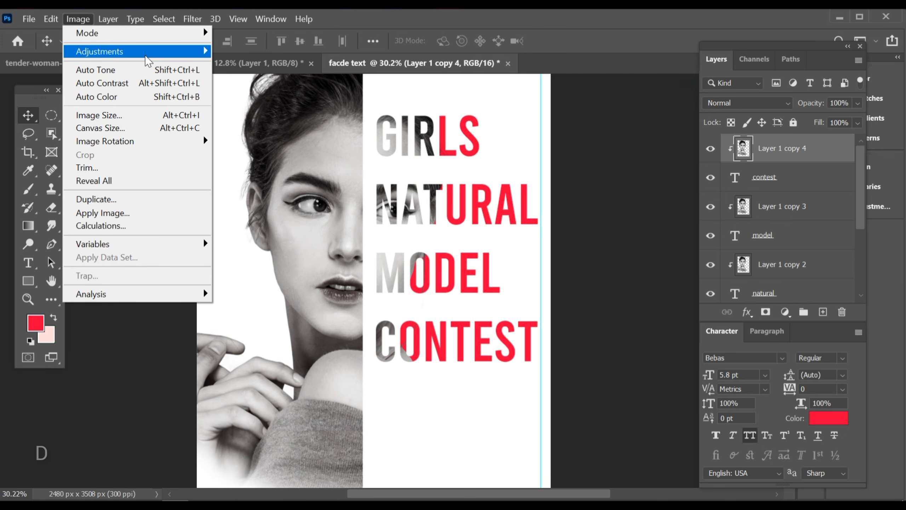
pyautogui.moveTo(146, 53)
pyautogui.click(281, 54)
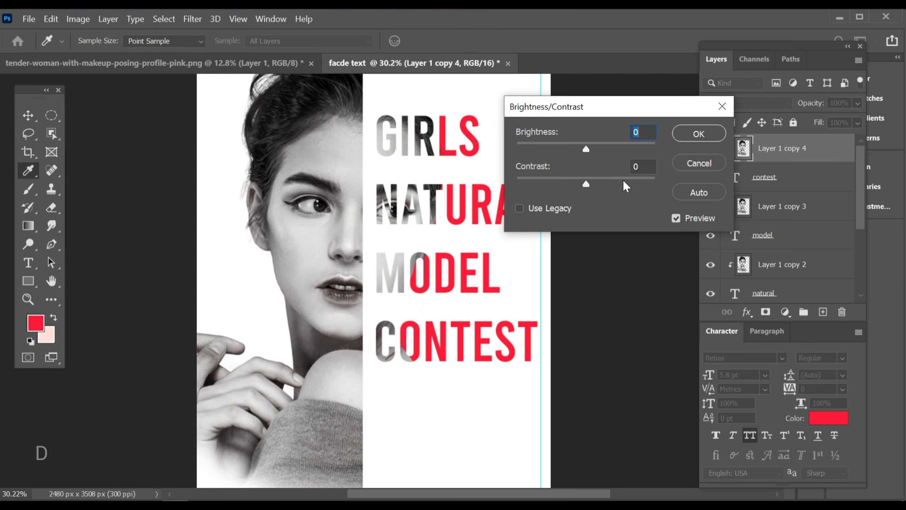
pyautogui.moveTo(585, 185); pyautogui.dragTo(612, 184)
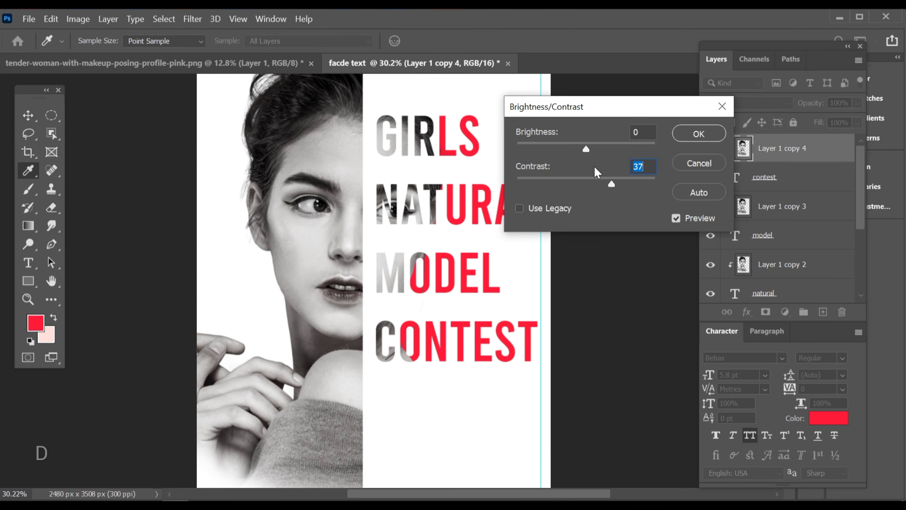
pyautogui.moveTo(586, 152); pyautogui.dragTo(562, 152)
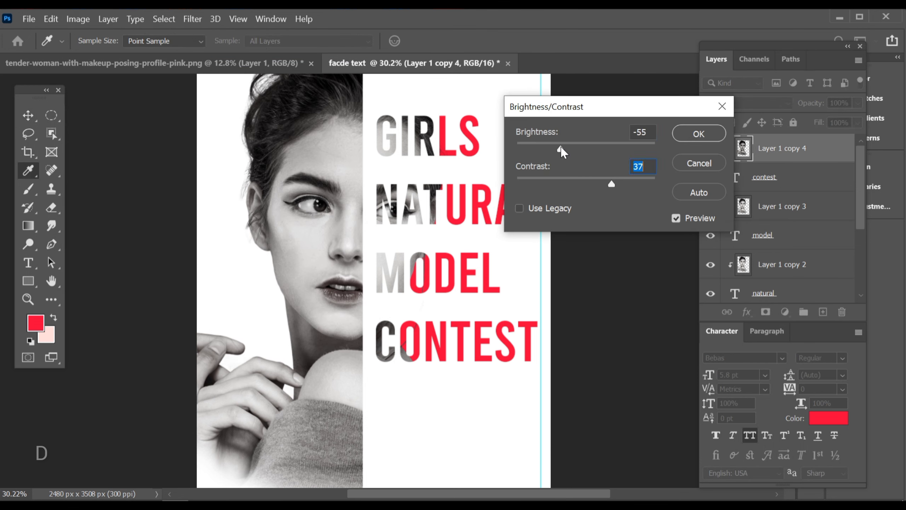
pyautogui.click(698, 133)
pyautogui.press('v')
pyautogui.scroll(-3, 445, 239)
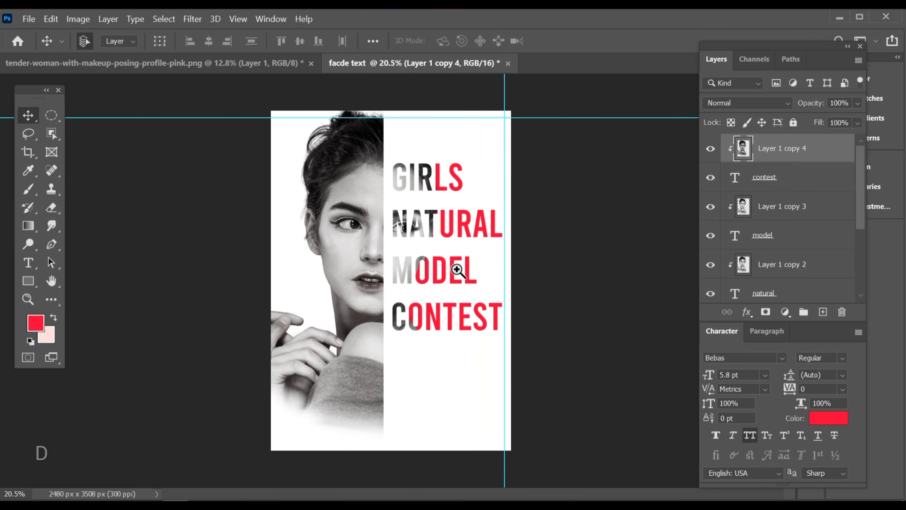
pyautogui.click(789, 185)
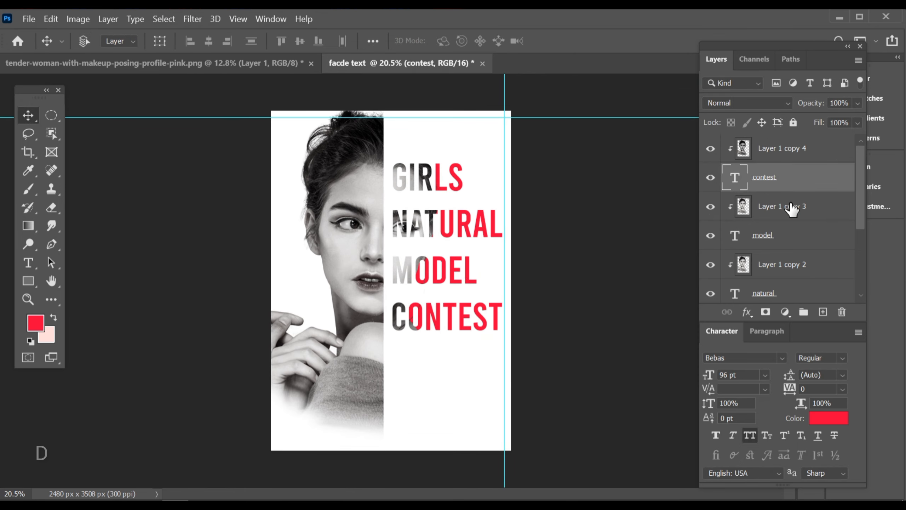
pyautogui.click(791, 205)
pyautogui.rightClick(799, 148)
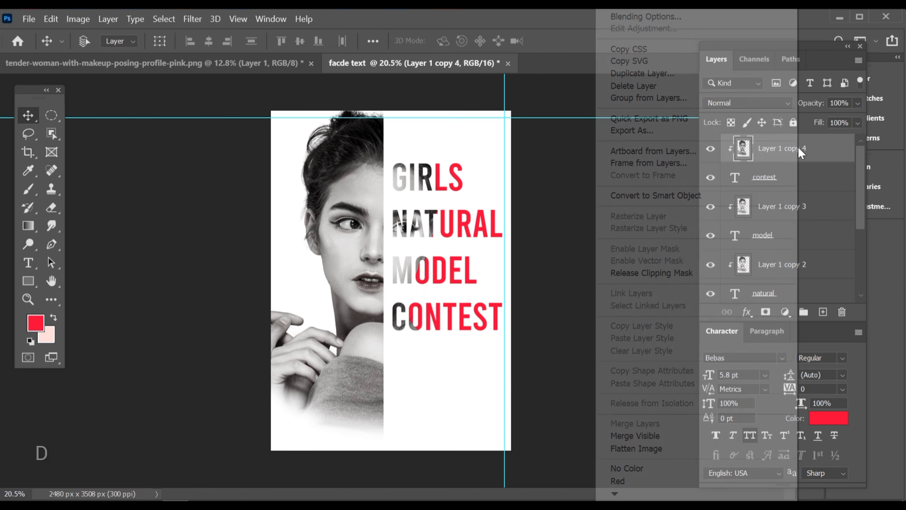
pyautogui.click(817, 221)
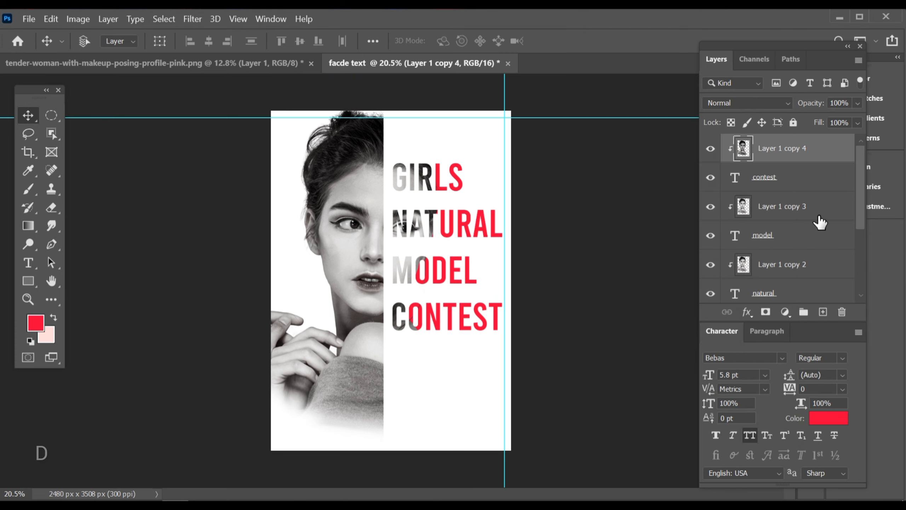
# Apply Brightness/Contrast to the portrait clipped to the MODEL text, with brightness -38 and contrast 20
pyautogui.click(728, 202)
pyautogui.click(78, 19)
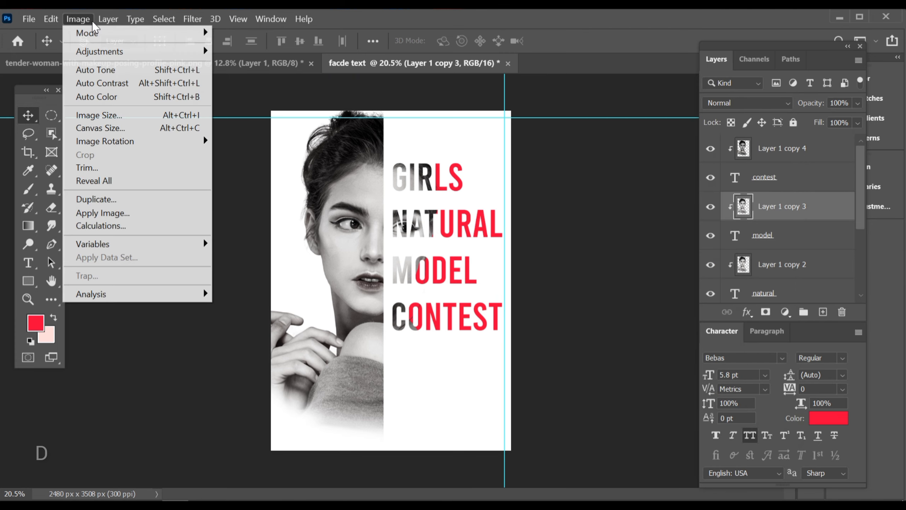
pyautogui.click(75, 17)
pyautogui.click(75, 17)
pyautogui.moveTo(118, 53)
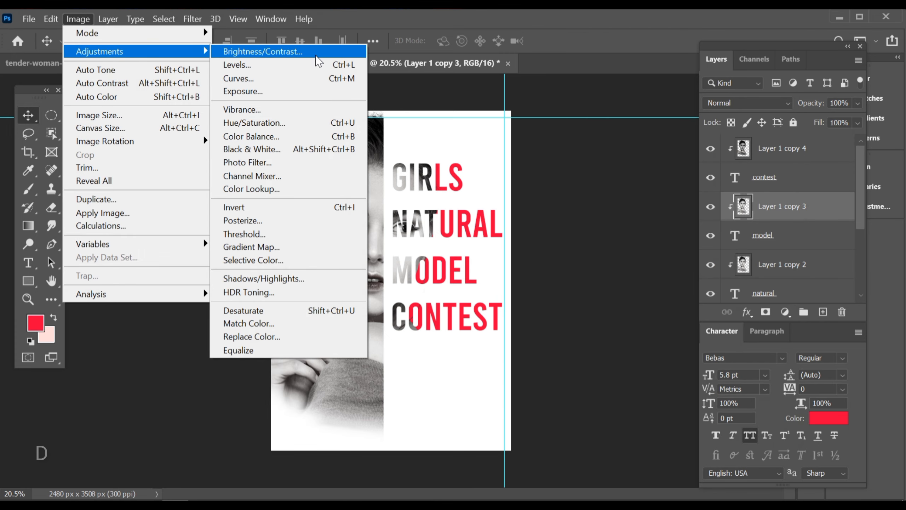
pyautogui.click(262, 51)
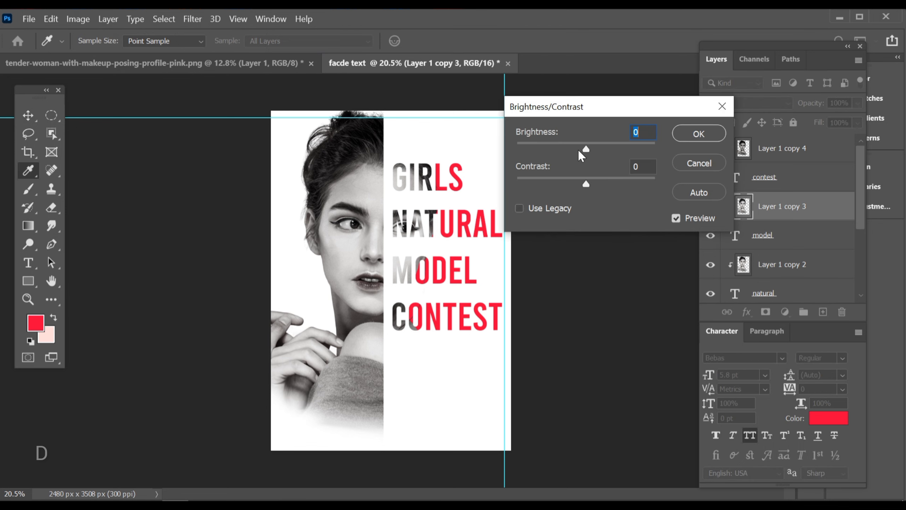
pyautogui.moveTo(577, 149); pyautogui.dragTo(568, 149)
pyautogui.moveTo(596, 184); pyautogui.dragTo(601, 183)
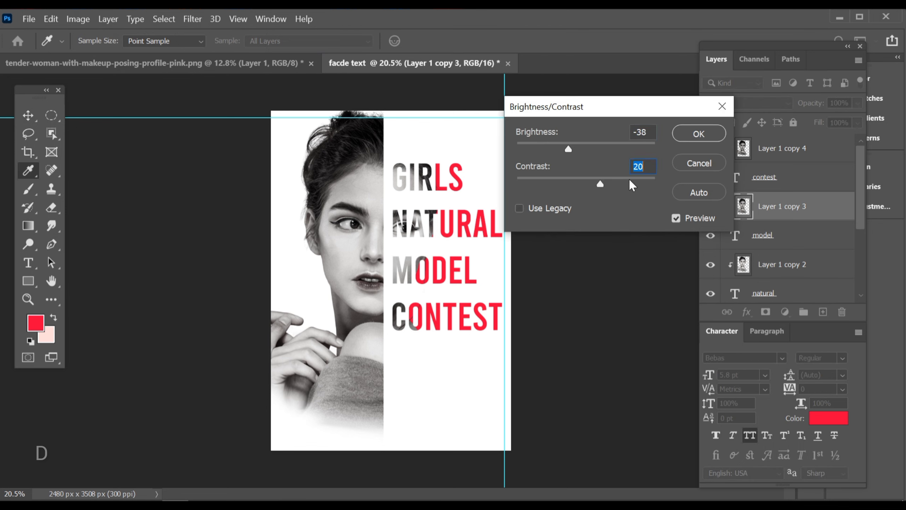
pyautogui.click(689, 134)
# Apply Brightness/Contrast to the portrait clipped to the NATURAL text, with brightness -31 and an increased contrast
pyautogui.click(774, 263)
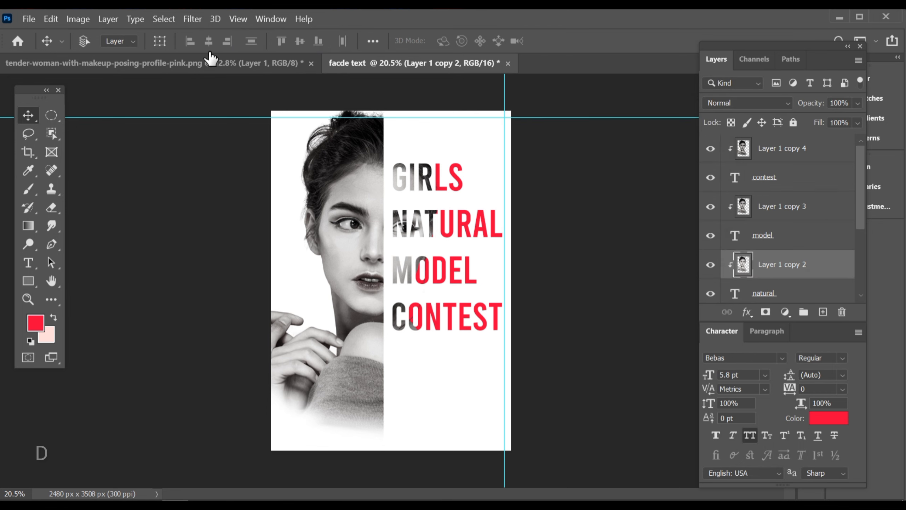
pyautogui.click(78, 19)
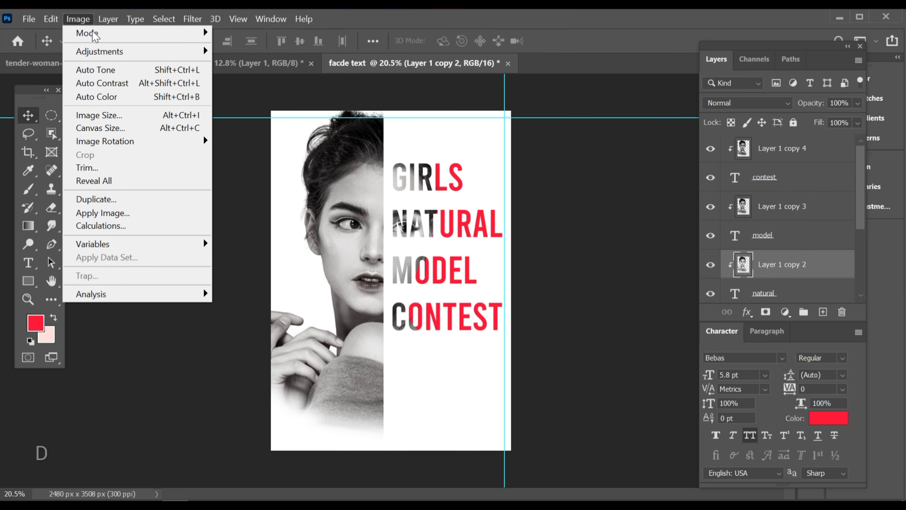
pyautogui.moveTo(143, 51)
pyautogui.click(304, 59)
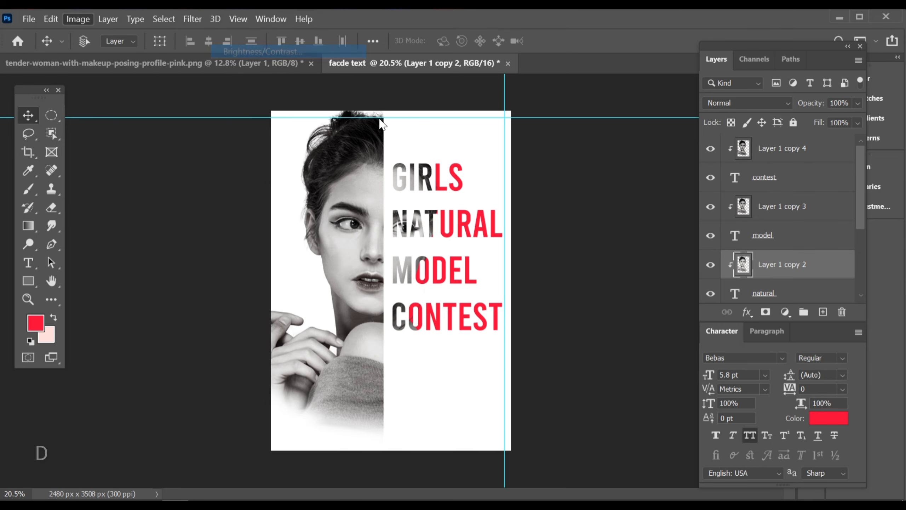
pyautogui.moveTo(586, 149); pyautogui.dragTo(573, 150)
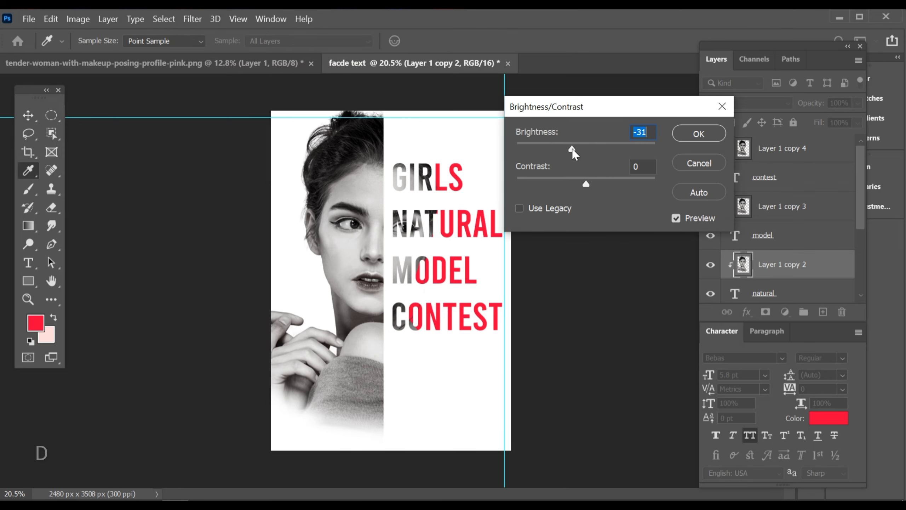
pyautogui.moveTo(594, 182); pyautogui.dragTo(599, 187)
pyautogui.click(698, 133)
# Apply Brightness/Contrast to the portrait clipped to the GIRLS text, with brightness -44 and contrast 22
pyautogui.scroll(-2, 787, 254)
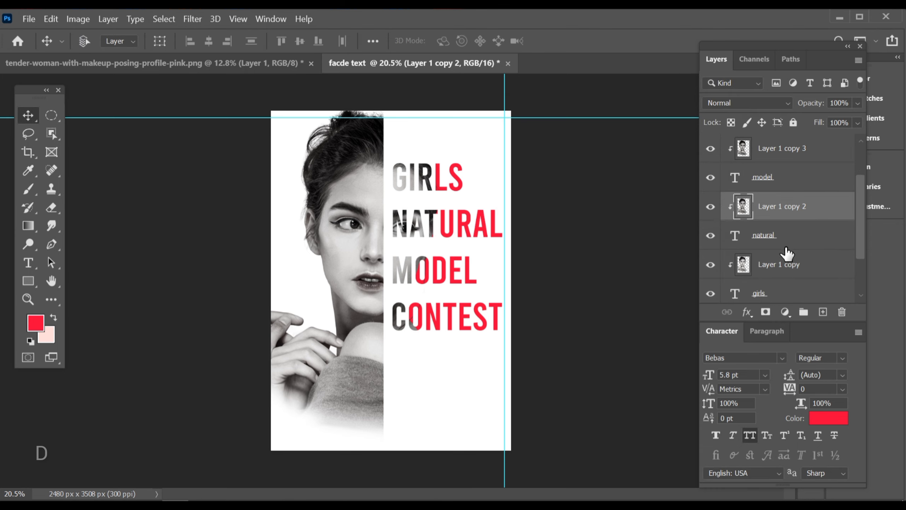
pyautogui.click(790, 268)
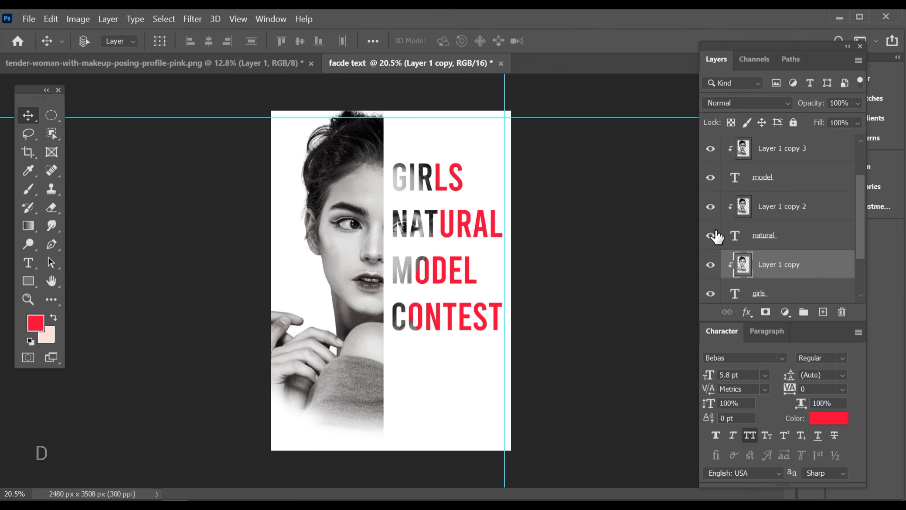
pyautogui.click(78, 18)
pyautogui.moveTo(135, 51)
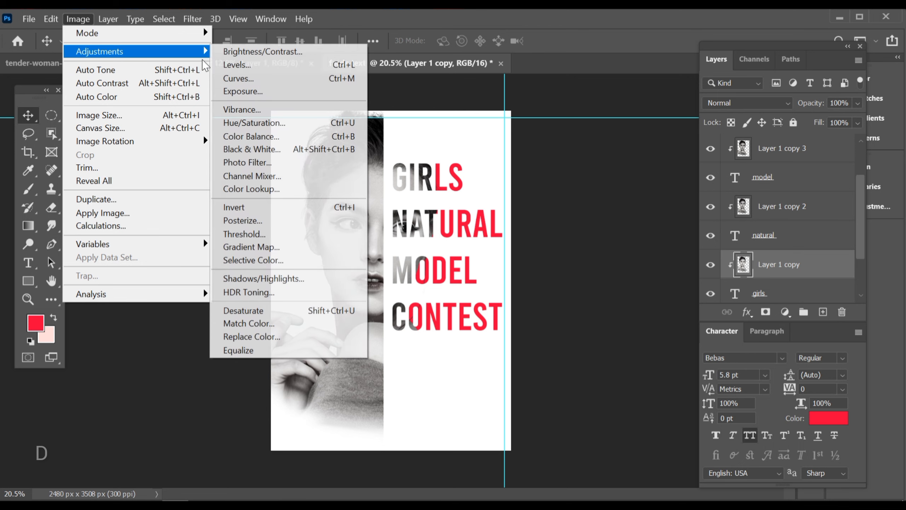
pyautogui.click(284, 53)
pyautogui.moveTo(578, 147); pyautogui.dragTo(568, 150)
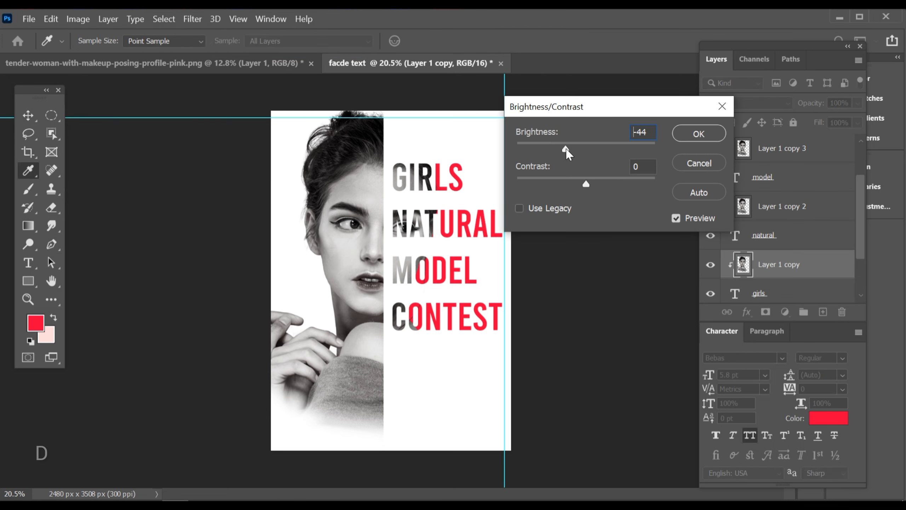
pyautogui.click(689, 133)
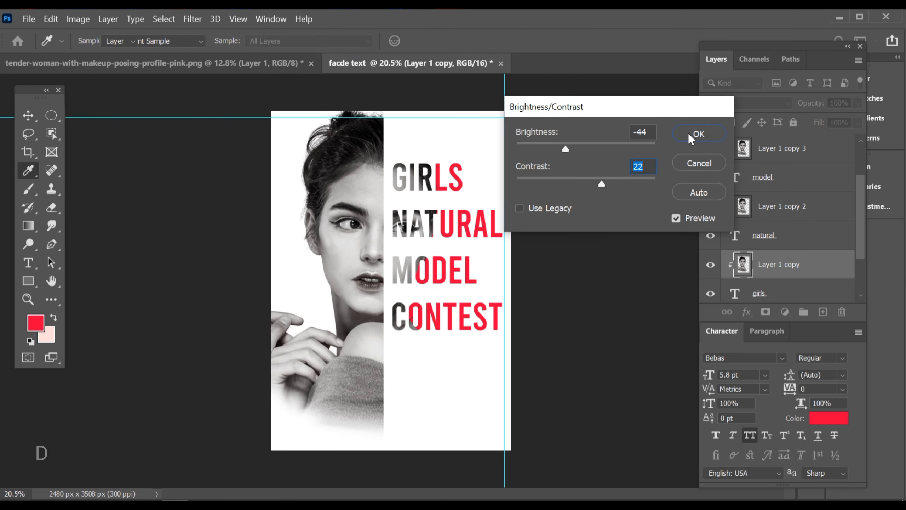
# Add a new empty layer above Layer 1 copy 4
pyautogui.moveTo(447, 335); pyautogui.dragTo(384, 340)
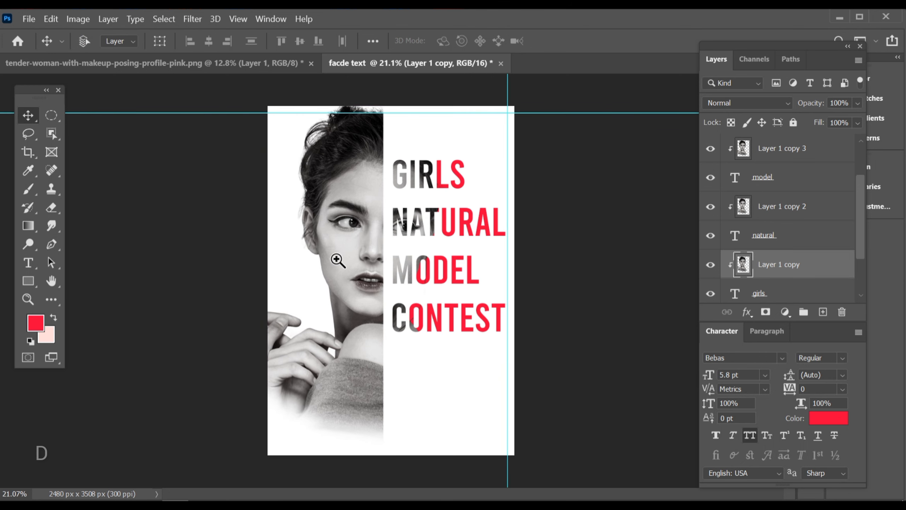
pyautogui.moveTo(337, 260); pyautogui.dragTo(344, 266)
pyautogui.scroll(2, 807, 257)
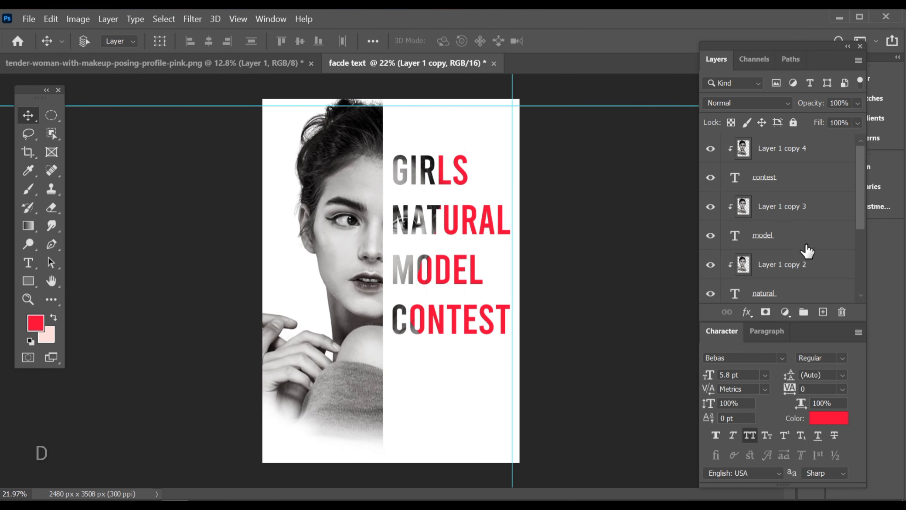
pyautogui.click(791, 161)
pyautogui.click(823, 312)
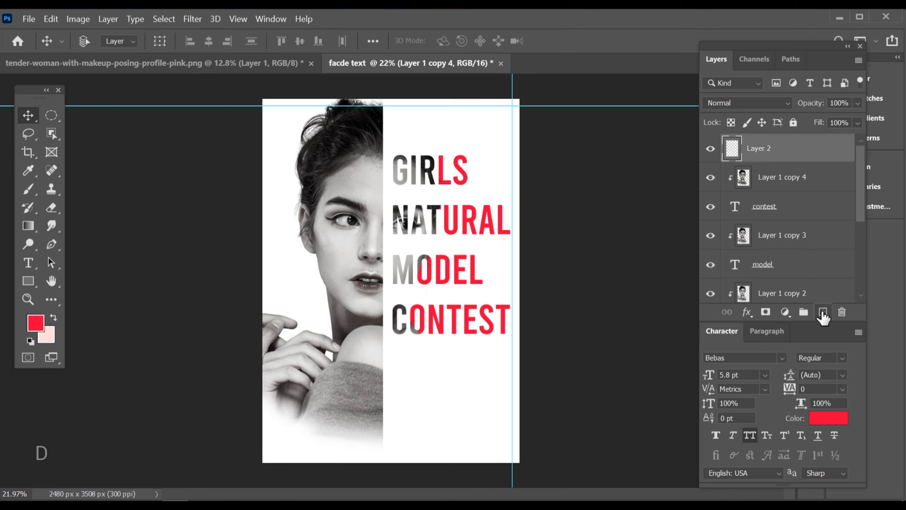
# Select the full-height portrait half of the page with the Rectangular Marquee and move Layer 2 down the layer stack
pyautogui.click(51, 115)
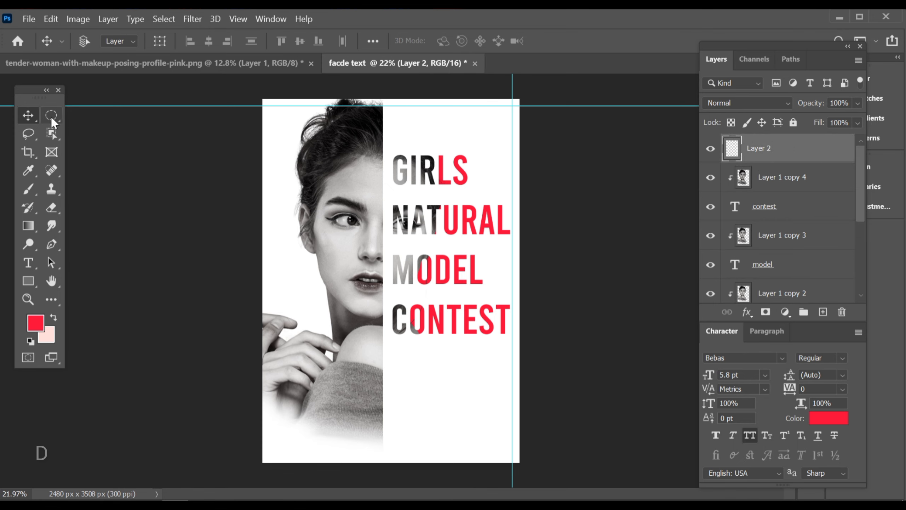
pyautogui.click(93, 117)
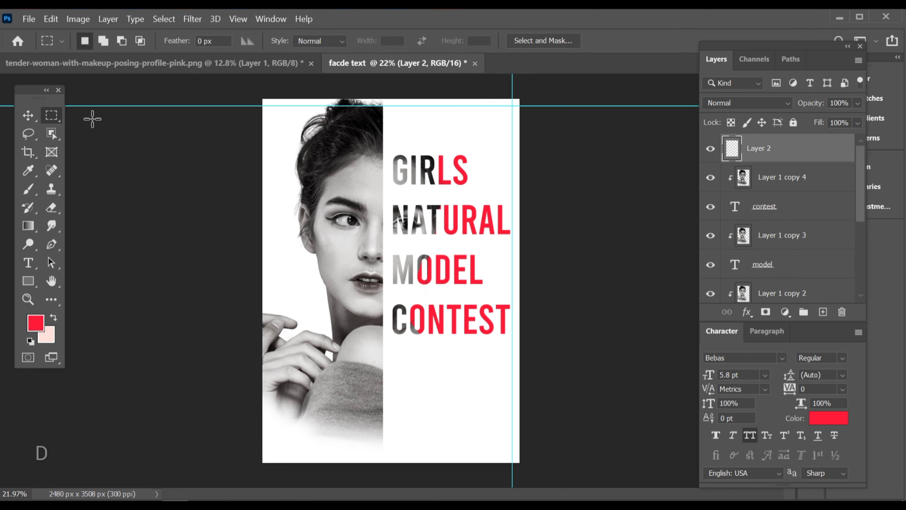
pyautogui.moveTo(286, 170); pyautogui.dragTo(380, 477)
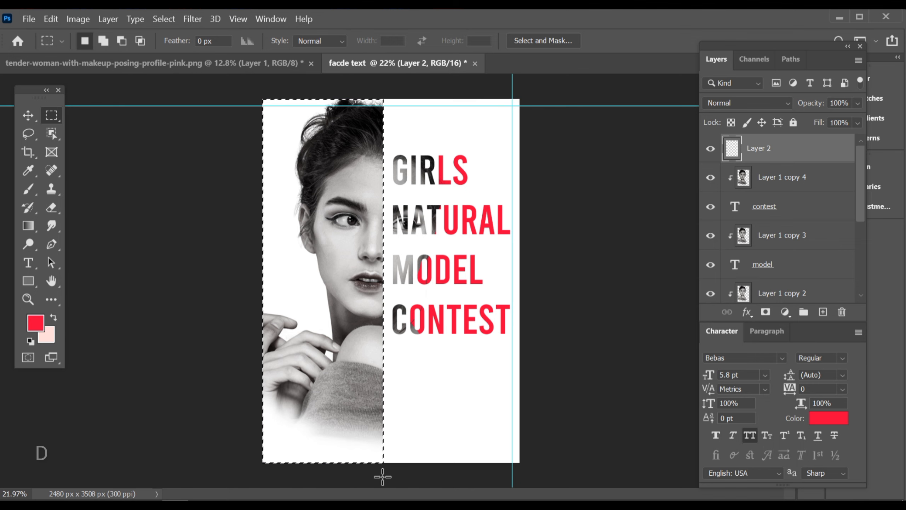
pyautogui.click(30, 115)
pyautogui.moveTo(782, 153); pyautogui.dragTo(784, 260)
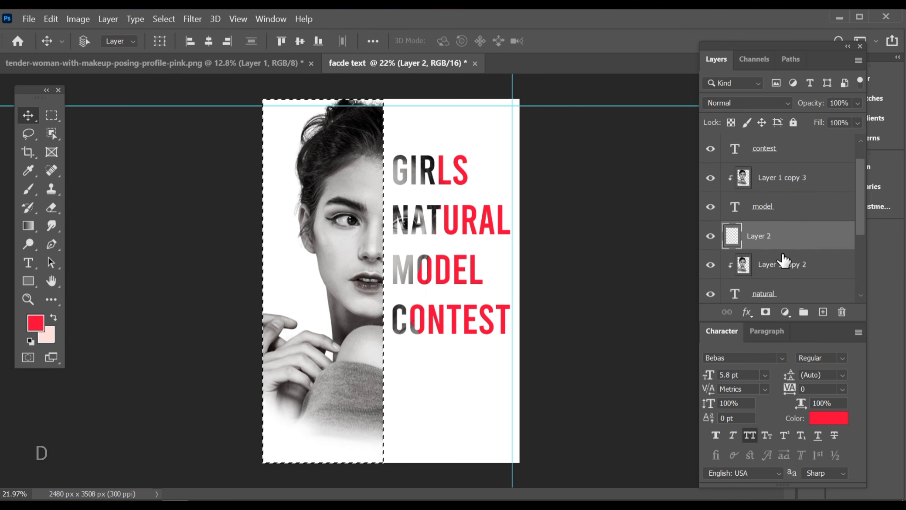
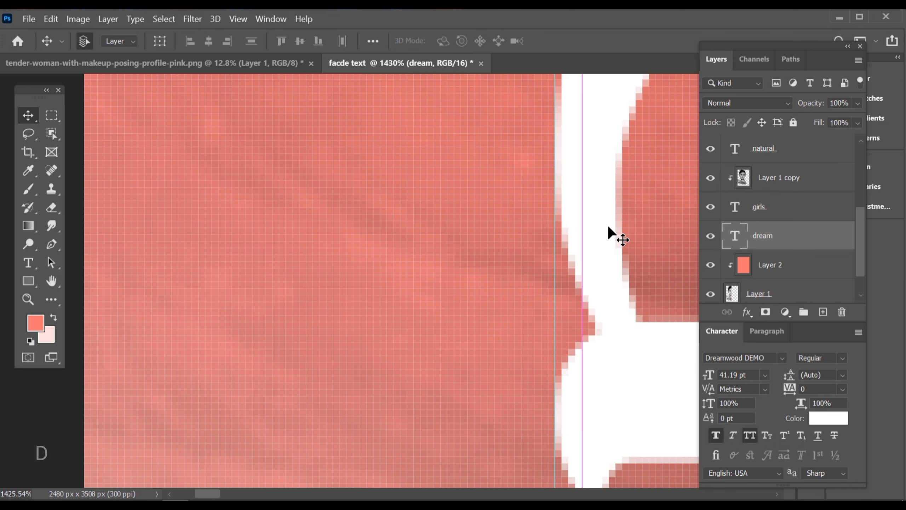
# Nudge the vertical Dream text slightly down along the guide beside the portrait's hands
pyautogui.hotkey('ctrl', '0')
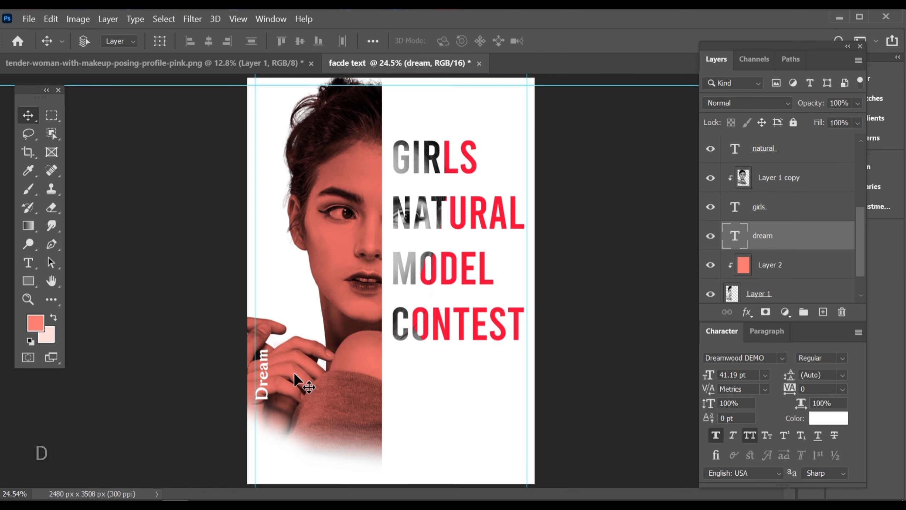
pyautogui.hotkey('shift', 'Down')
pyautogui.hotkey('shift', 'Down')
pyautogui.hotkey('shift', 'Down')
pyautogui.hotkey('shift', 'Down')
pyautogui.hotkey('shift', 'Down')
pyautogui.hotkey('shift', 'Down')
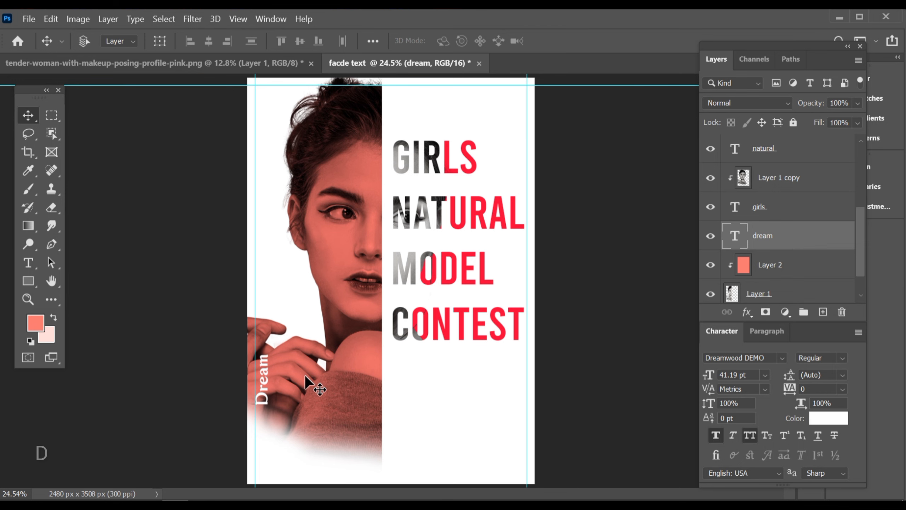
pyautogui.hotkey('shift', 'Down')
# Add a white text layer reading "signature" on the portrait's sweater
pyautogui.hotkey('ctrl', 'space')
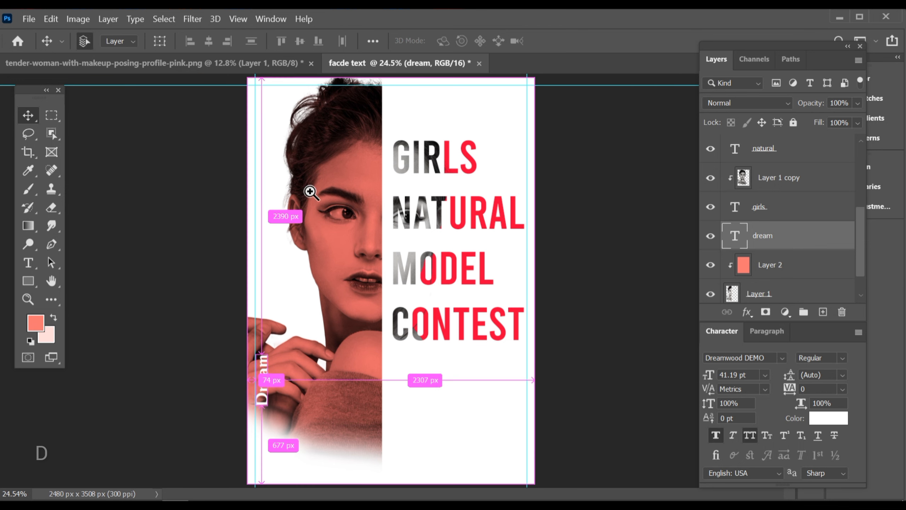
pyautogui.moveTo(310, 191); pyautogui.dragTo(467, 281)
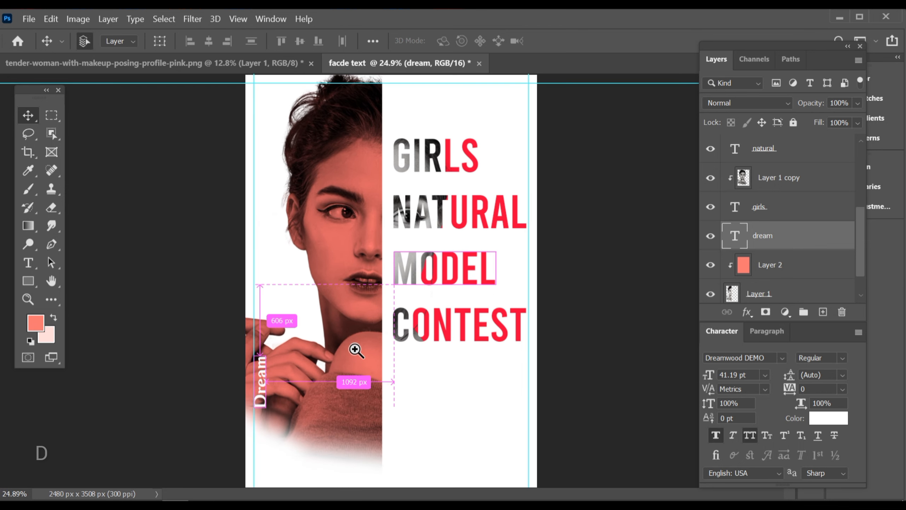
pyautogui.moveTo(319, 364); pyautogui.dragTo(386, 268)
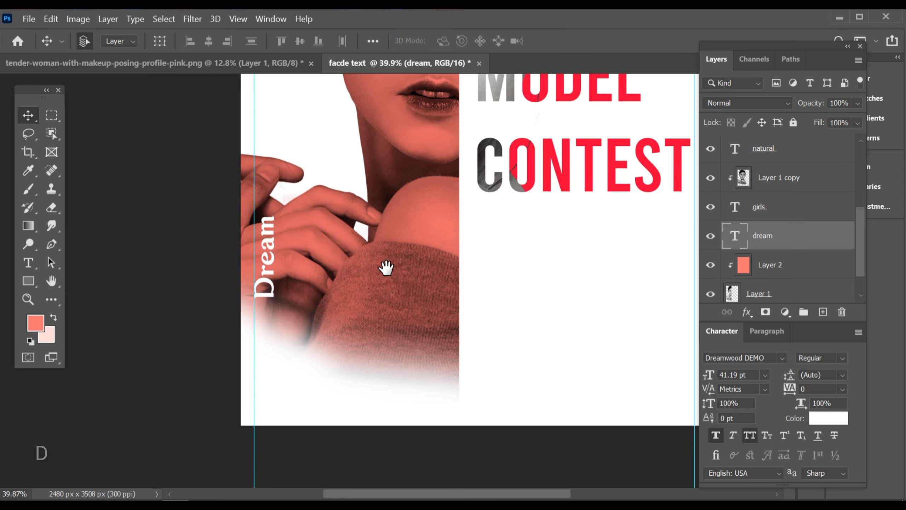
pyautogui.scroll(1, 387, 268)
pyautogui.press('t')
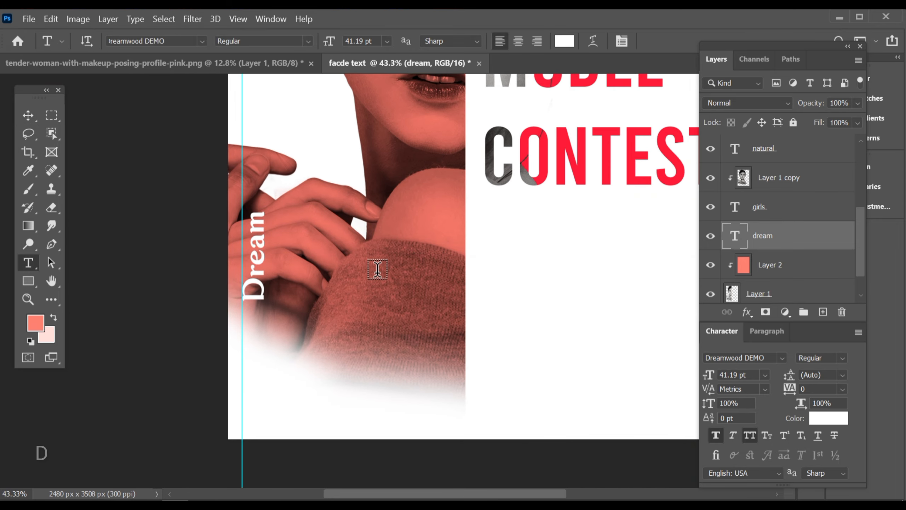
pyautogui.click(377, 269)
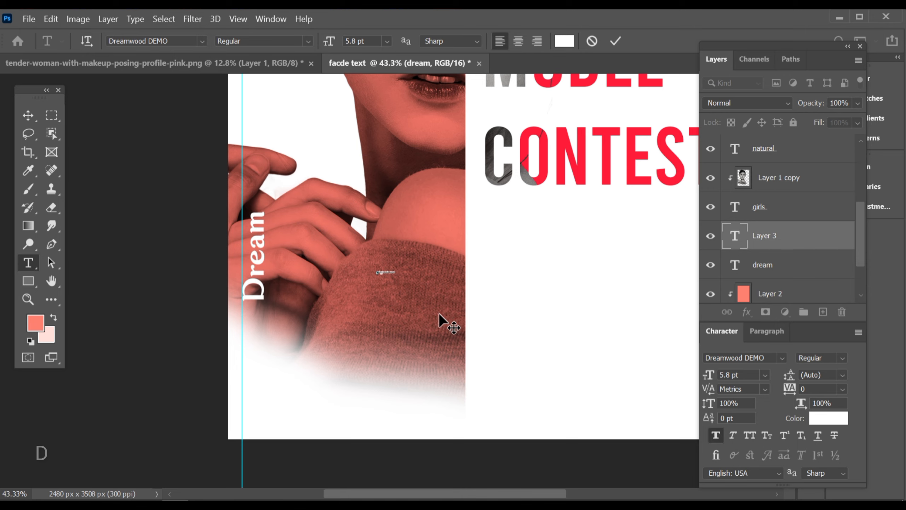
pyautogui.write('signature')
pyautogui.click(618, 45)
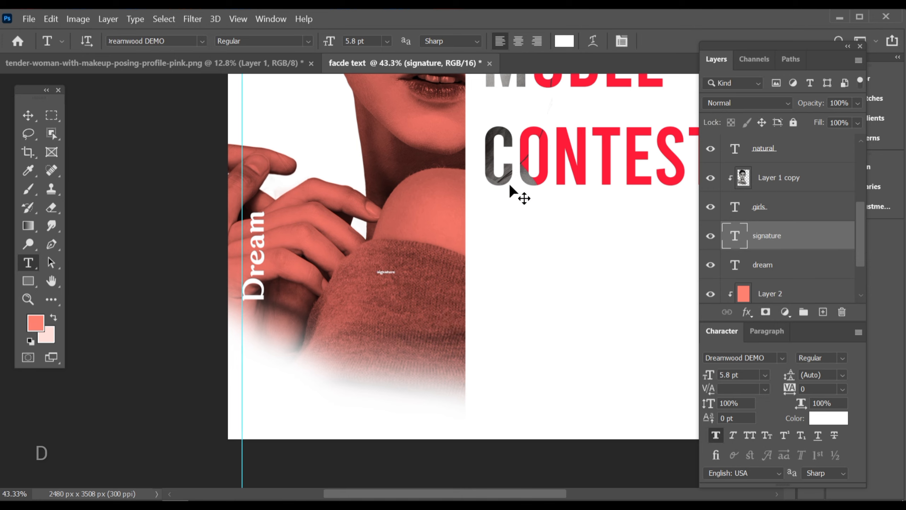
# Enlarge the signature text to about 36 pt, place it slightly lower on the sweater and capitalize its first letter
pyautogui.hotkey('ctrl', 't')
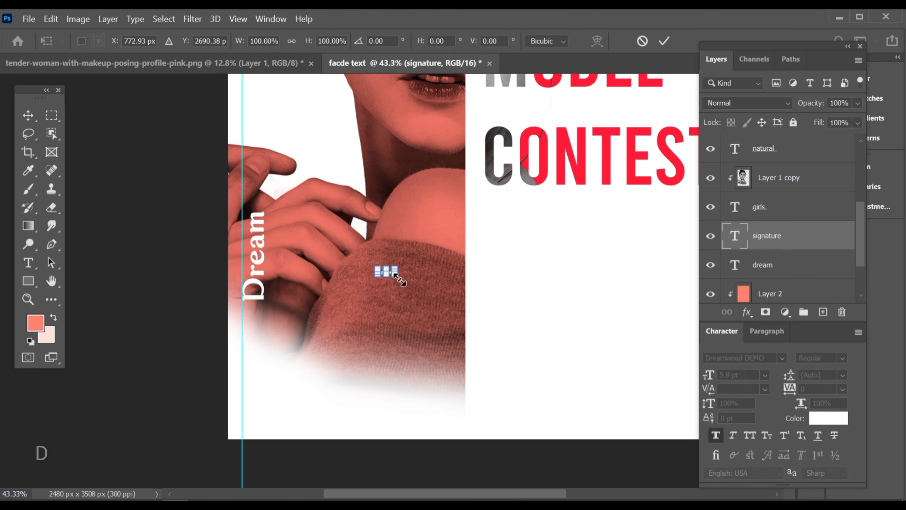
pyautogui.moveTo(397, 276)
pyautogui.mouseDown()
pyautogui.moveTo(446, 304)
pyautogui.moveTo(440, 289)
pyautogui.moveTo(412, 302)
pyautogui.mouseUp()
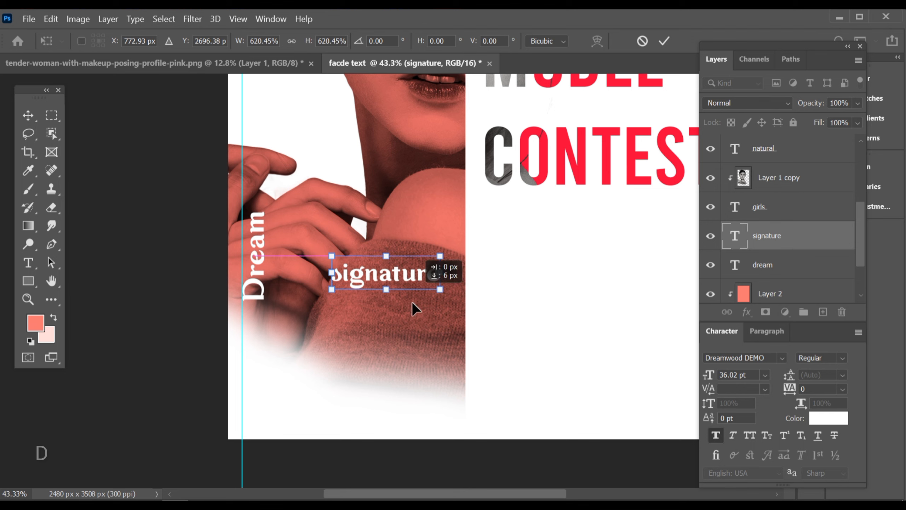
pyautogui.doubleClick(340, 297)
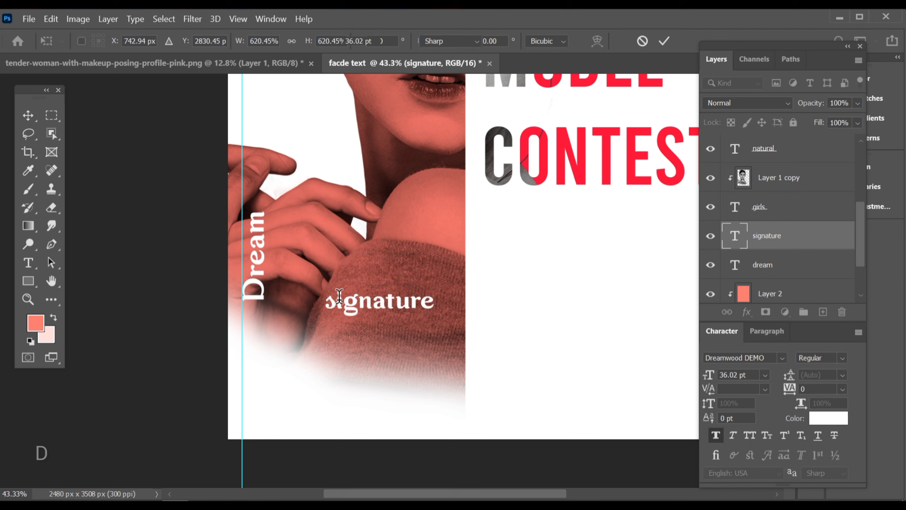
pyautogui.moveTo(338, 299); pyautogui.dragTo(327, 300)
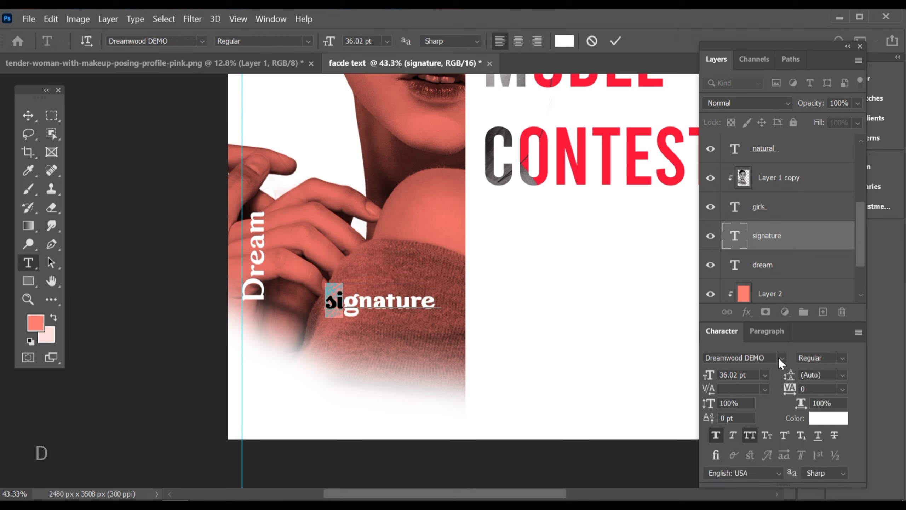
pyautogui.write('S')
# Change the font of the whole Signature text to Sutiya
pyautogui.moveTo(442, 303); pyautogui.dragTo(323, 316)
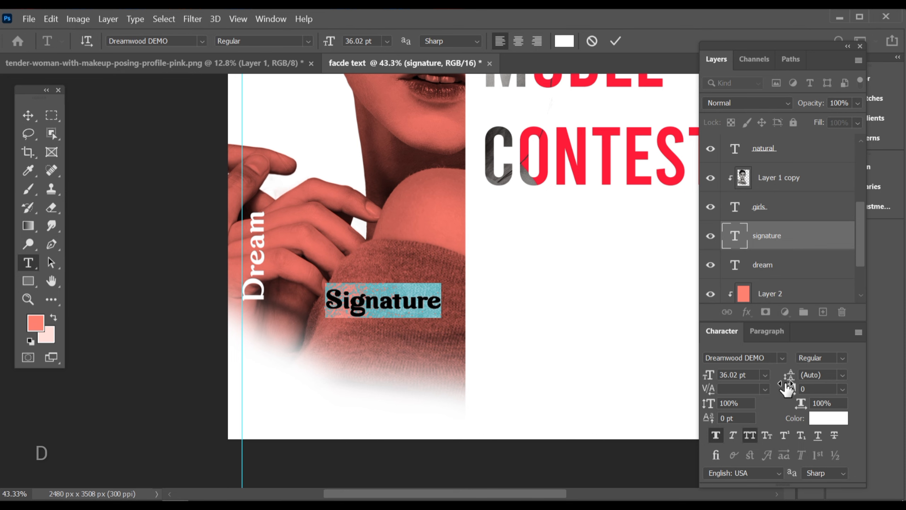
pyautogui.click(782, 357)
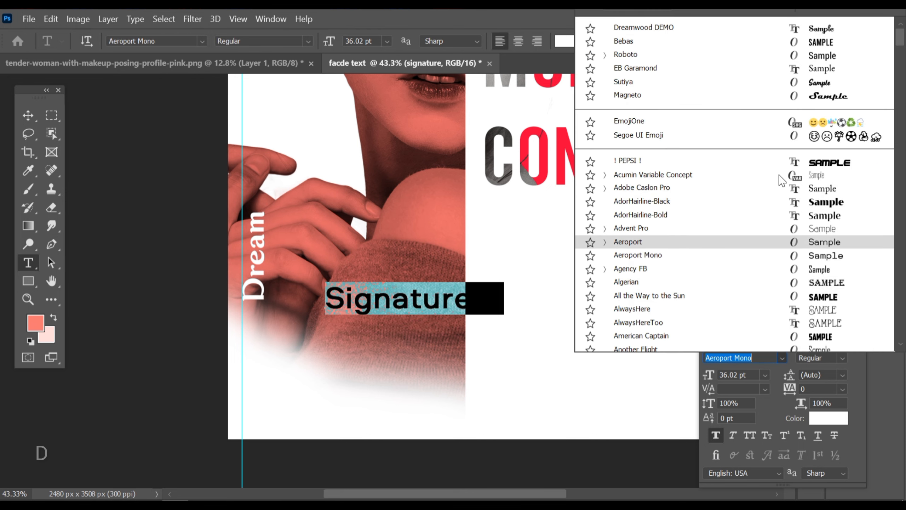
pyautogui.click(797, 83)
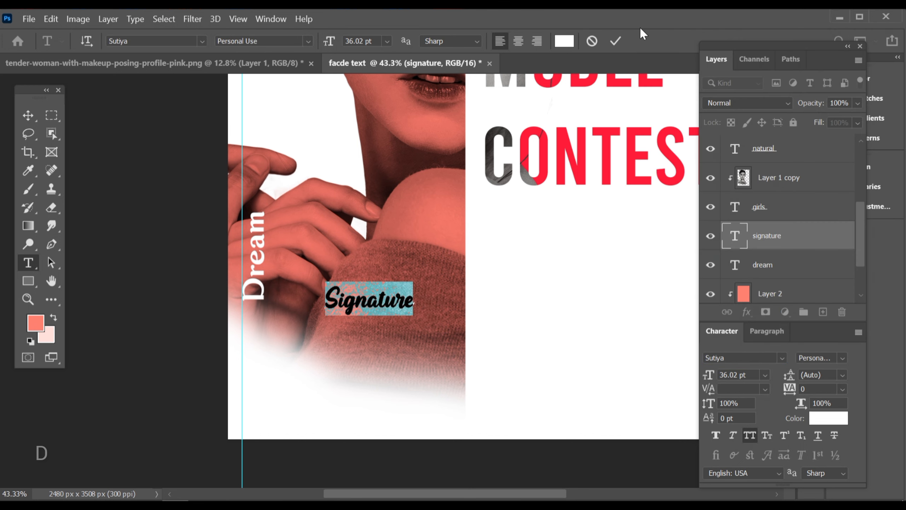
pyautogui.click(623, 40)
# Enlarge the Signature text to about 37 pt and place it slightly lower and further right on the sweater
pyautogui.moveTo(350, 308); pyautogui.dragTo(392, 308)
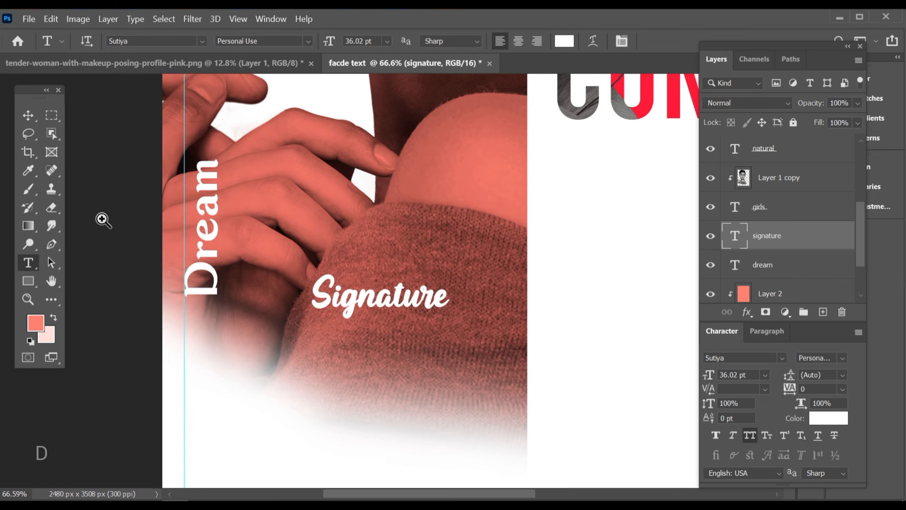
pyautogui.click(23, 110)
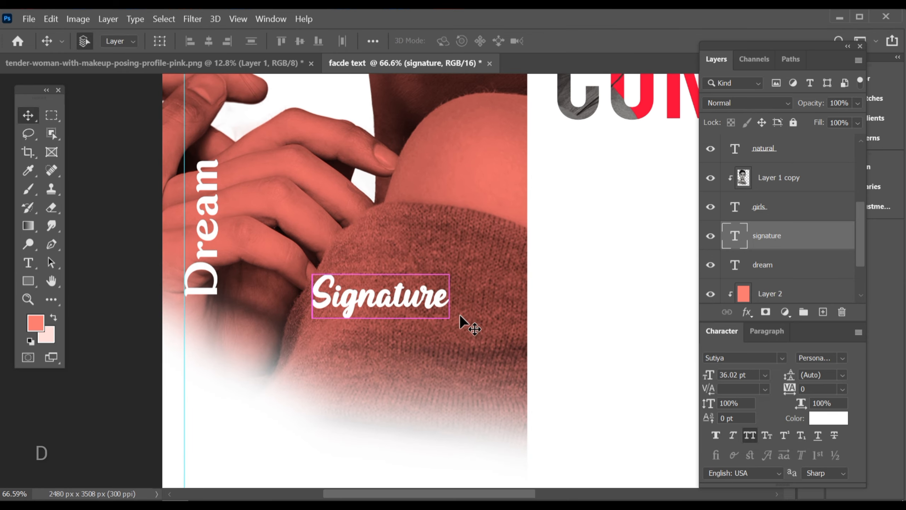
pyautogui.hotkey('ctrl', 't')
pyautogui.moveTo(451, 324); pyautogui.dragTo(479, 339)
pyautogui.moveTo(440, 316); pyautogui.dragTo(463, 345)
pyautogui.moveTo(505, 286); pyautogui.dragTo(472, 296)
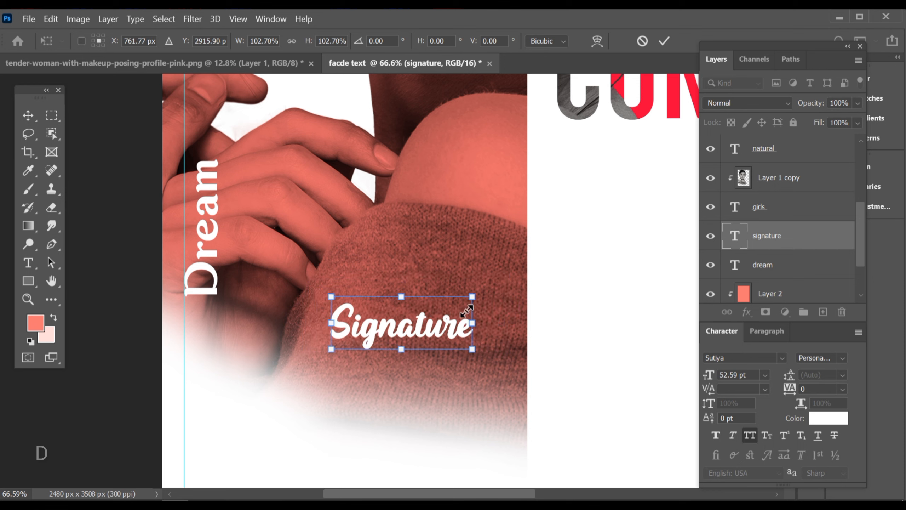
pyautogui.moveTo(435, 327); pyautogui.dragTo(439, 328)
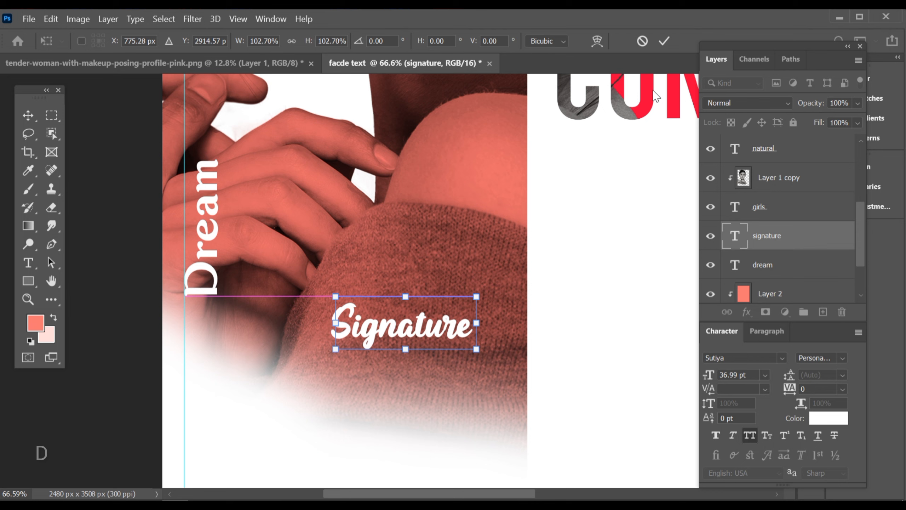
pyautogui.click(665, 35)
pyautogui.hotkey('ctrl', '0')
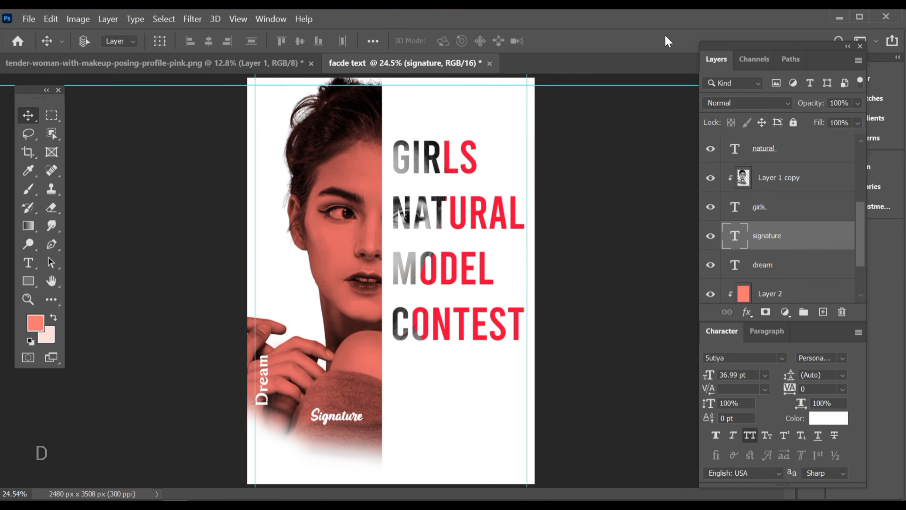
# Recolor the letters RLS in the GIRLS text to the darker red b9002c
pyautogui.moveTo(500, 359)
pyautogui.mouseDown()
pyautogui.moveTo(470, 346)
pyautogui.moveTo(478, 355)
pyautogui.moveTo(508, 357)
pyautogui.mouseUp()
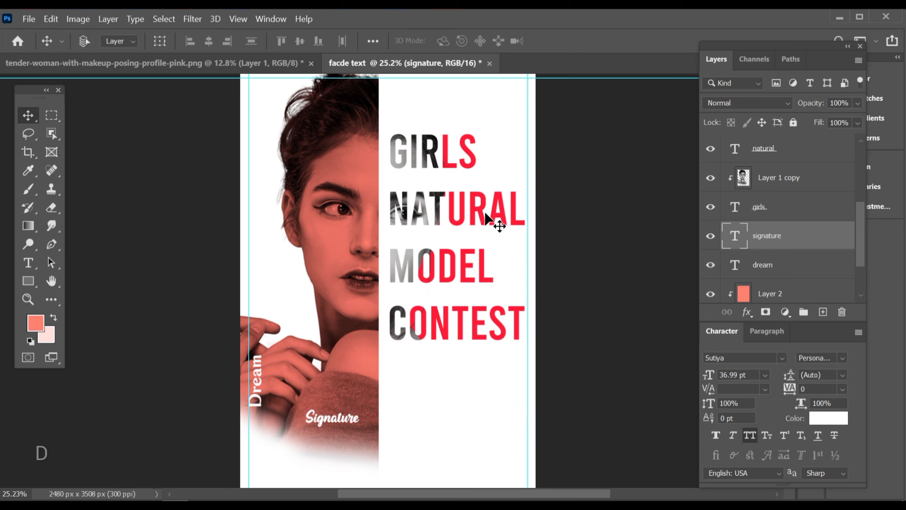
pyautogui.press('t')
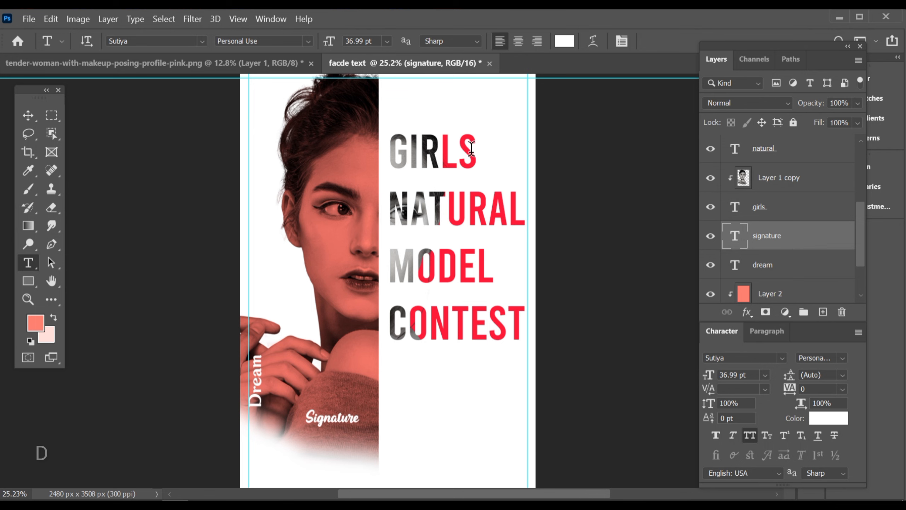
pyautogui.moveTo(472, 150); pyautogui.dragTo(419, 151)
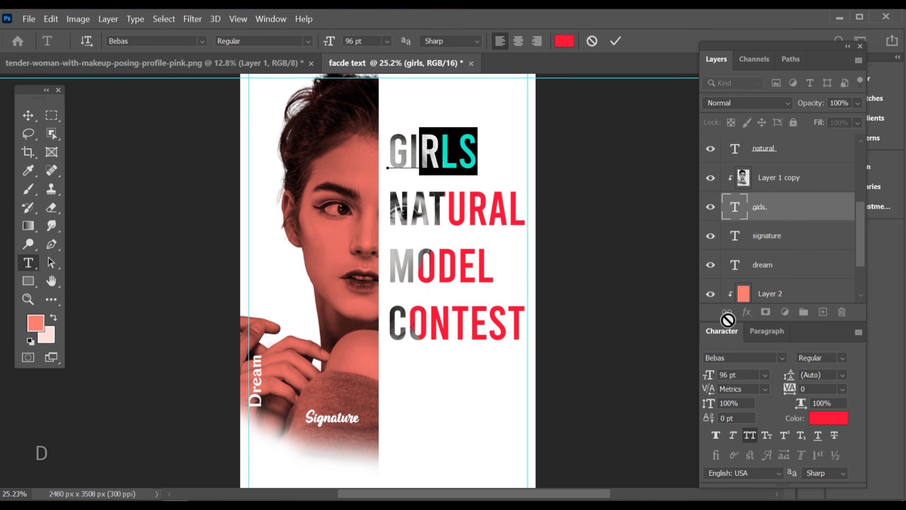
pyautogui.click(564, 42)
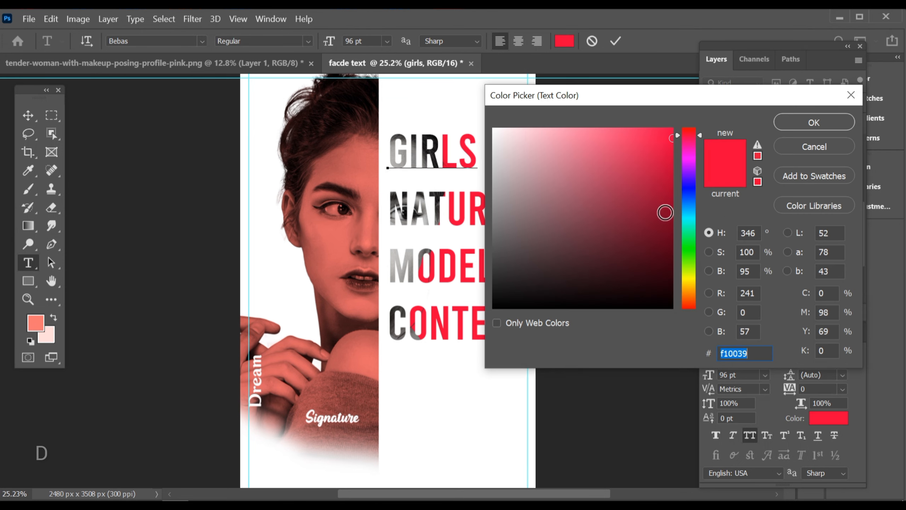
pyautogui.moveTo(651, 155); pyautogui.dragTo(666, 167)
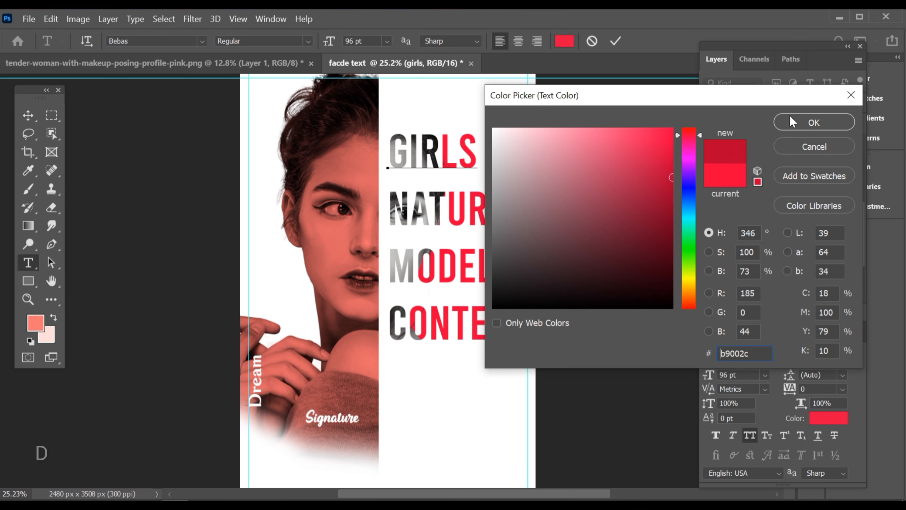
pyautogui.click(814, 123)
pyautogui.click(616, 42)
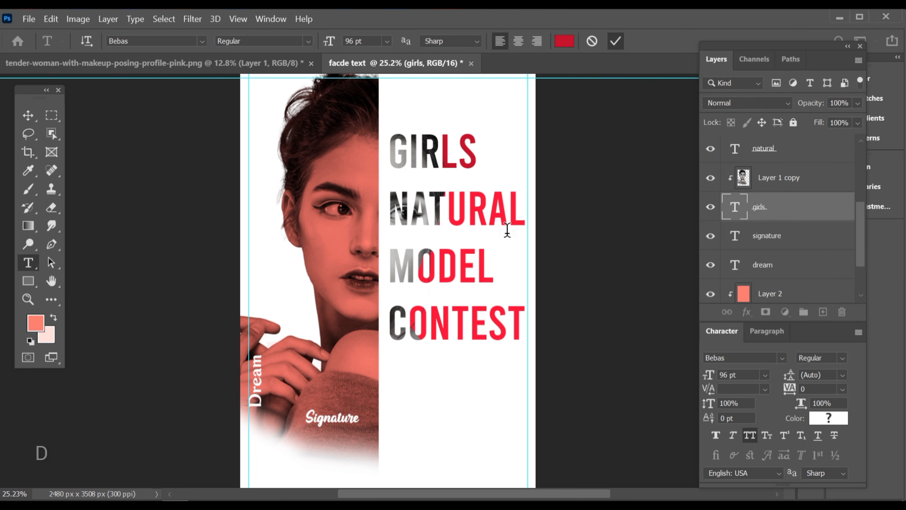
# Recolor the letters URAL in the NATURAL text with the dark red sampled from GIRLS
pyautogui.moveTo(520, 202); pyautogui.dragTo(460, 206)
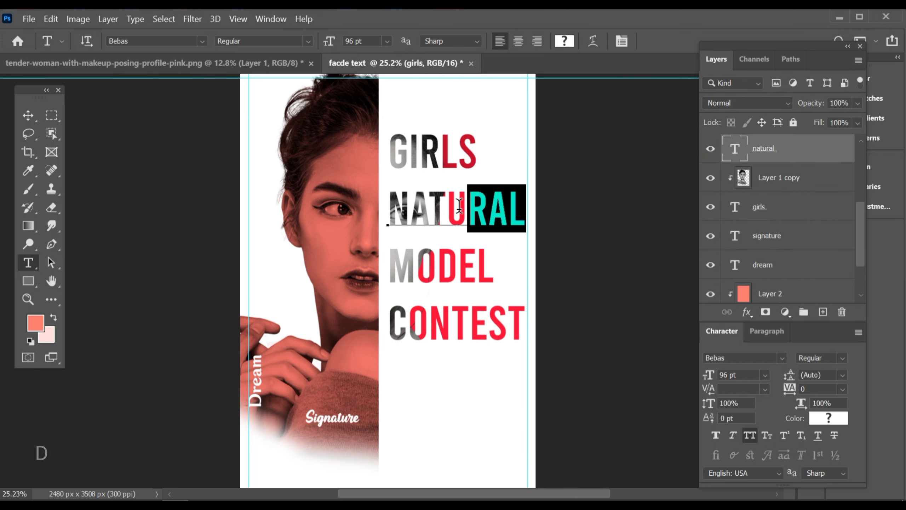
pyautogui.moveTo(516, 201); pyautogui.dragTo(447, 207)
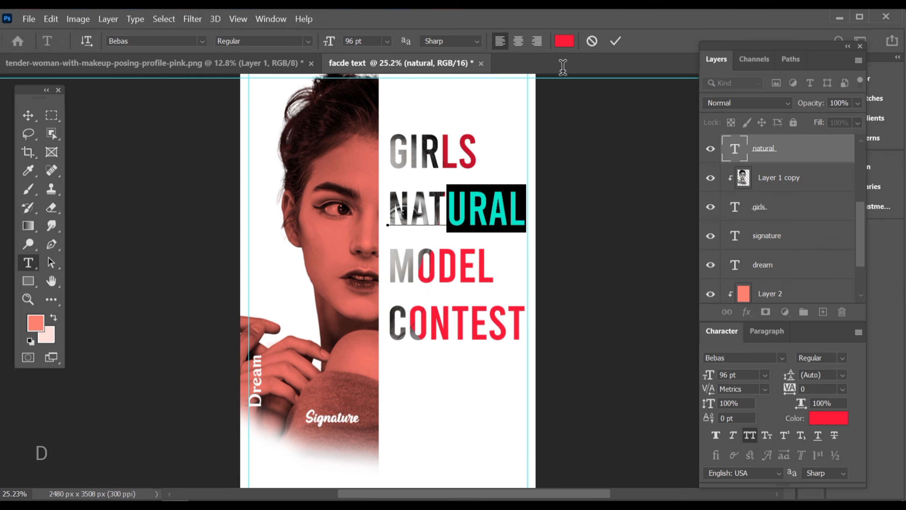
pyautogui.click(566, 41)
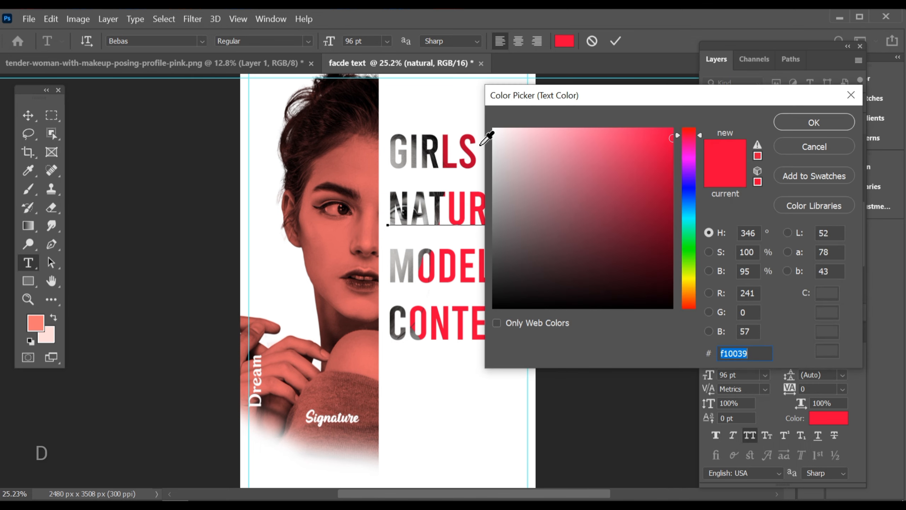
pyautogui.click(464, 140)
pyautogui.click(805, 124)
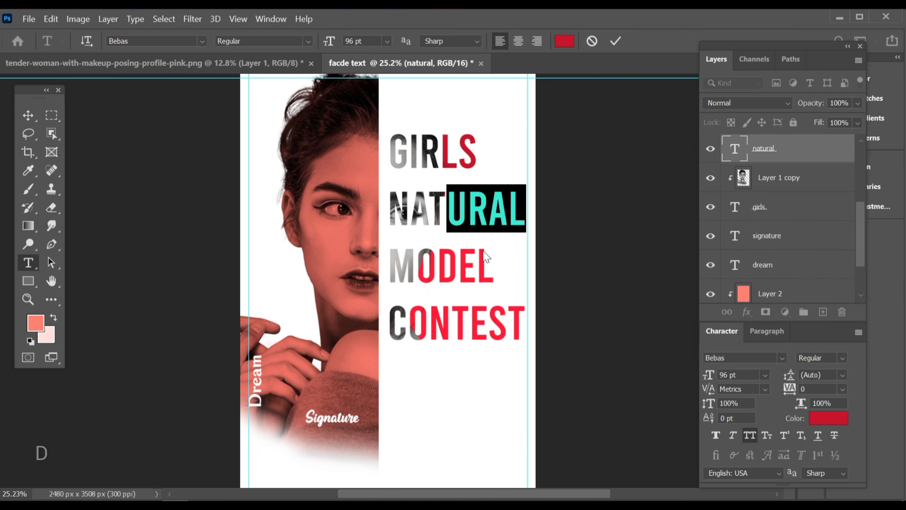
pyautogui.click(614, 41)
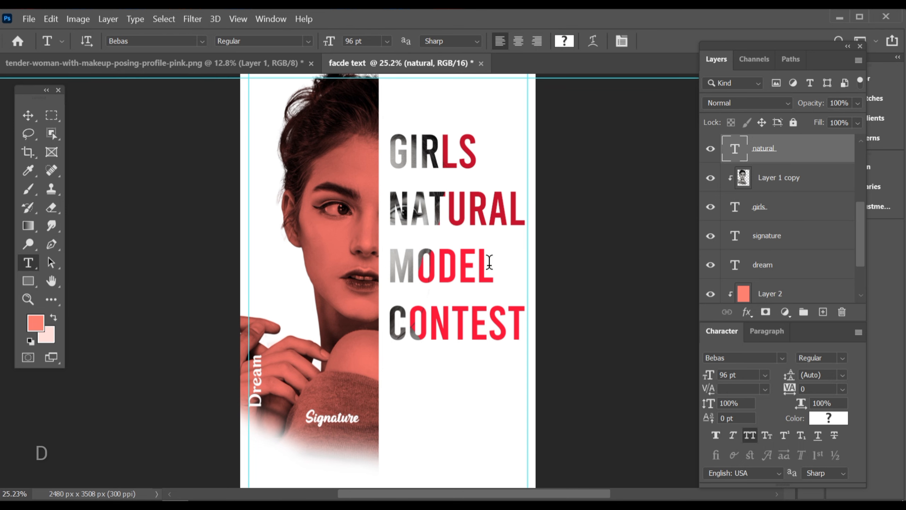
# Recolor the letters ODEL in the MODEL text with the dark red sampled from GIRLS
pyautogui.moveTo(494, 265); pyautogui.dragTo(422, 267)
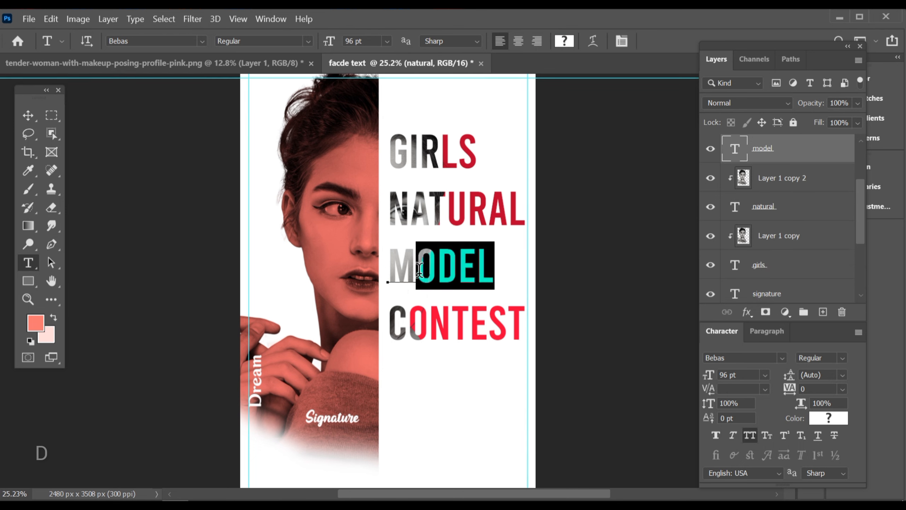
pyautogui.click(566, 41)
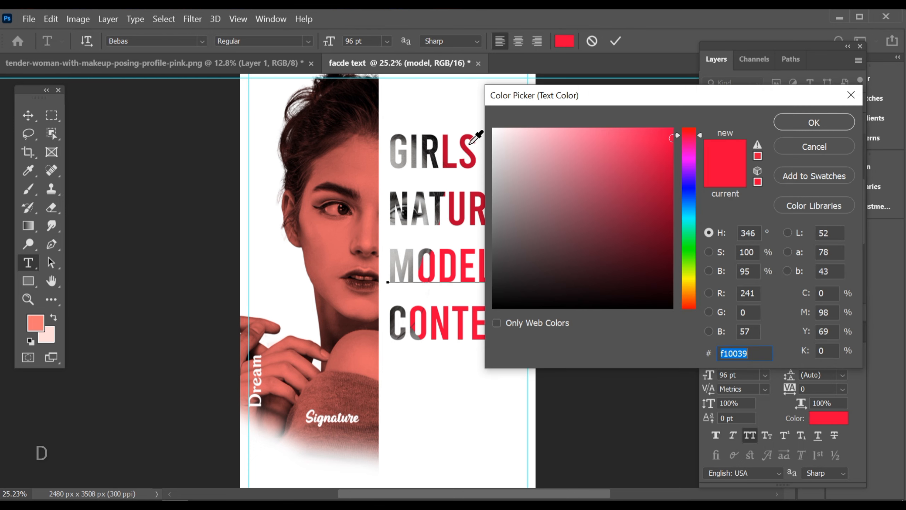
pyautogui.click(466, 147)
pyautogui.click(778, 122)
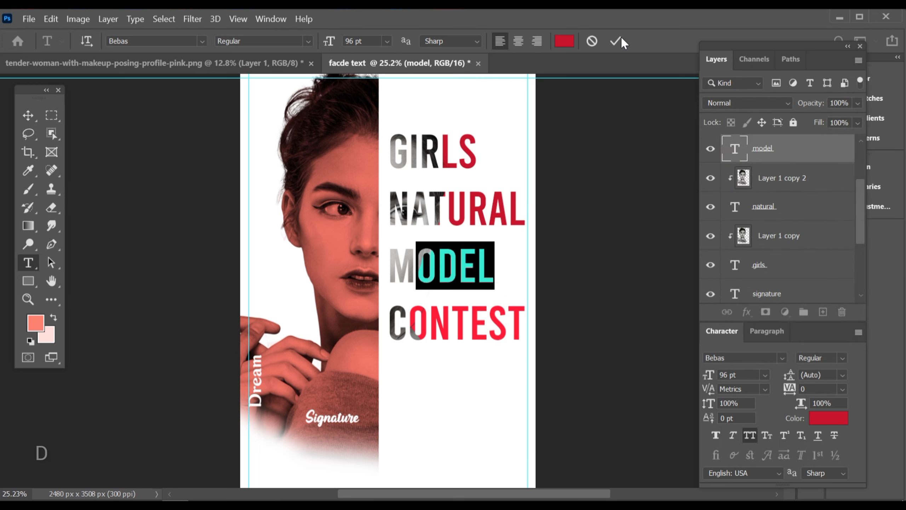
pyautogui.click(616, 40)
# Recolor the red letters of the CONTEST text to the same dark red, b9002c
pyautogui.moveTo(521, 311); pyautogui.dragTo(410, 325)
pyautogui.click(568, 41)
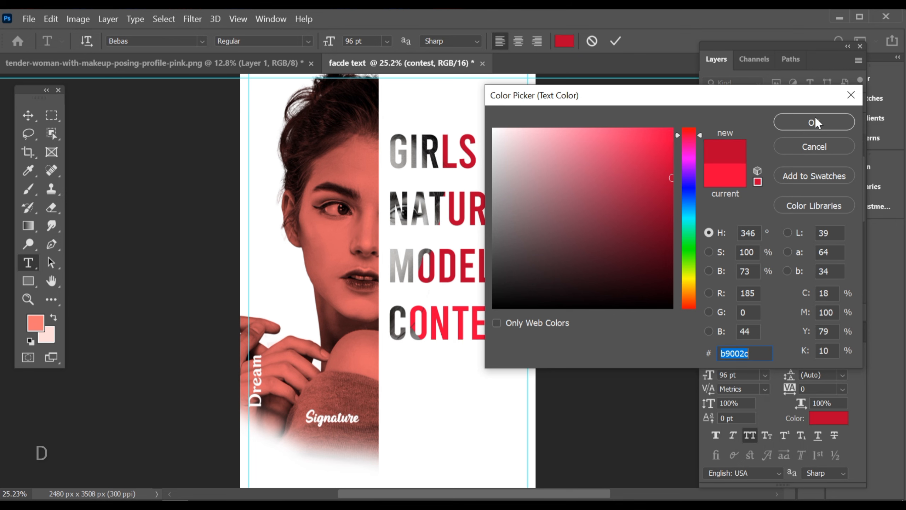
pyautogui.click(814, 122)
pyautogui.click(141, 130)
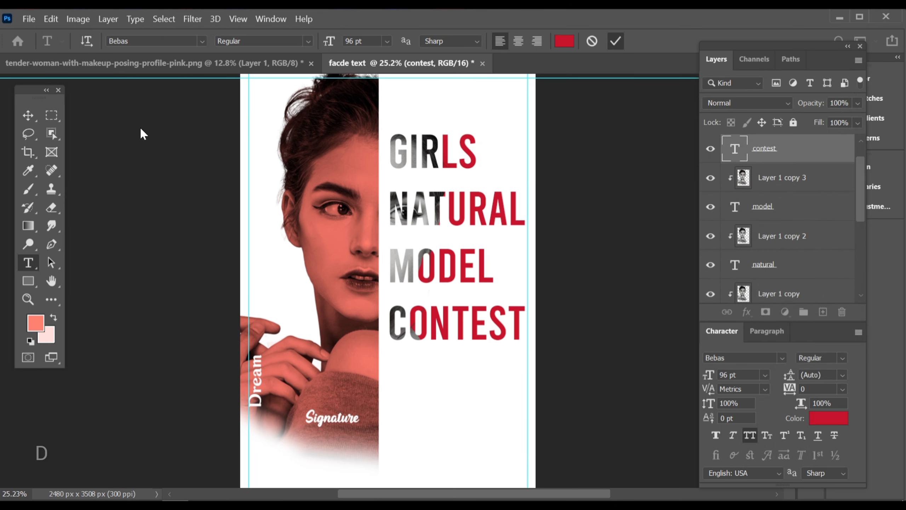
# Hide the guides and review the whole poster with its darker red lettering
pyautogui.click(29, 114)
pyautogui.hotkey('ctrl', '0')
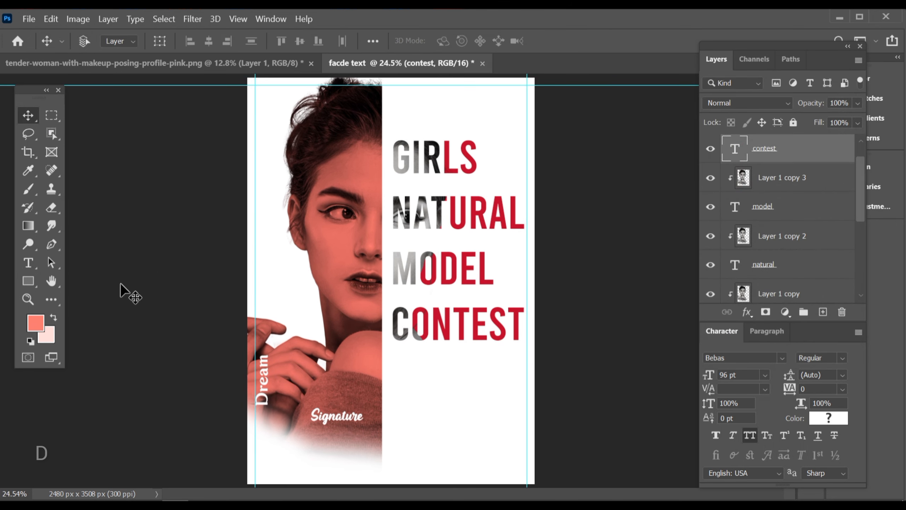
pyautogui.hotkey('ctrl', ';')
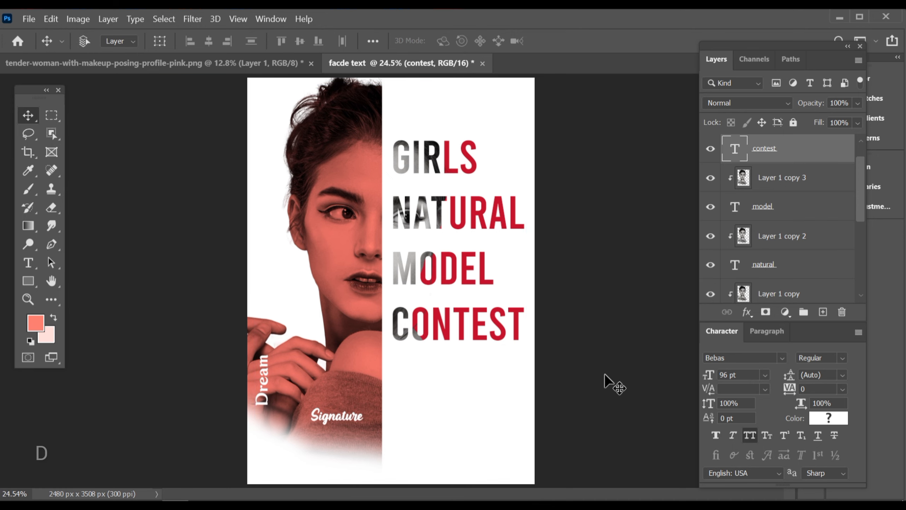
pyautogui.moveTo(580, 358); pyautogui.dragTo(573, 375)
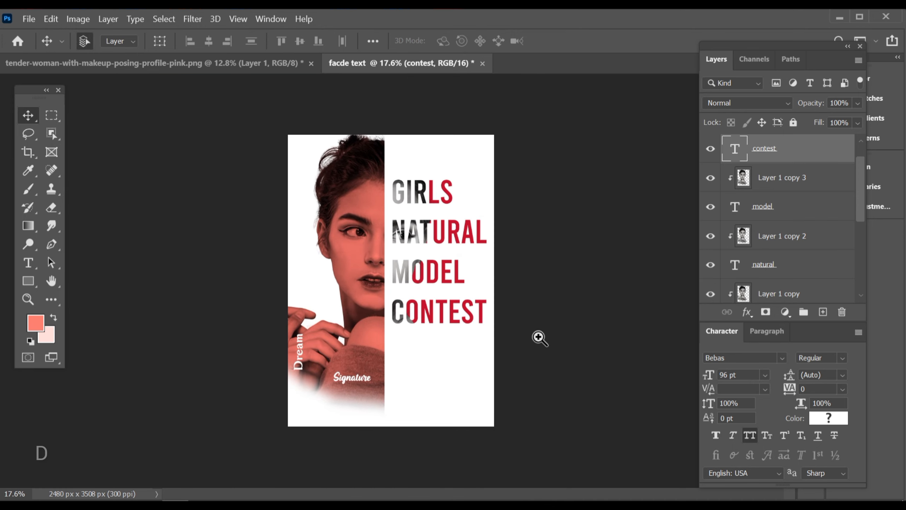
pyautogui.moveTo(538, 337); pyautogui.dragTo(546, 370)
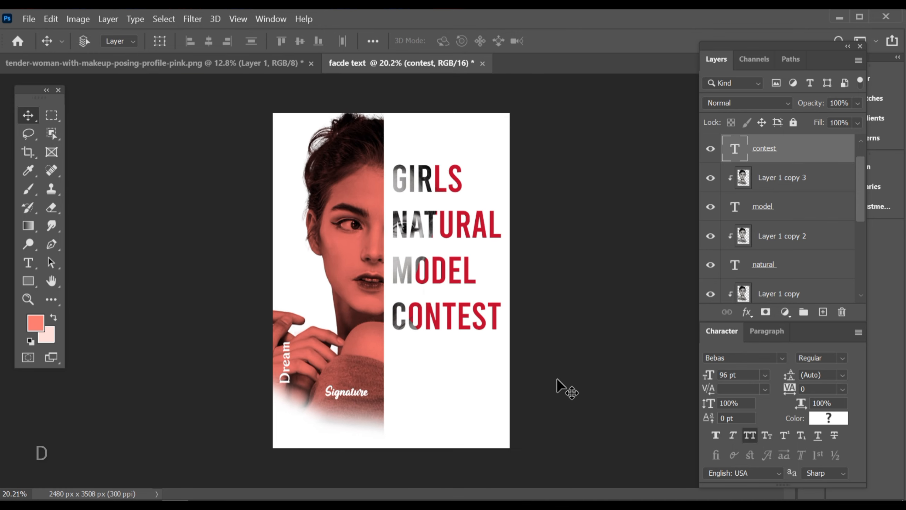
pyautogui.scroll(3, 571, 382)
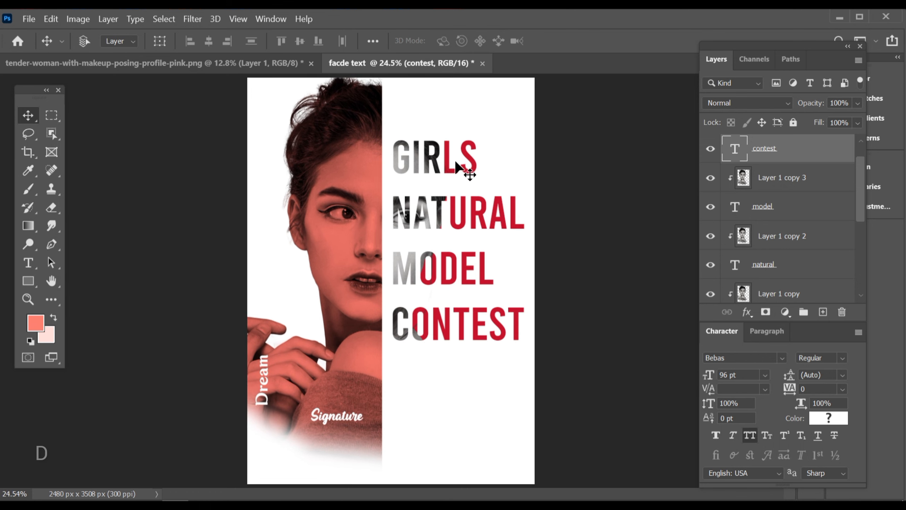
# Add a black text layer reading "coming soon" in Bebas at 5.8 pt beside the portrait's hair
pyautogui.click(28, 262)
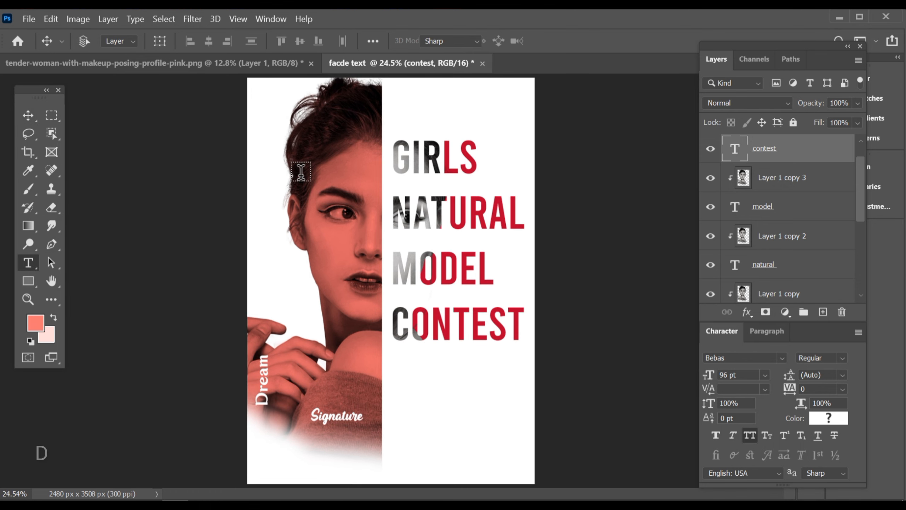
pyautogui.click(277, 133)
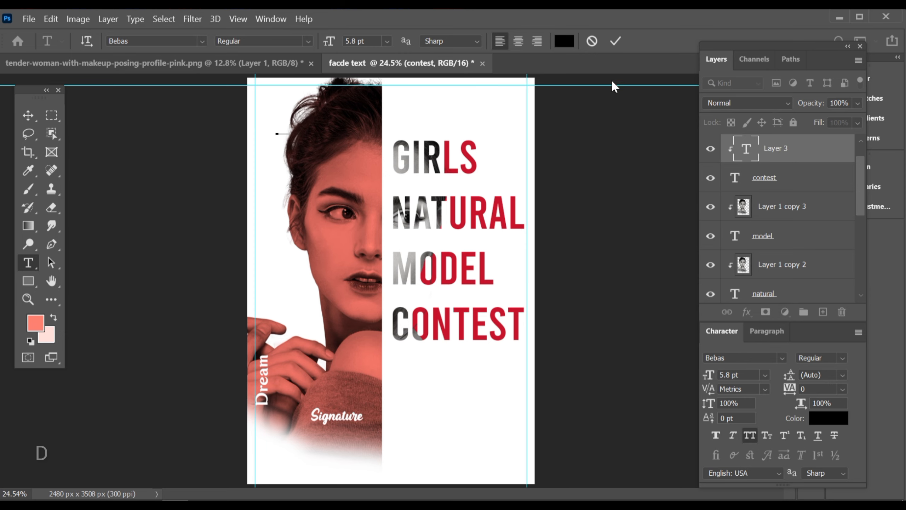
pyautogui.click(613, 41)
pyautogui.click(38, 117)
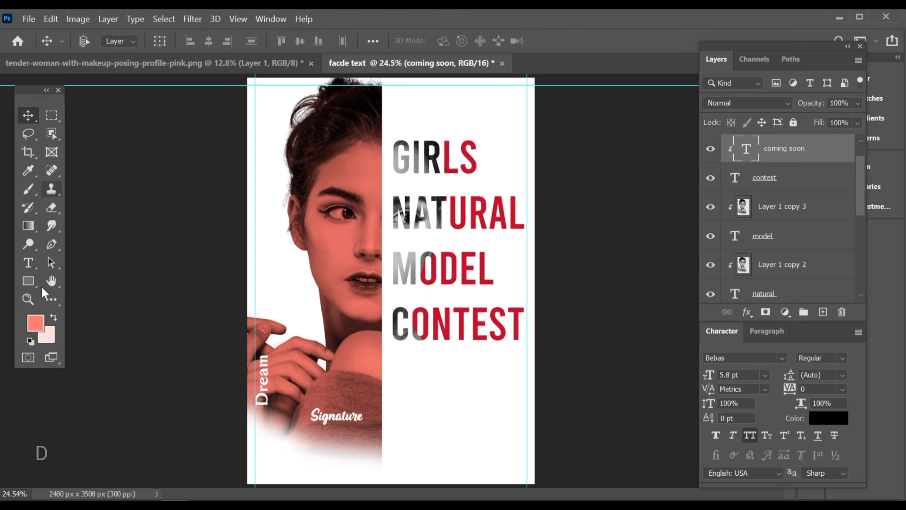
# Set the foreground color to black
pyautogui.click(42, 324)
pyautogui.click(494, 306)
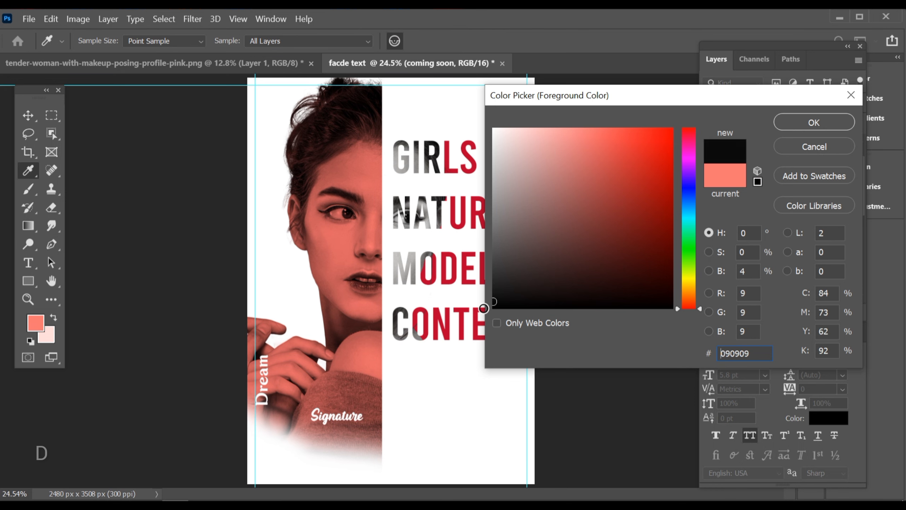
pyautogui.click(798, 124)
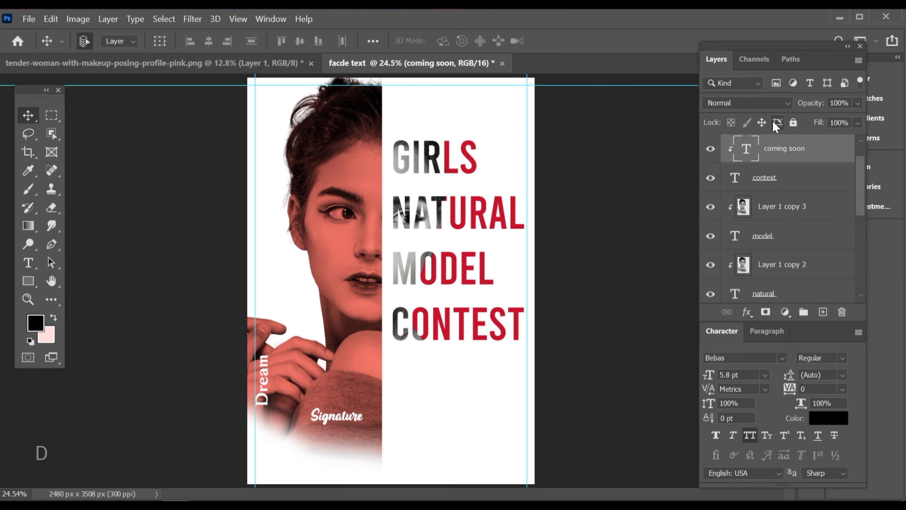
# Enlarge the "coming soon" text to about 41 pt
pyautogui.hotkey('ctrl', 't')
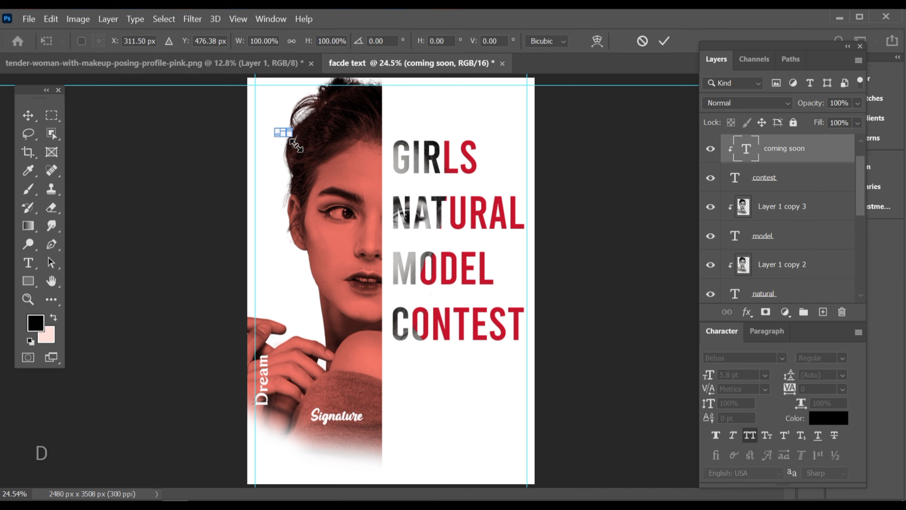
pyautogui.moveTo(294, 142); pyautogui.dragTo(324, 153)
pyautogui.click(664, 40)
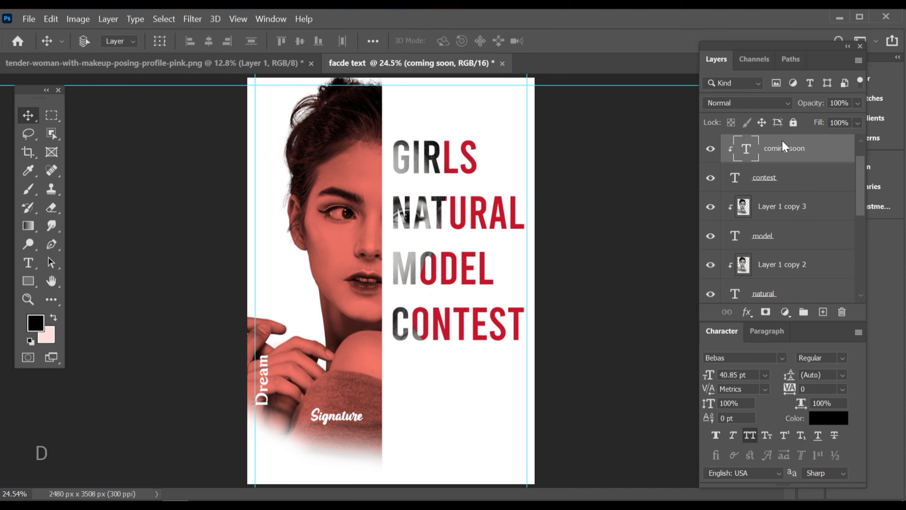
# Move the "coming soon" layer above Layer 1 copy 4, to the top of the layer stack
pyautogui.scroll(1, 794, 157)
pyautogui.moveTo(795, 185); pyautogui.dragTo(777, 143)
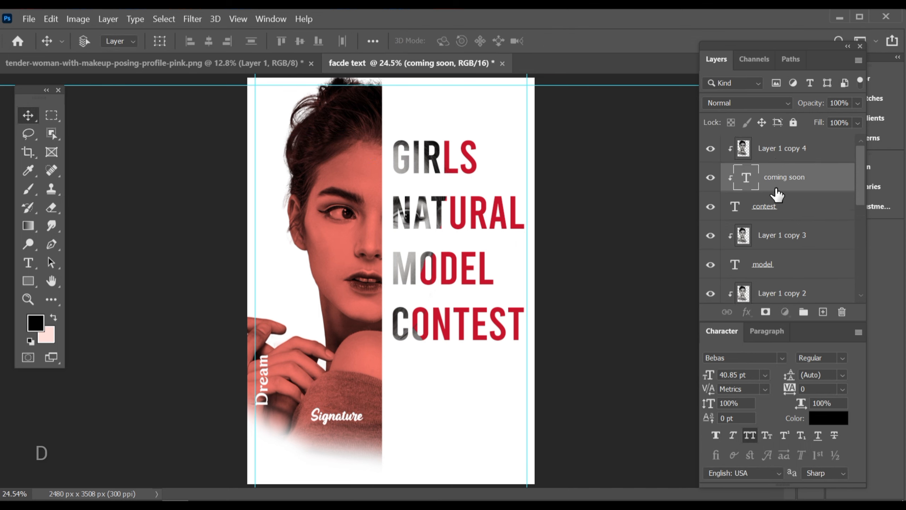
pyautogui.moveTo(785, 195); pyautogui.dragTo(782, 143)
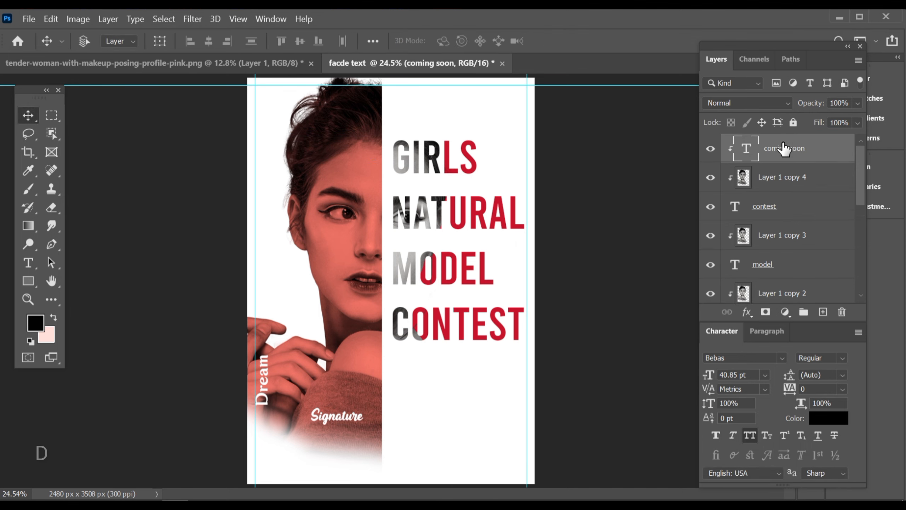
# Release the "coming soon" layer from its clipping mask, then rotate the text -90° and place it on the white area beside the portrait's hair
pyautogui.keyDown('alt'); pyautogui.click(773, 162); pyautogui.keyUp('alt')
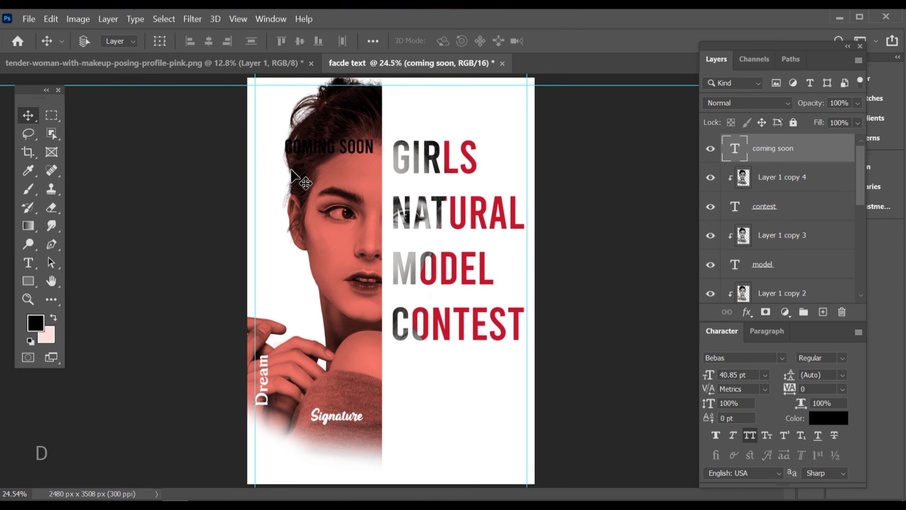
pyautogui.moveTo(252, 166); pyautogui.dragTo(313, 200)
pyautogui.moveTo(320, 213); pyautogui.dragTo(329, 257)
pyautogui.moveTo(333, 245); pyautogui.dragTo(342, 227)
pyautogui.hotkey('ctrl', 't')
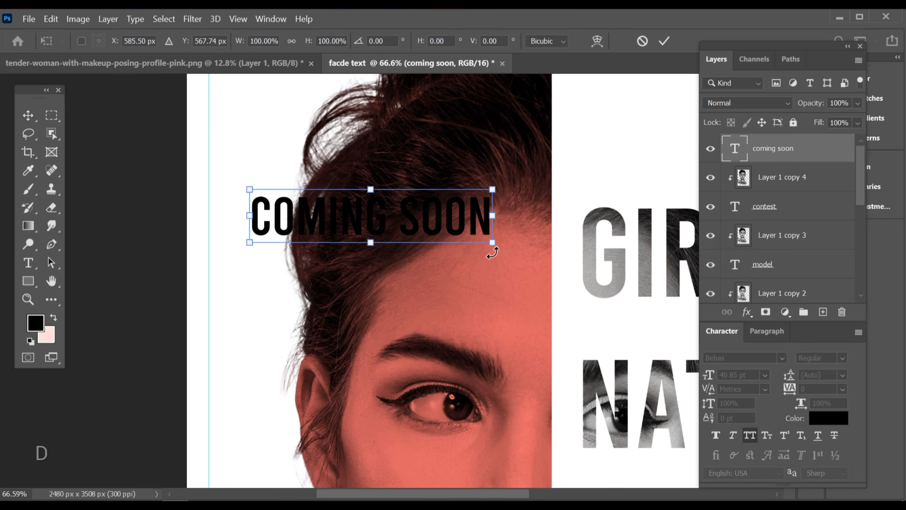
pyautogui.moveTo(505, 246); pyautogui.dragTo(405, 128)
pyautogui.moveTo(374, 196); pyautogui.dragTo(256, 177)
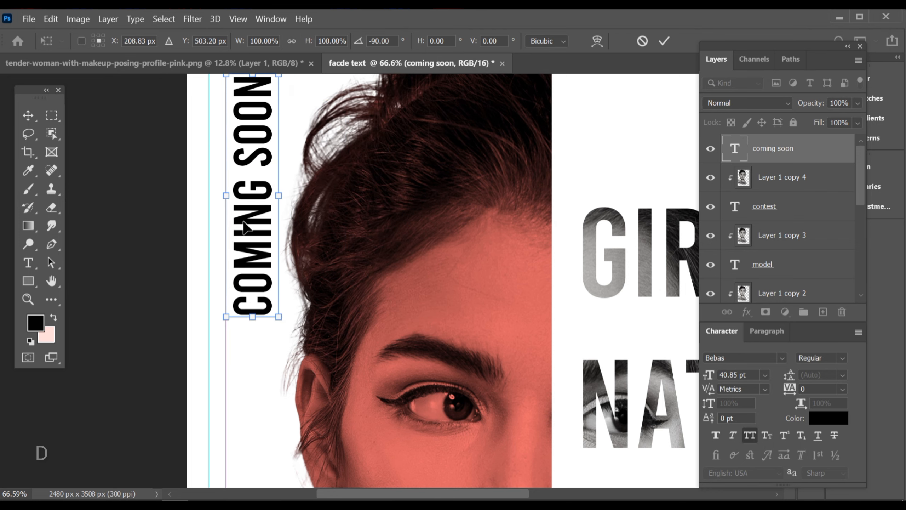
# Align the rotated "coming soon" text with the page's left margin guide, just below the upper guide, and apply the transform
pyautogui.moveTo(245, 227); pyautogui.dragTo(264, 287)
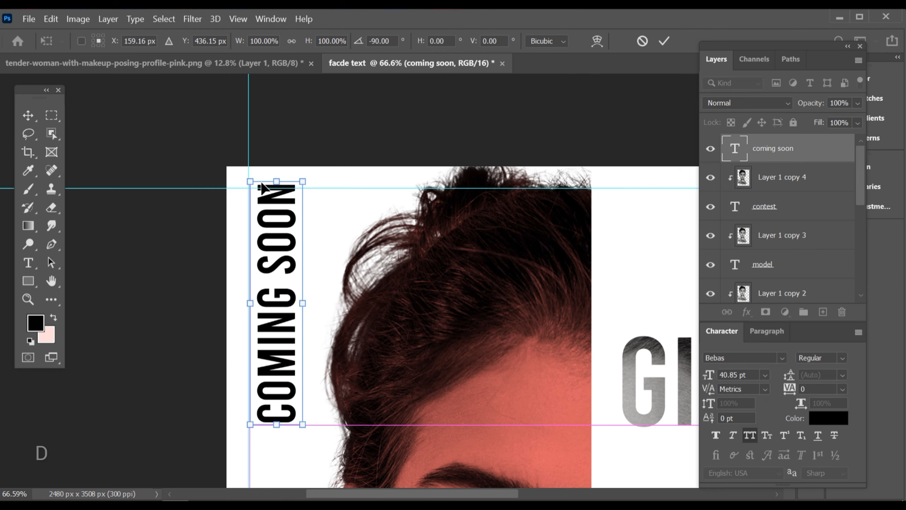
pyautogui.scroll(6, 314, 239)
pyautogui.moveTo(341, 294); pyautogui.dragTo(271, 320)
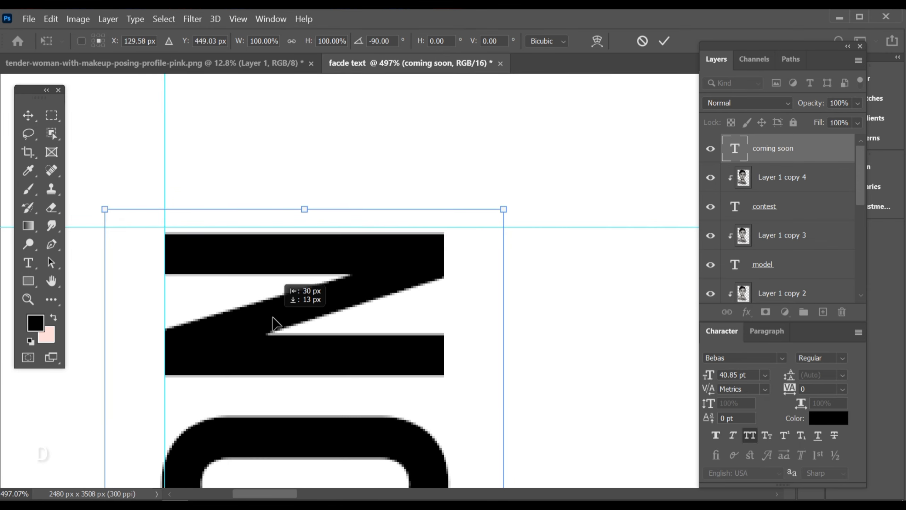
pyautogui.click(666, 41)
pyautogui.scroll(-8, 461, 253)
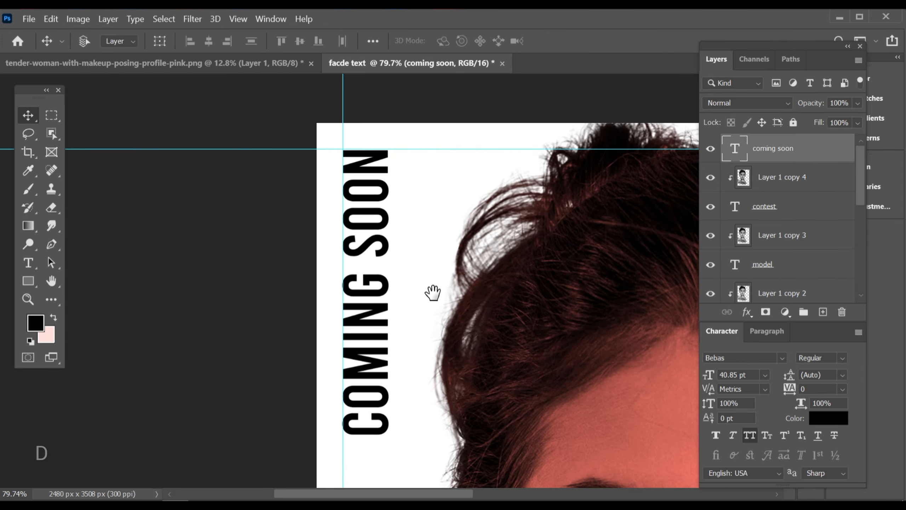
# Scale the vertical "coming soon" text to about 87% and reposition it against the left margin guide near the upper guide
pyautogui.scroll(-5, 435, 294)
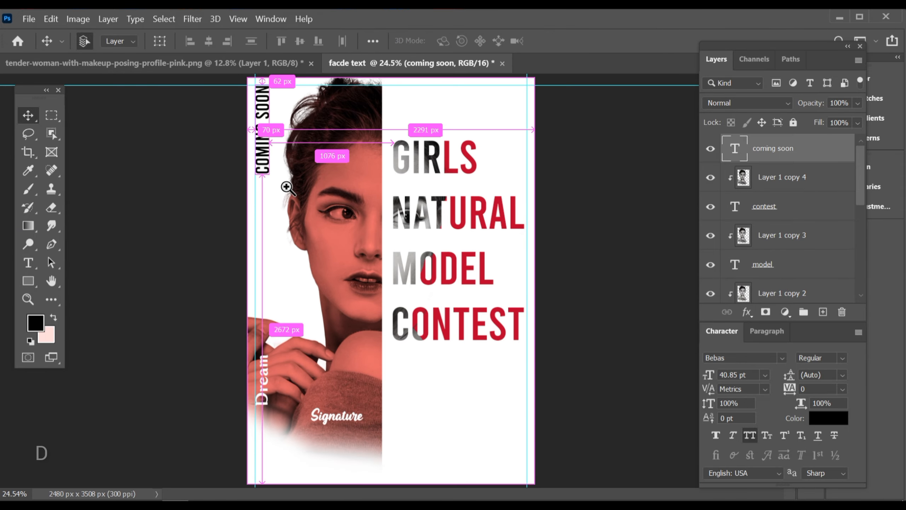
pyautogui.scroll(4, 297, 186)
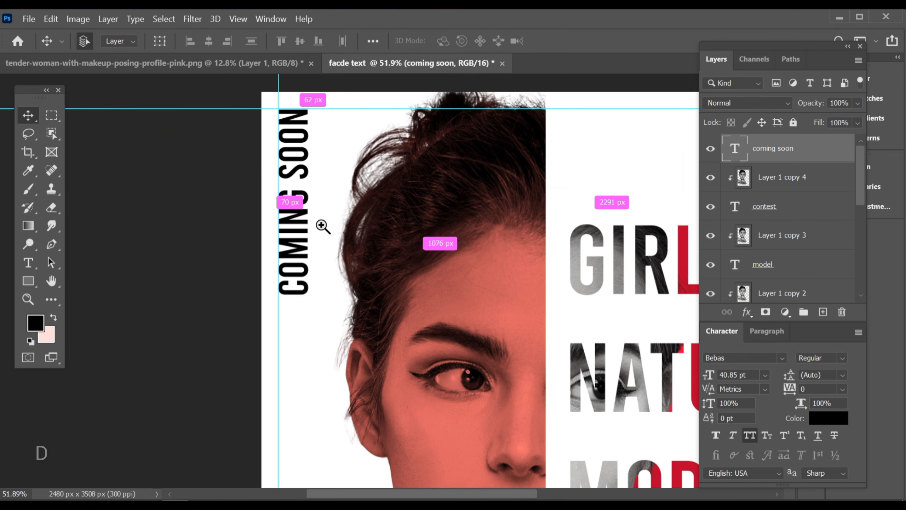
pyautogui.scroll(5, 313, 284)
pyautogui.scroll(1, 343, 294)
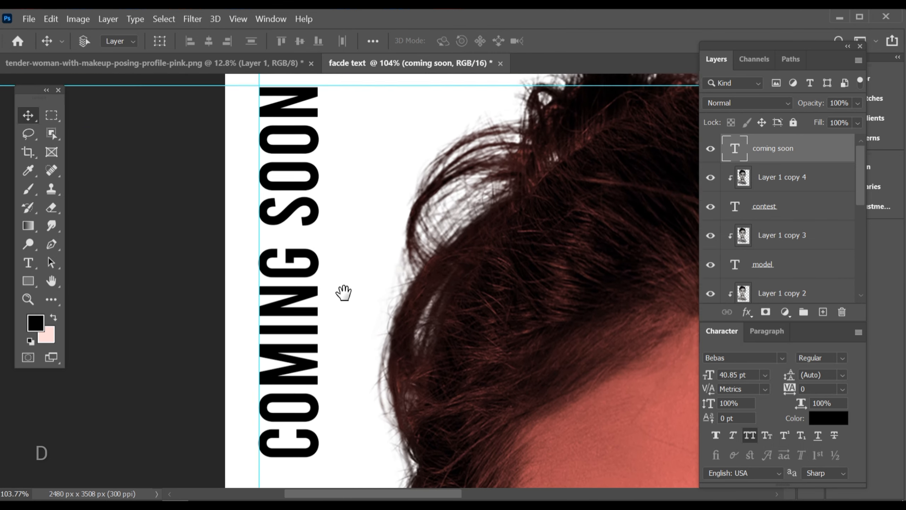
pyautogui.hotkey('ctrl', 't')
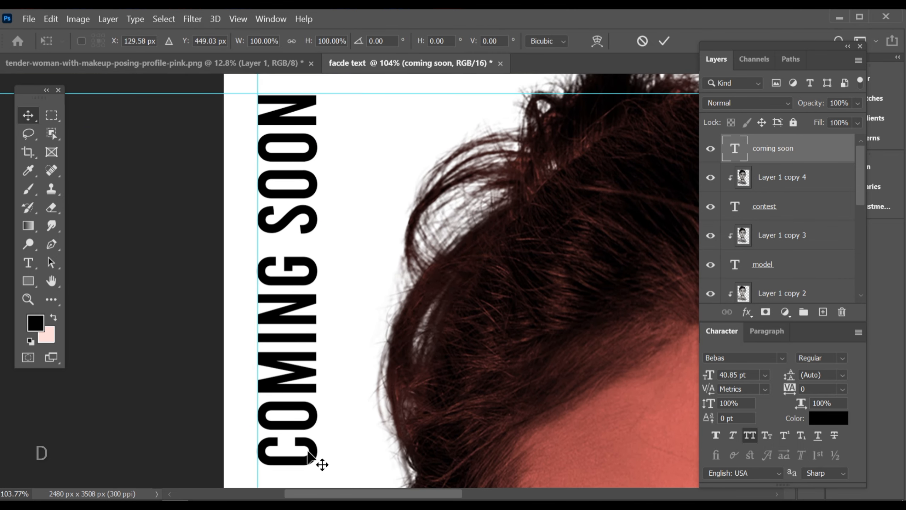
pyautogui.moveTo(330, 471); pyautogui.dragTo(309, 426)
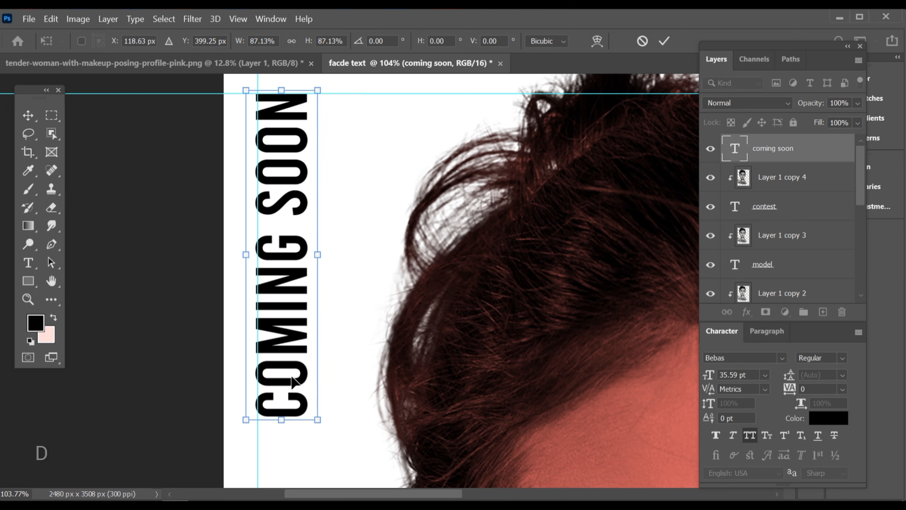
pyautogui.moveTo(291, 377); pyautogui.dragTo(293, 380)
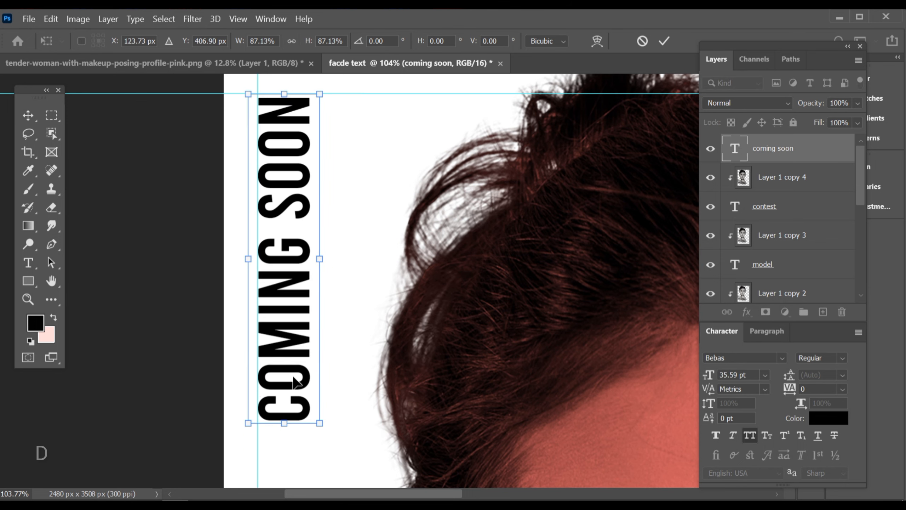
pyautogui.press('Return')
pyautogui.doubleClick(293, 378)
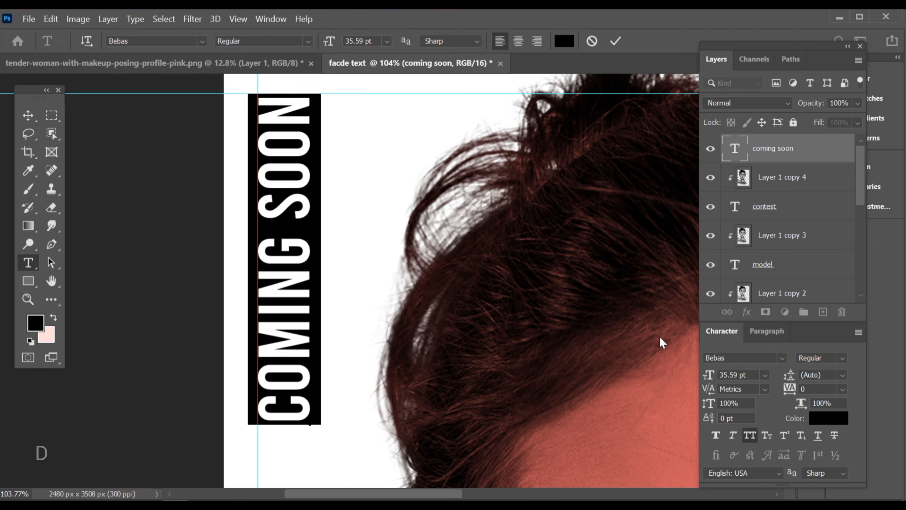
pyautogui.click(784, 360)
pyautogui.click(662, 76)
pyautogui.click(614, 41)
pyautogui.click(18, 117)
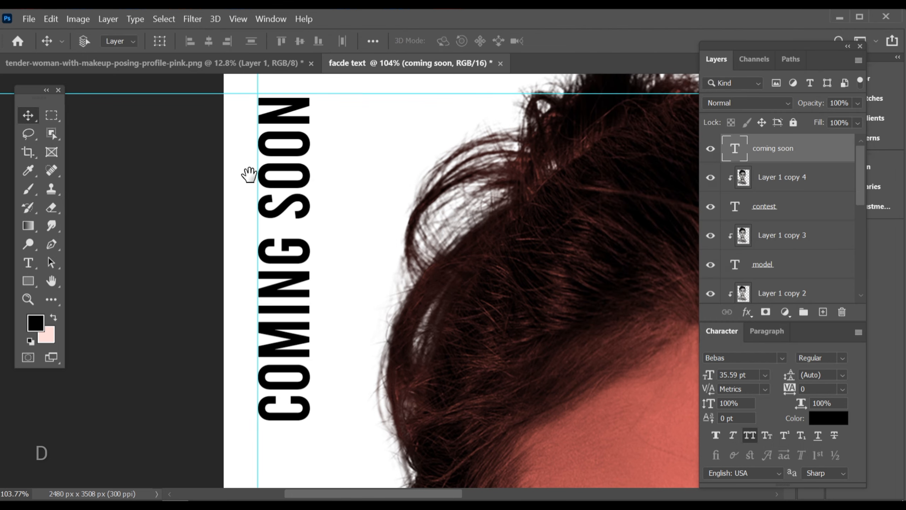
# Move the "coming soon" text up to meet the page's upper guide, and check its position on the whole poster
pyautogui.moveTo(279, 119); pyautogui.dragTo(336, 331)
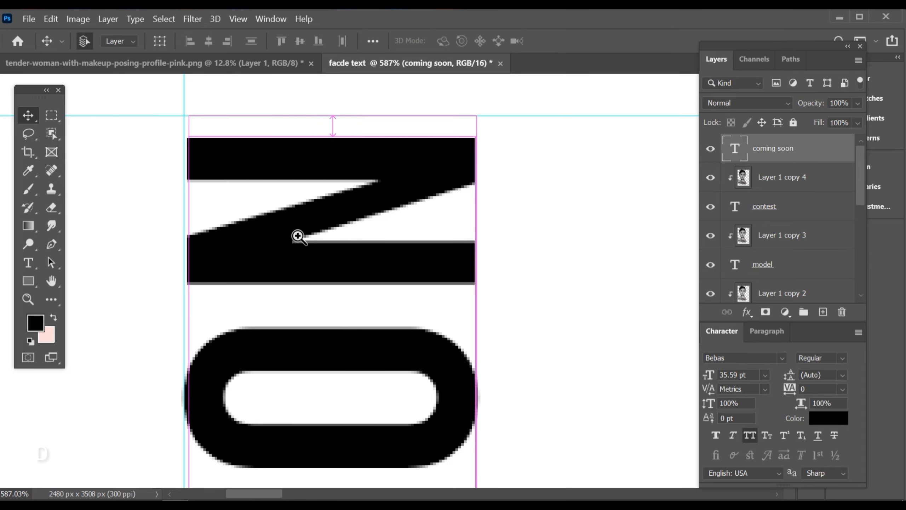
pyautogui.moveTo(246, 157); pyautogui.dragTo(386, 307)
pyautogui.moveTo(386, 308); pyautogui.dragTo(507, 462)
pyautogui.moveTo(315, 344); pyautogui.dragTo(314, 269)
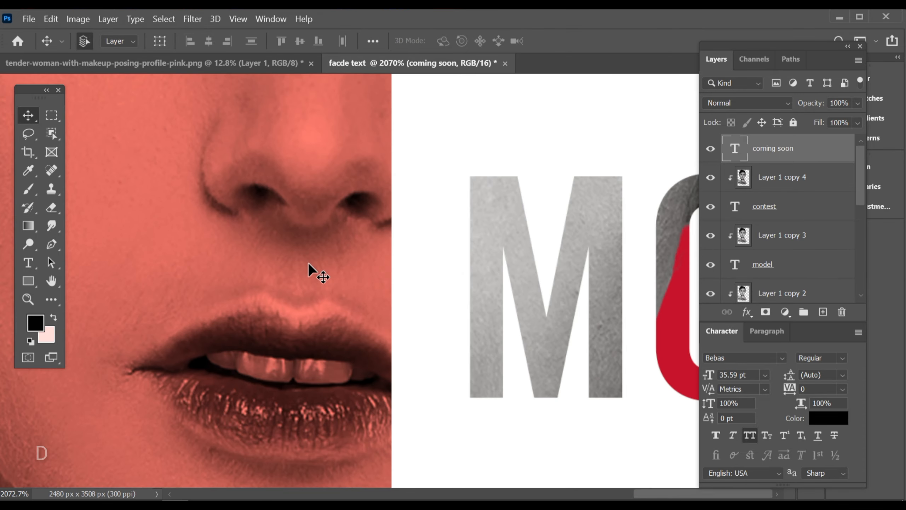
pyautogui.hotkey('ctrl', '0')
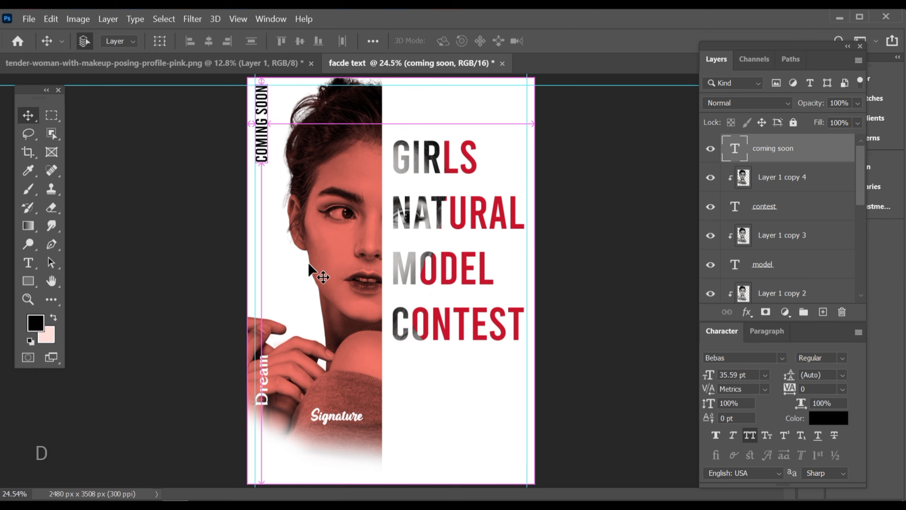
pyautogui.hotkey('ctrl', ';')
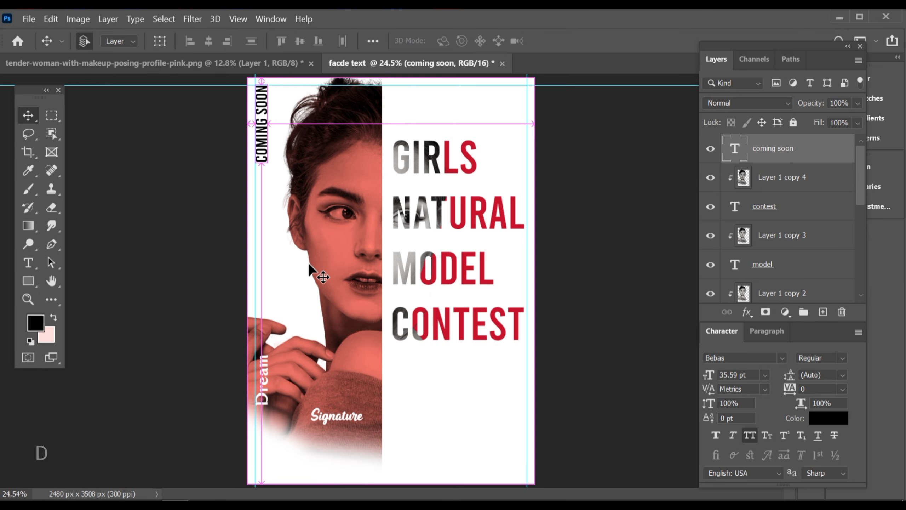